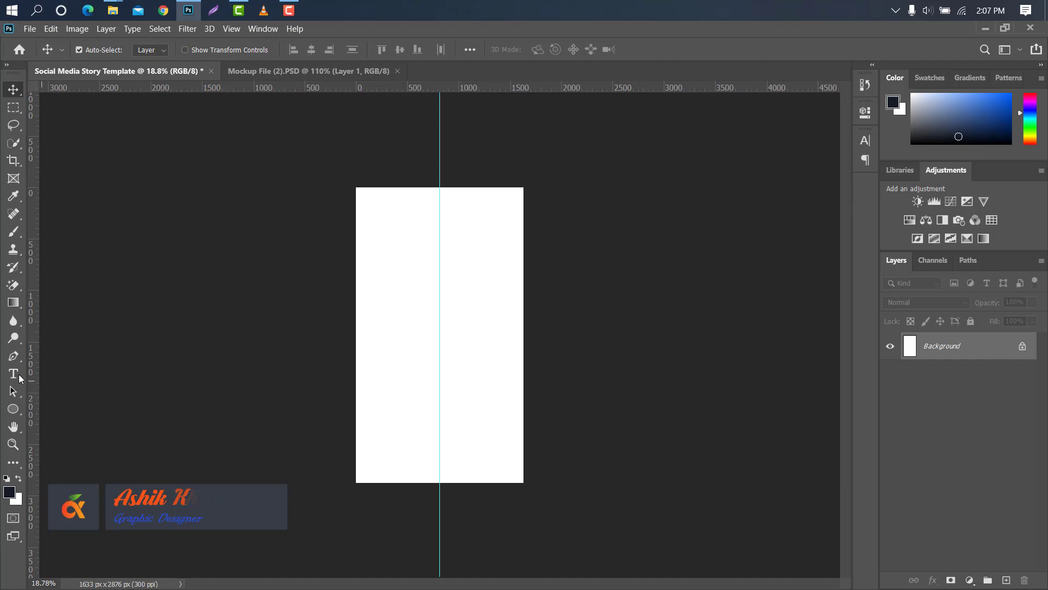
With the Pen tool, draw a curve bulging right from the canvas's top edge to its bottom edge along the centre guide
{"action": "right_click", "coordinate": [13, 355]}
{"action": "left_click", "coordinate": [55, 356]}
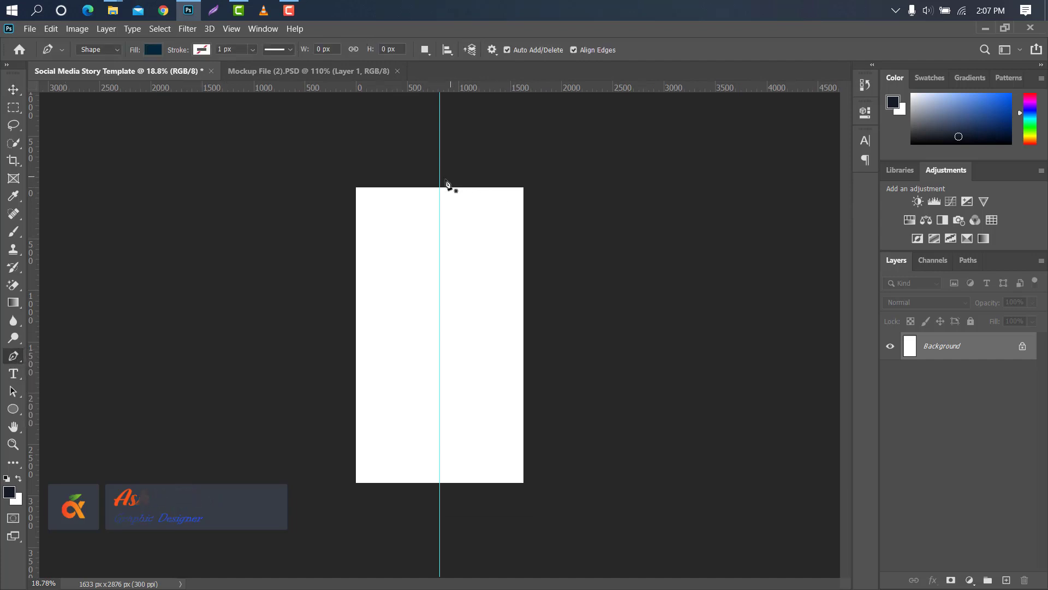
{"action": "key", "text": "ctrl+plus"}
{"action": "key", "text": "ctrl+plus"}
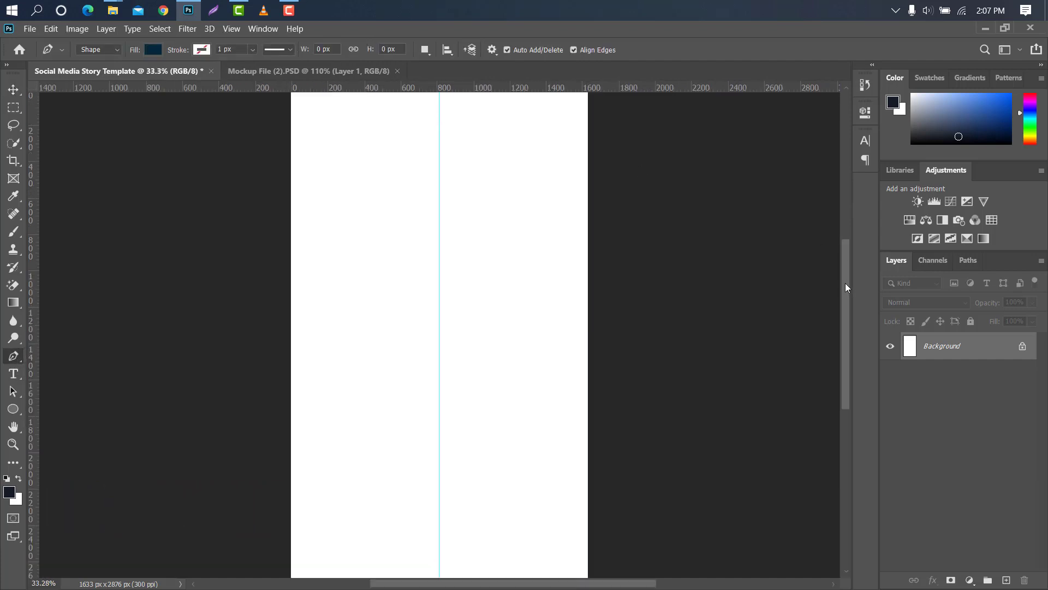
{"action": "scroll", "coordinate": [532, 208], "scroll_direction": "up", "scroll_amount": 3}
{"action": "left_click", "coordinate": [440, 171]}
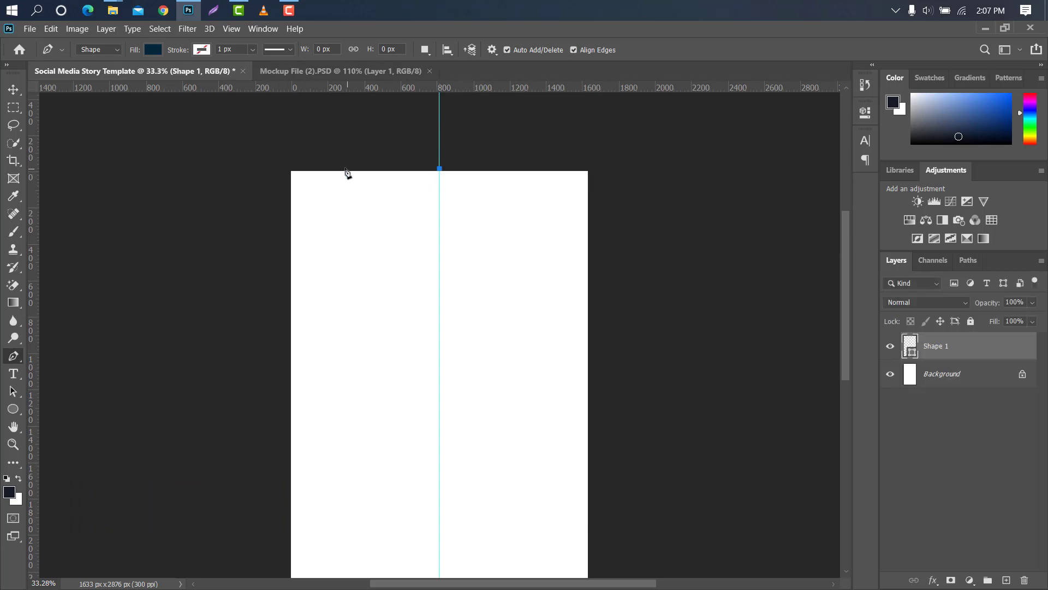
{"action": "key", "text": "ctrl+minus"}
{"action": "key", "text": "ctrl+minus"}
{"action": "key", "text": "ctrl+minus"}
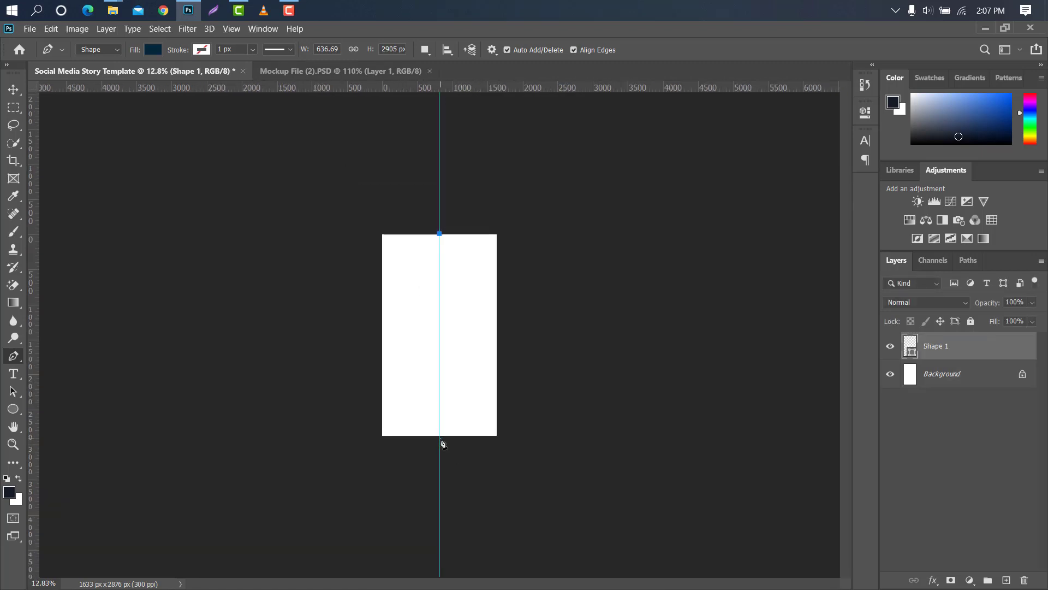
{"action": "left_click_drag", "start_coordinate": [440, 437], "coordinate": [333, 545]}
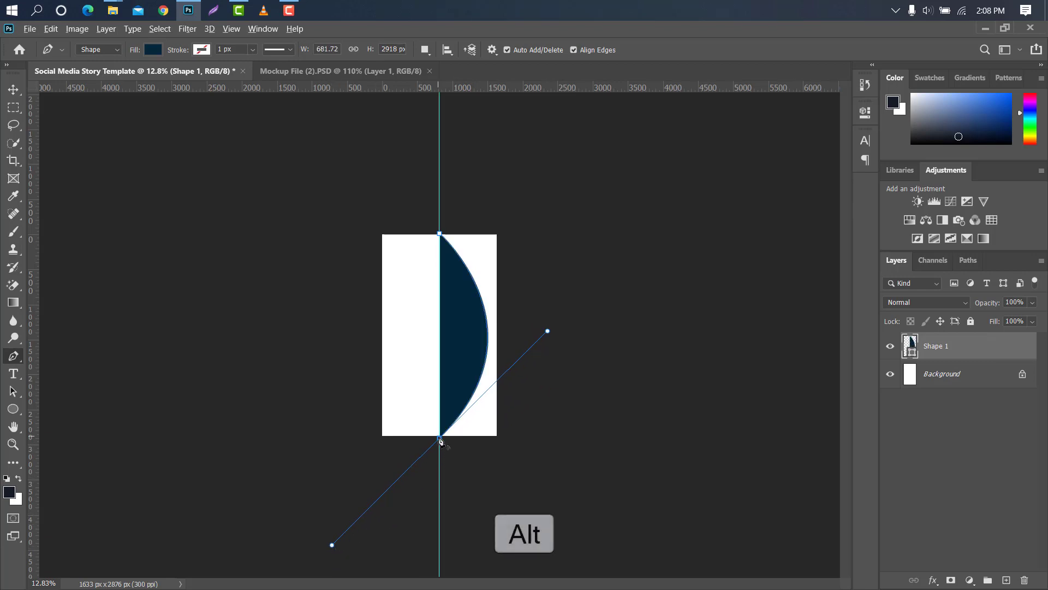
Close the shape with straight edges just outside the canvas so it covers the left half, making a corner at the curve's lower end
{"action": "left_click", "coordinate": [440, 438], "text": "alt"}
{"action": "scroll", "coordinate": [402, 382], "scroll_direction": "up", "scroll_amount": 8}
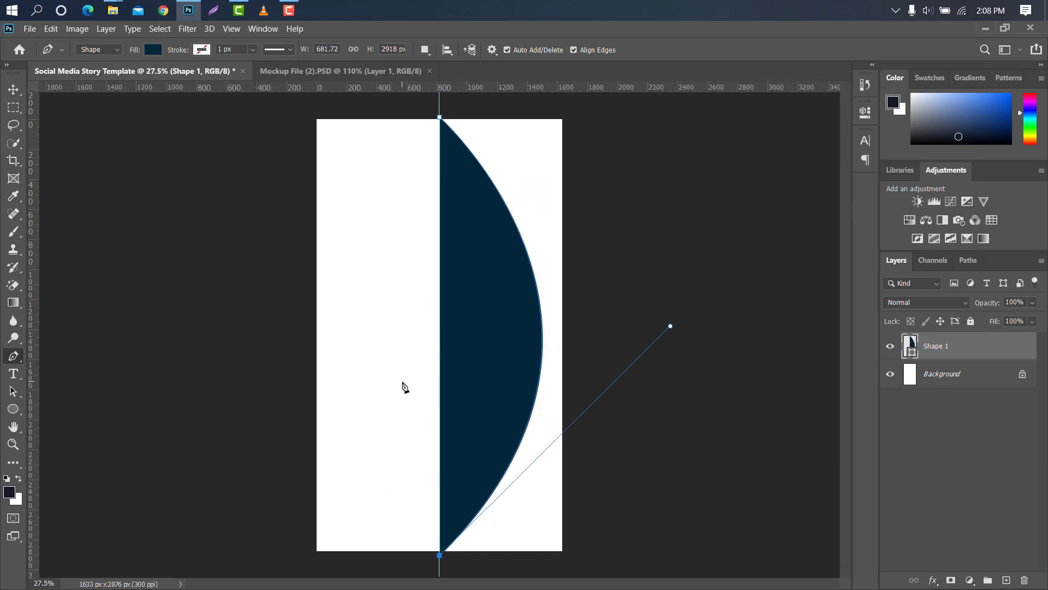
{"action": "left_click", "coordinate": [299, 559]}
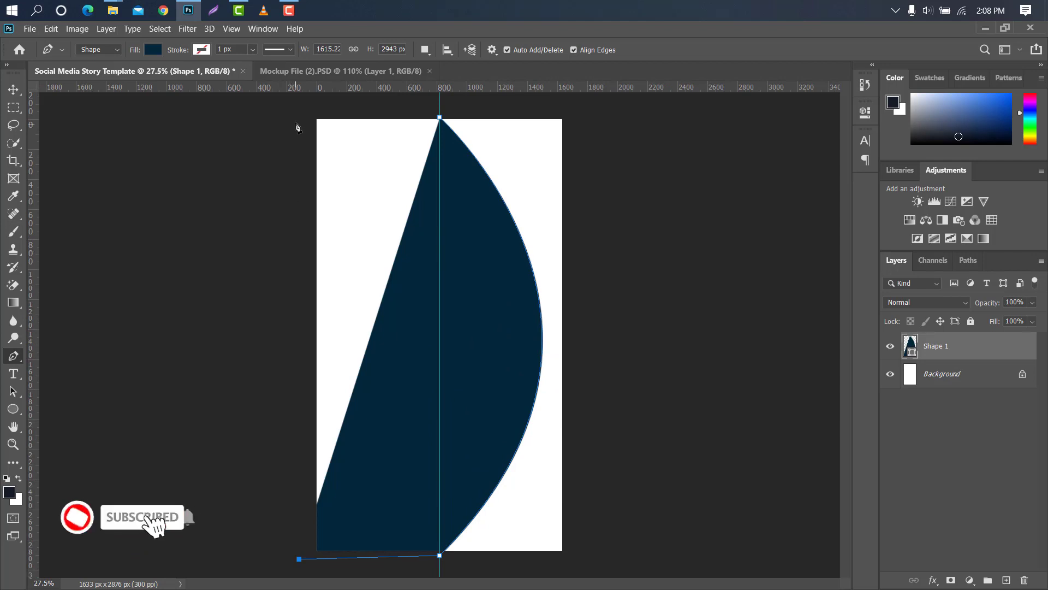
{"action": "left_click", "coordinate": [301, 113]}
{"action": "left_click", "coordinate": [440, 117]}
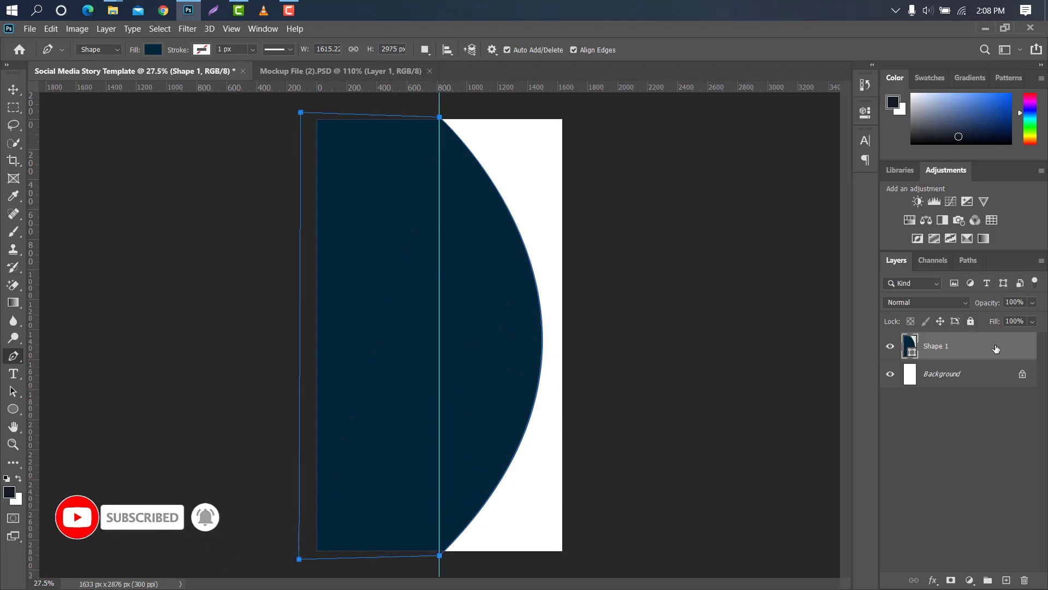
Add a Gradient Overlay to the curved shape and set the gradient's starting colour stop to 070a1c
{"action": "double_click", "coordinate": [995, 348]}
{"action": "left_click", "coordinate": [600, 252]}
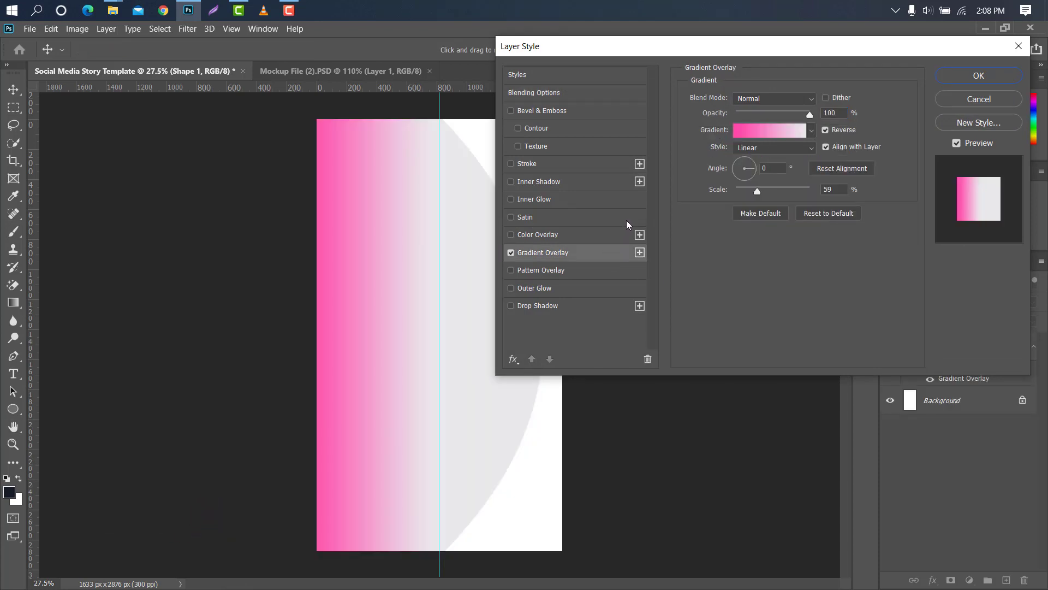
{"action": "left_click", "coordinate": [787, 138]}
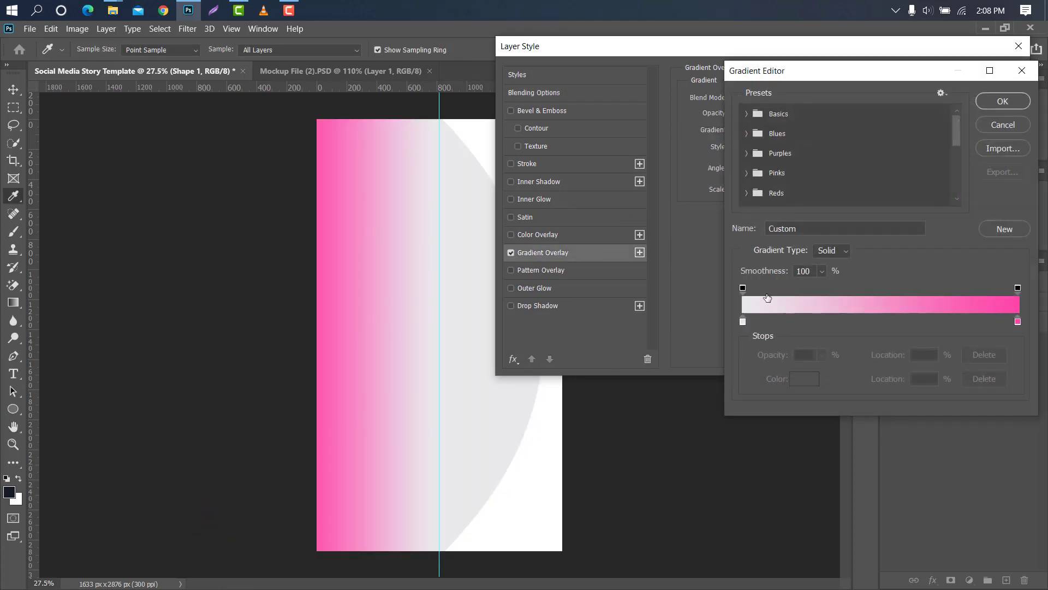
{"action": "left_click", "coordinate": [742, 323]}
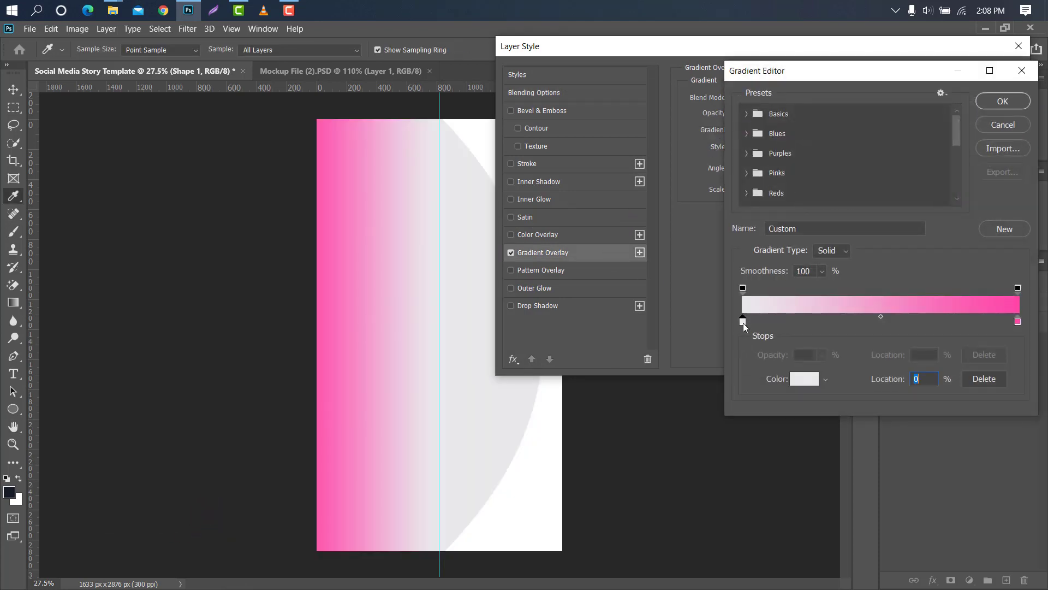
{"action": "left_click", "coordinate": [804, 382]}
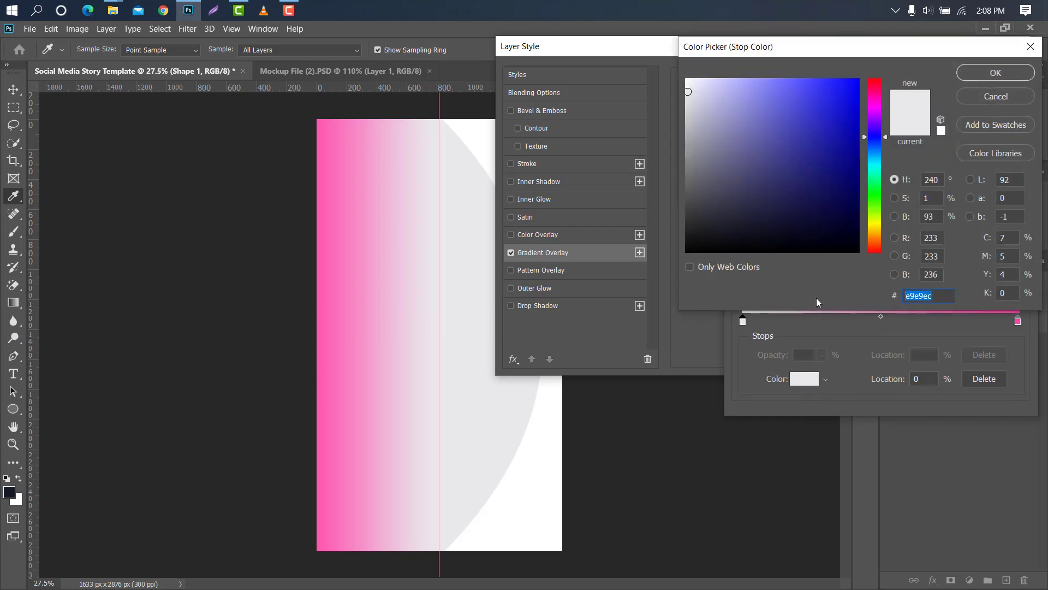
{"action": "type", "text": "070a1c"}
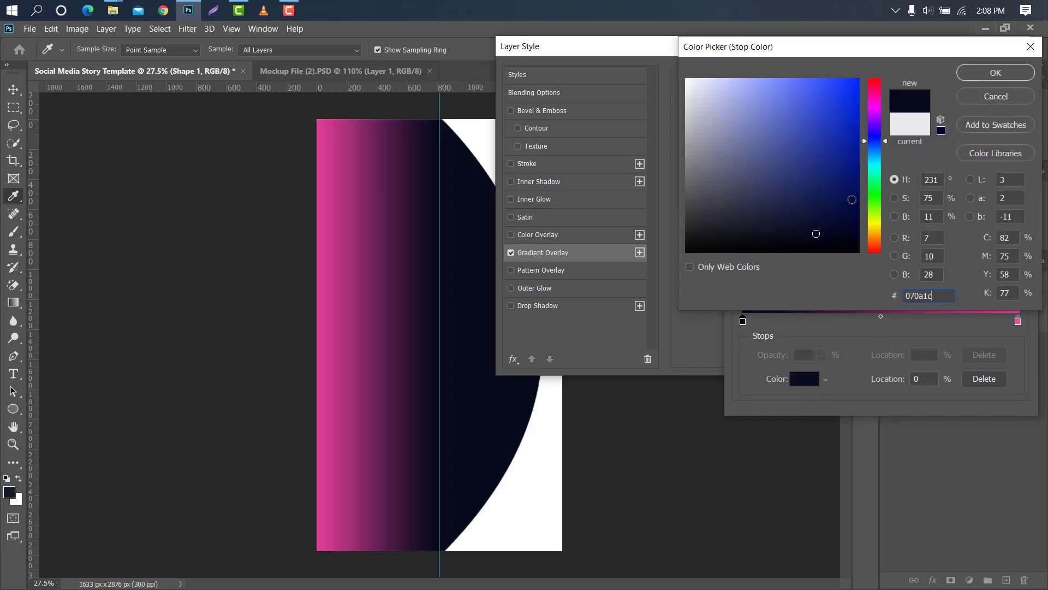
{"action": "left_click", "coordinate": [978, 72]}
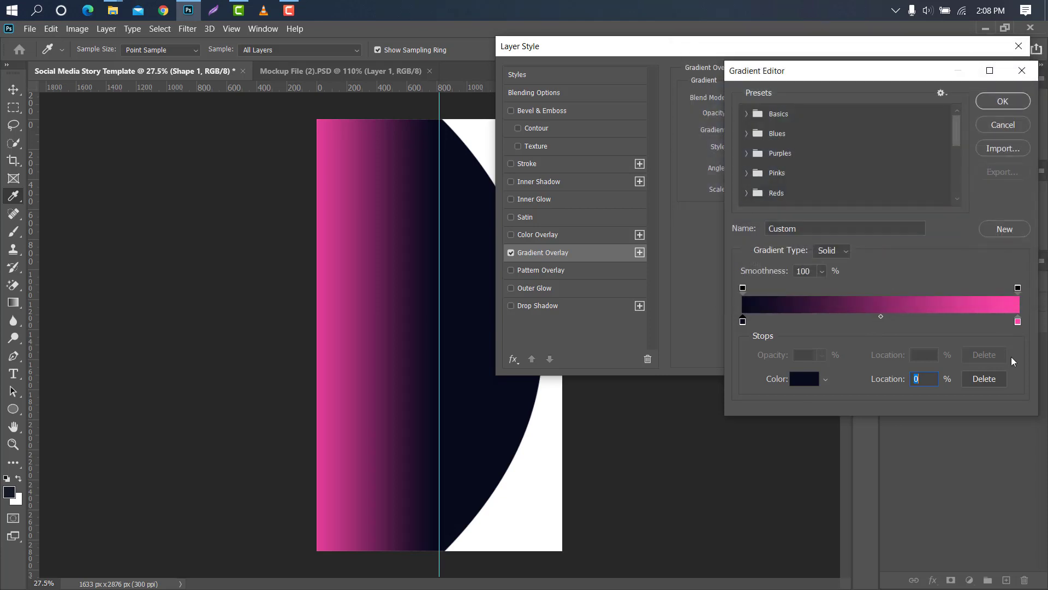
Set the gradient's end colour stop to 2e2f44 and accept the edited gradient
{"action": "left_click", "coordinate": [1018, 322]}
{"action": "left_click", "coordinate": [805, 380]}
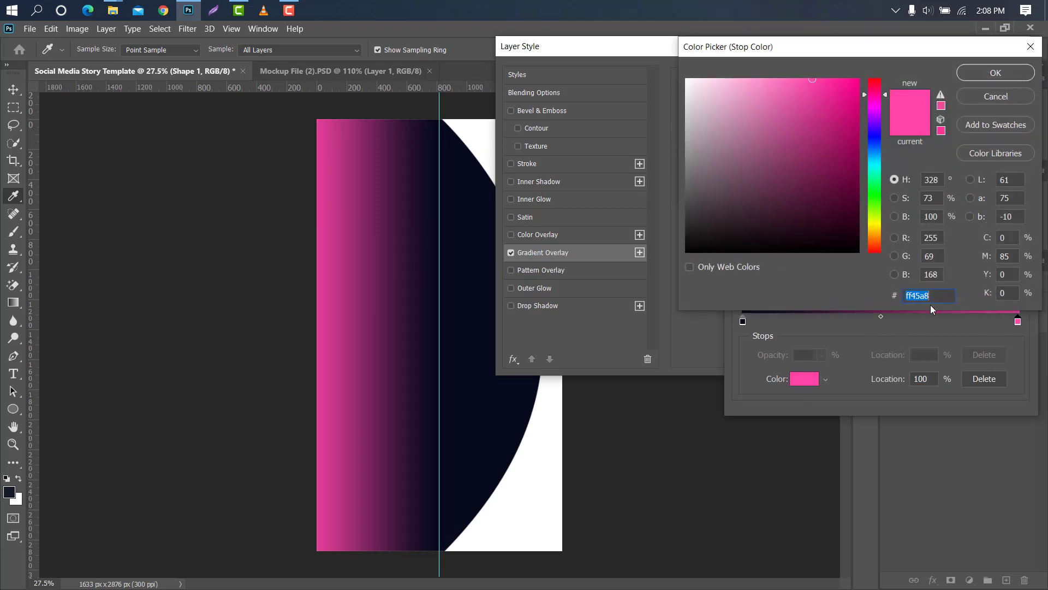
{"action": "type", "text": "2e2f44"}
{"action": "left_click", "coordinate": [996, 74]}
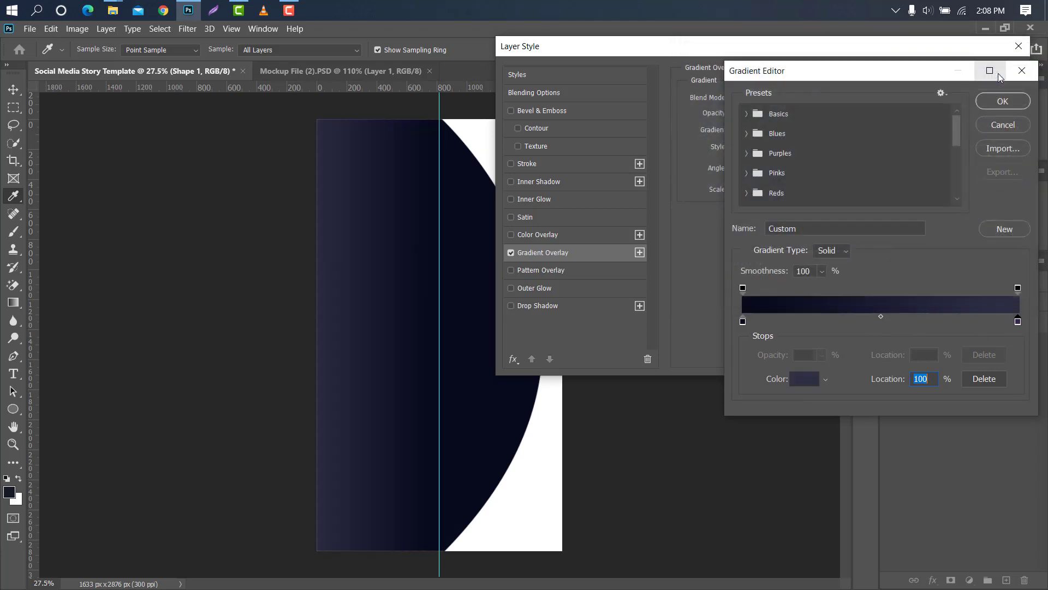
{"action": "left_click", "coordinate": [991, 103]}
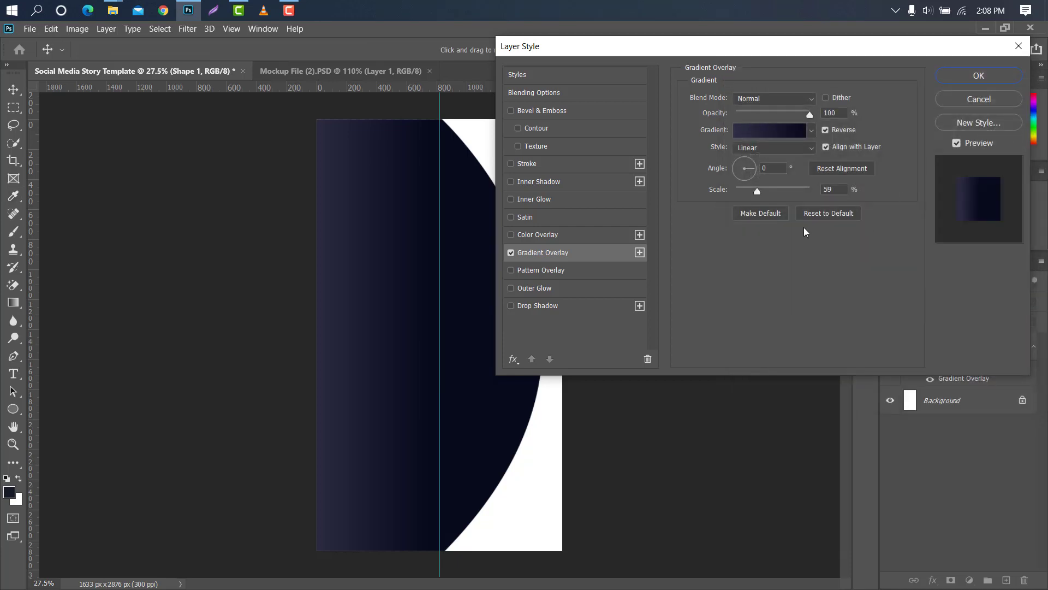
Set the Gradient Overlay scale to 101% and apply the layer style
{"action": "mouse_move", "coordinate": [757, 193]}
{"action": "left_mouse_down"}
{"action": "mouse_move", "coordinate": [770, 191]}
{"action": "mouse_move", "coordinate": [752, 192]}
{"action": "left_mouse_up"}
{"action": "left_click_drag", "start_coordinate": [420, 280], "coordinate": [429, 261]}
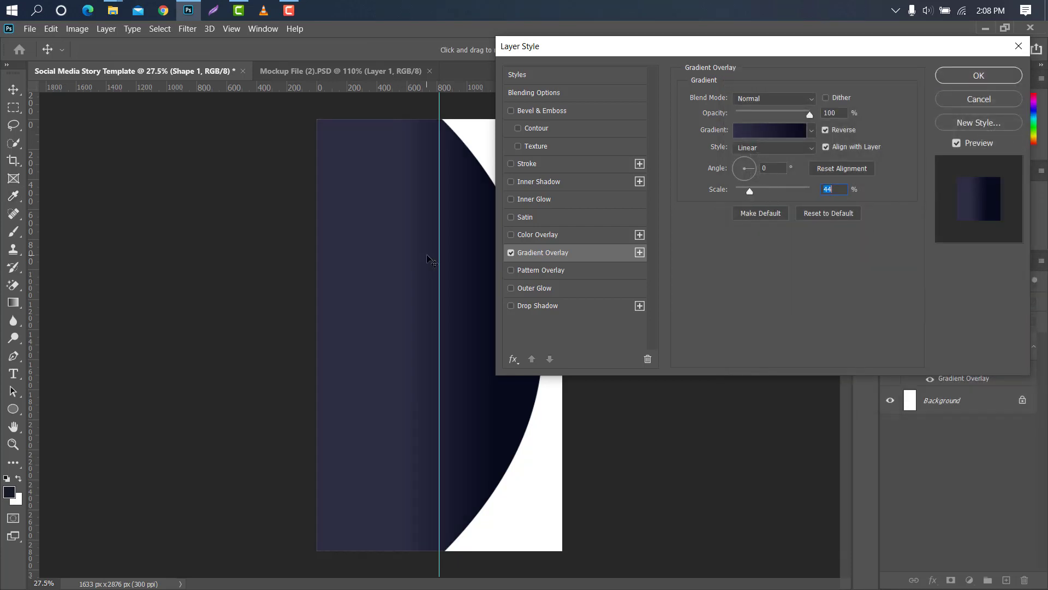
{"action": "left_click_drag", "start_coordinate": [747, 192], "coordinate": [782, 190]}
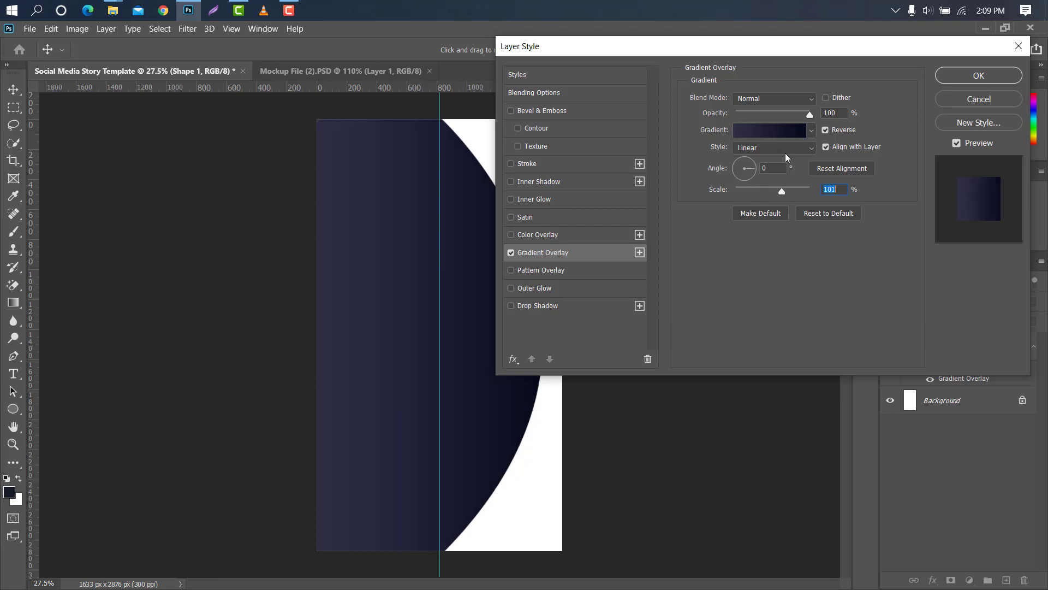
{"action": "left_click", "coordinate": [971, 77]}
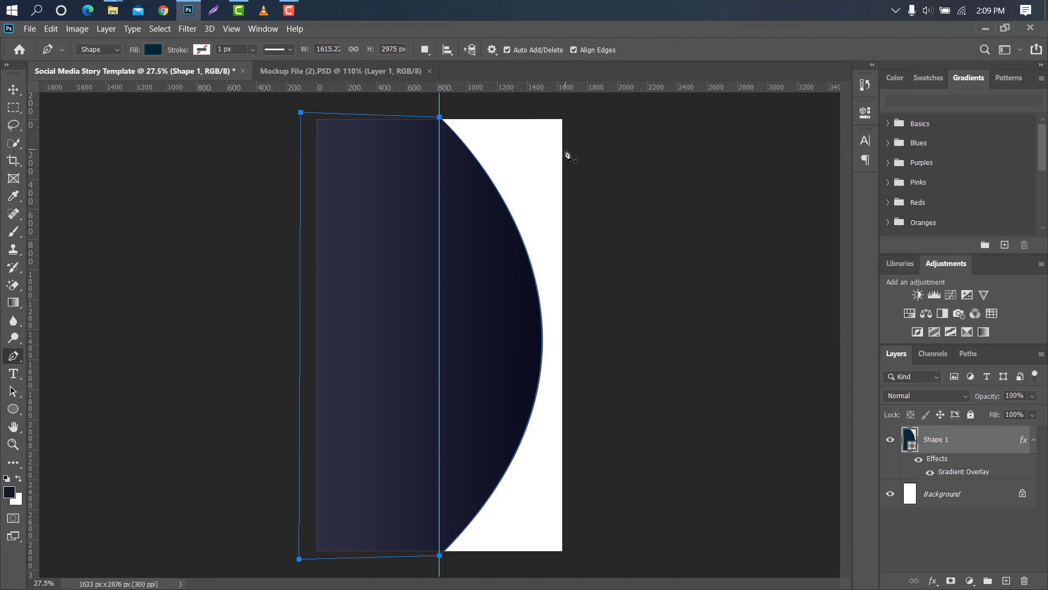
Free-transform the curved shape and nudge it right to an X position of about 727 px
{"action": "left_click", "coordinate": [13, 90]}
{"action": "key", "text": "ctrl+t"}
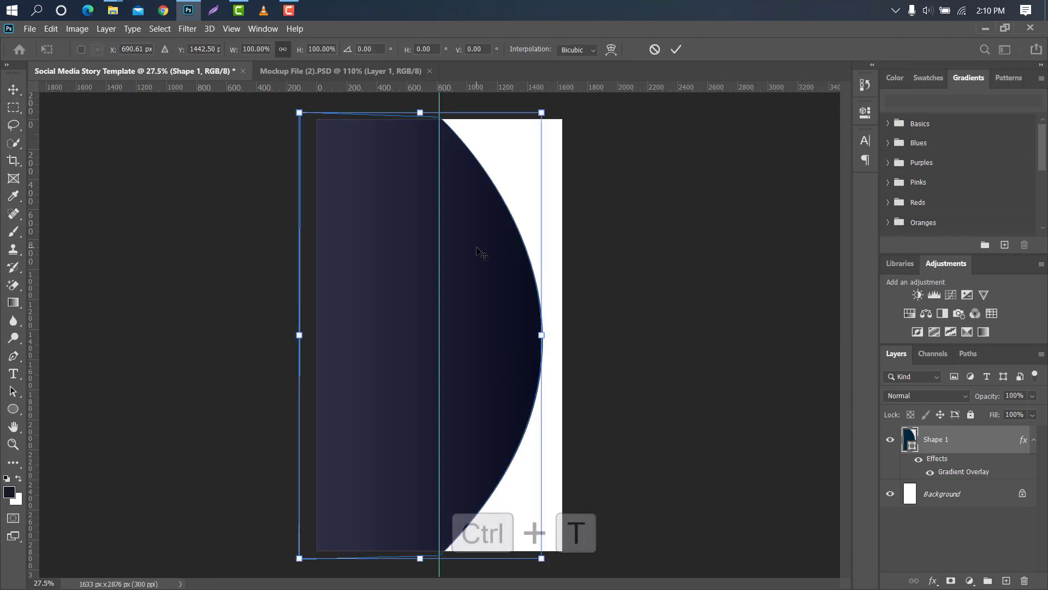
{"action": "key", "text": "Right"}
{"action": "key", "text": "Right"}
{"action": "key", "text": "Right"}
{"action": "key", "text": "Right"}
{"action": "key", "text": "Right"}
{"action": "key", "text": "Right"}
{"action": "key", "text": "Right"}
{"action": "key", "text": "Right"}
{"action": "key", "text": "Right"}
{"action": "key", "text": "Right"}
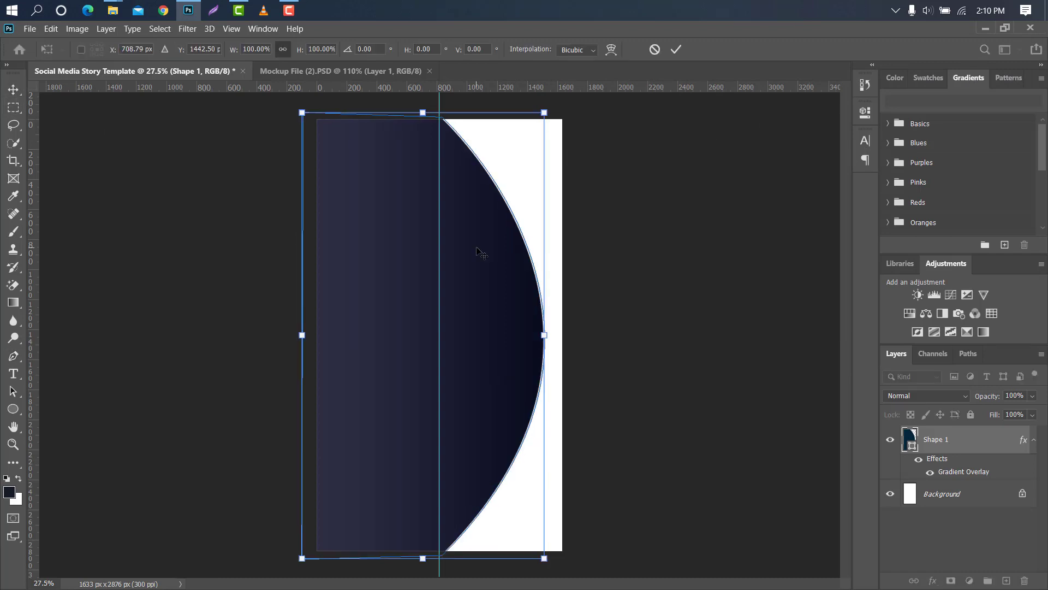
{"action": "left_click", "coordinate": [677, 50]}
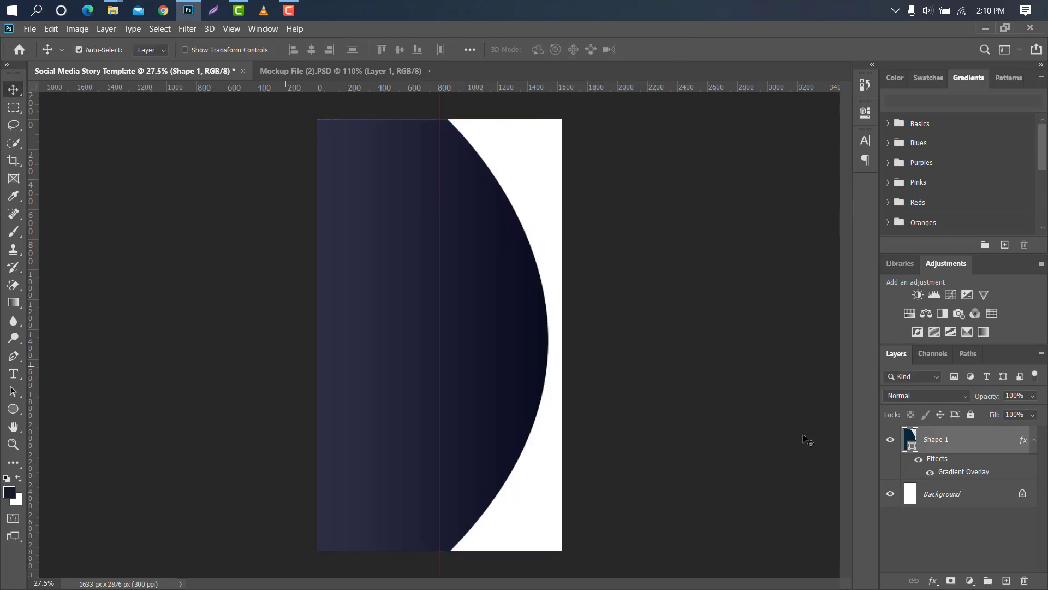
Duplicate the curved shape's layer and replace the copy's Gradient Overlay with a Color Overlay of f77800
{"action": "left_click_drag", "start_coordinate": [986, 440], "coordinate": [1006, 580]}
{"action": "double_click", "coordinate": [1004, 445]}
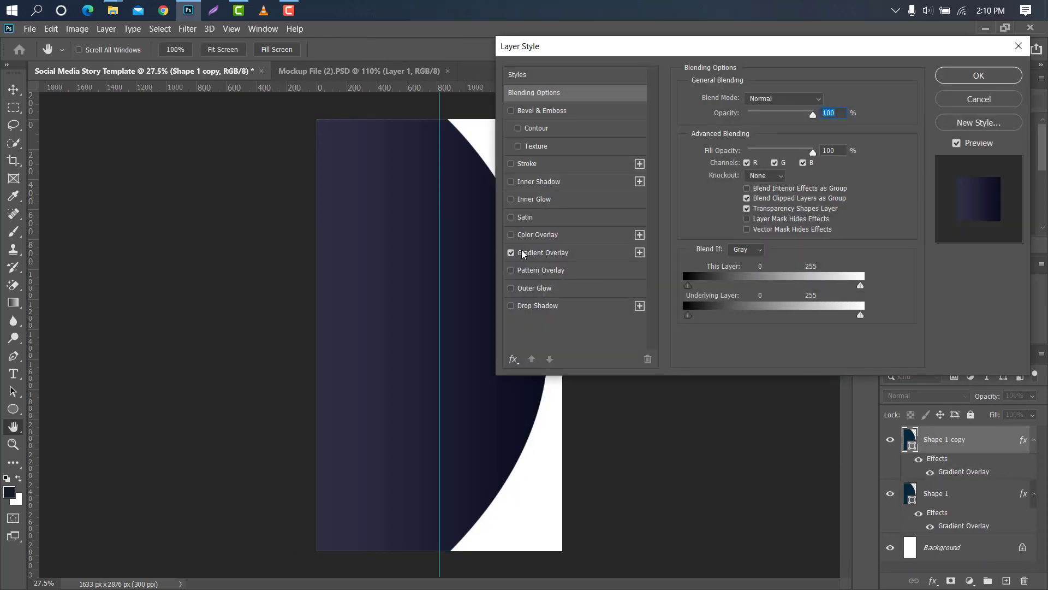
{"action": "left_click", "coordinate": [511, 253]}
{"action": "left_click", "coordinate": [553, 234]}
{"action": "left_click", "coordinate": [826, 100]}
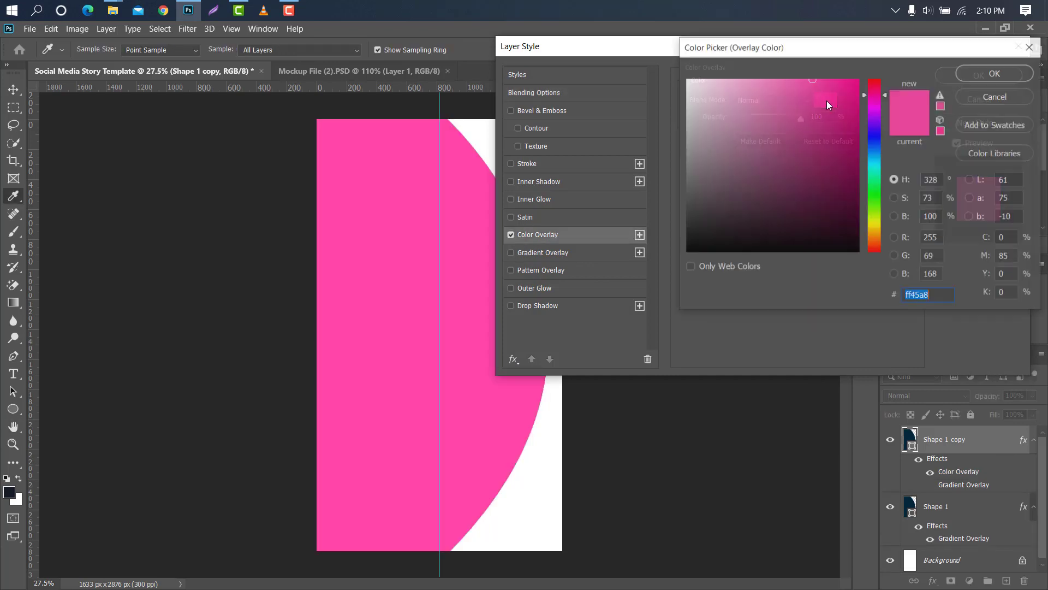
{"action": "type", "text": "f77800"}
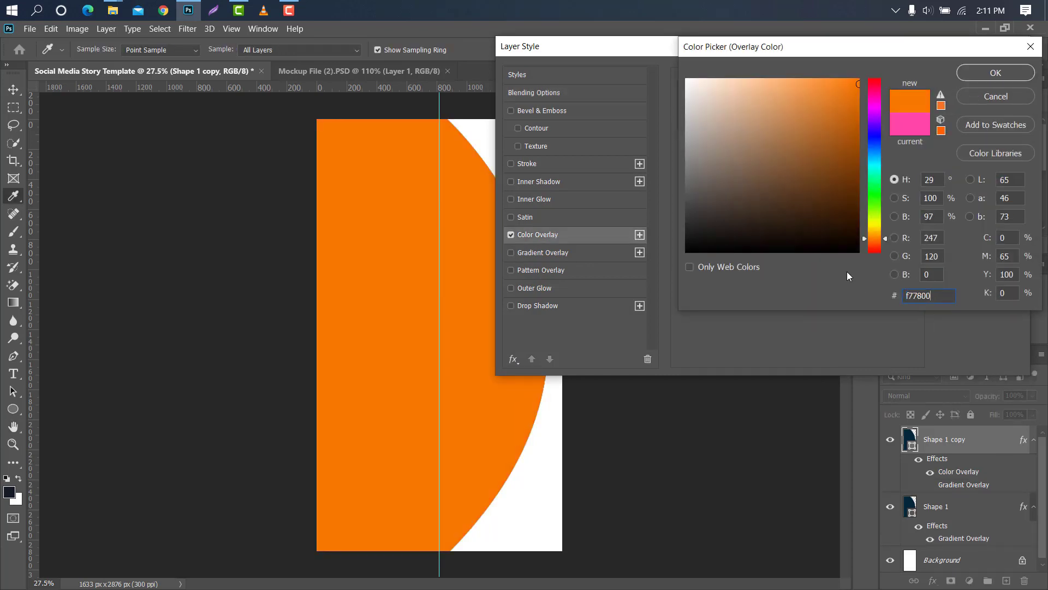
{"action": "left_click", "coordinate": [996, 75]}
{"action": "left_click", "coordinate": [975, 80]}
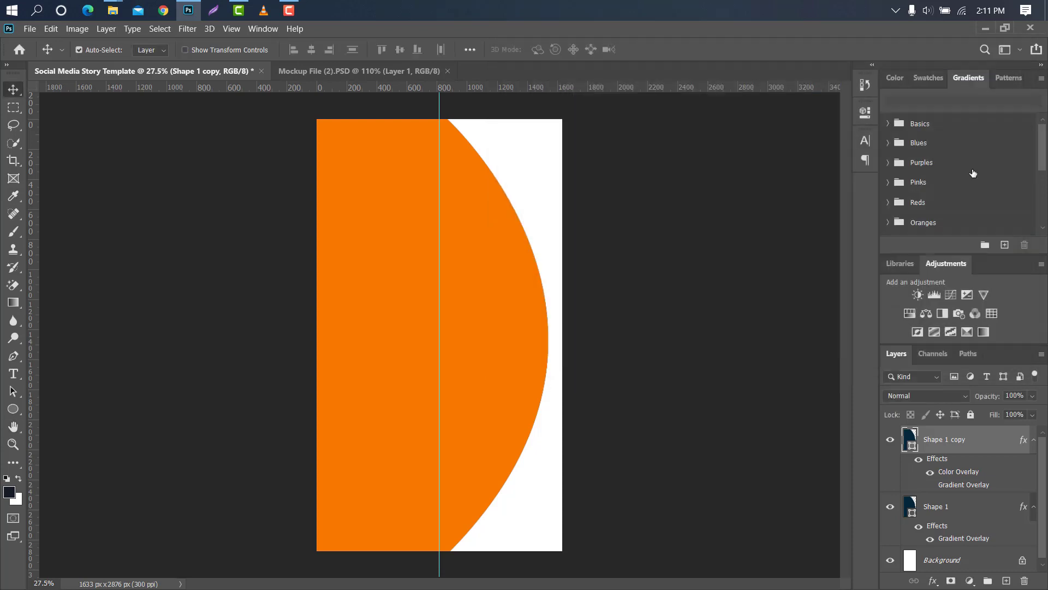
Place the orange copy beneath the dark shape and scale it to about 138% so an orange band shows along the curve
{"action": "left_click_drag", "start_coordinate": [986, 440], "coordinate": [970, 526]}
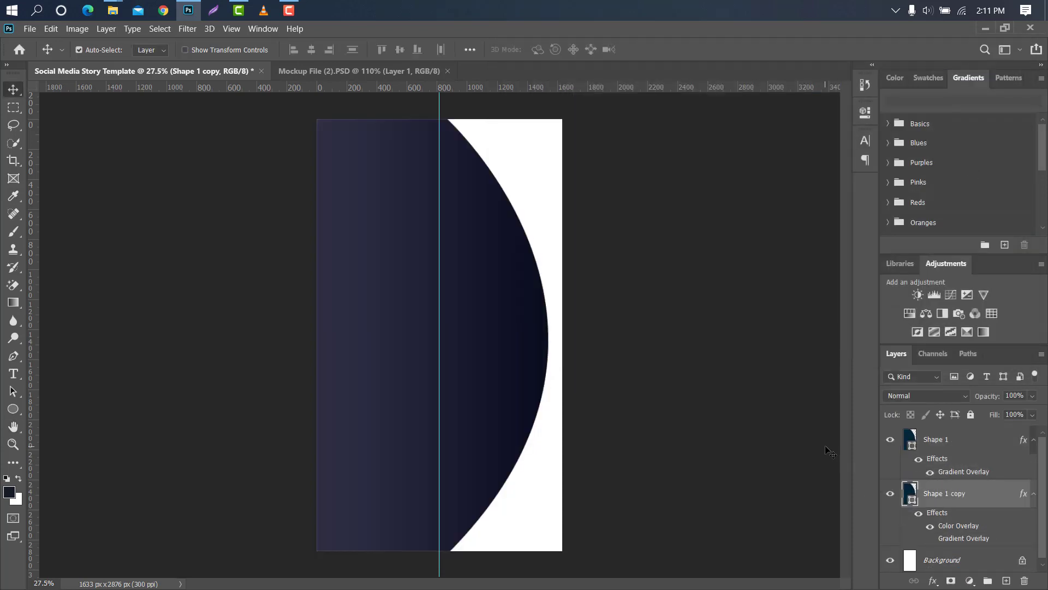
{"action": "key", "text": "ctrl+t"}
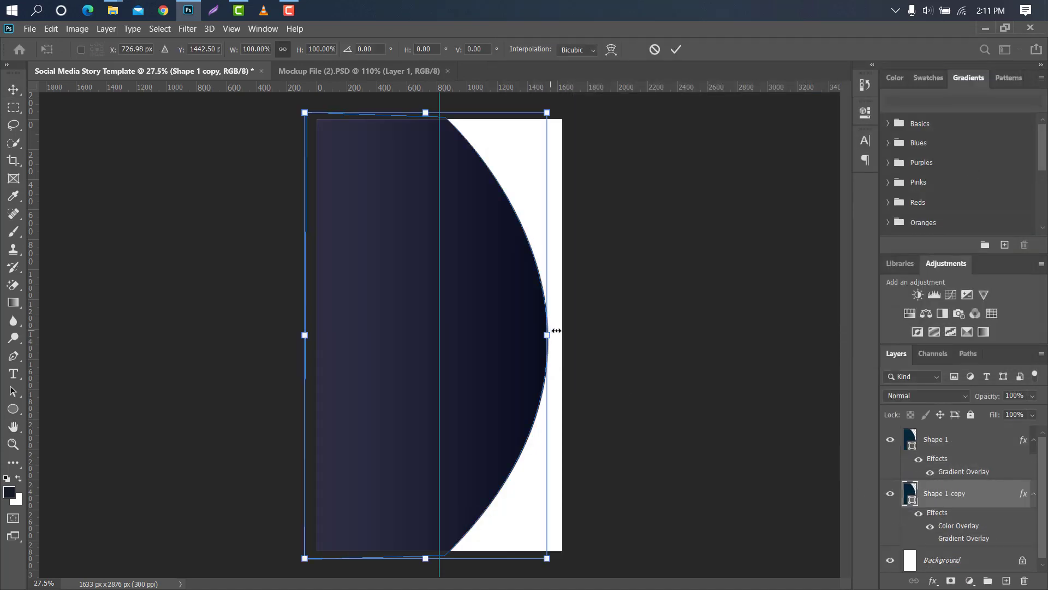
{"action": "mouse_move", "coordinate": [556, 330]}
{"action": "left_mouse_down"}
{"action": "mouse_move", "coordinate": [606, 323]}
{"action": "mouse_move", "coordinate": [564, 324]}
{"action": "left_mouse_up"}
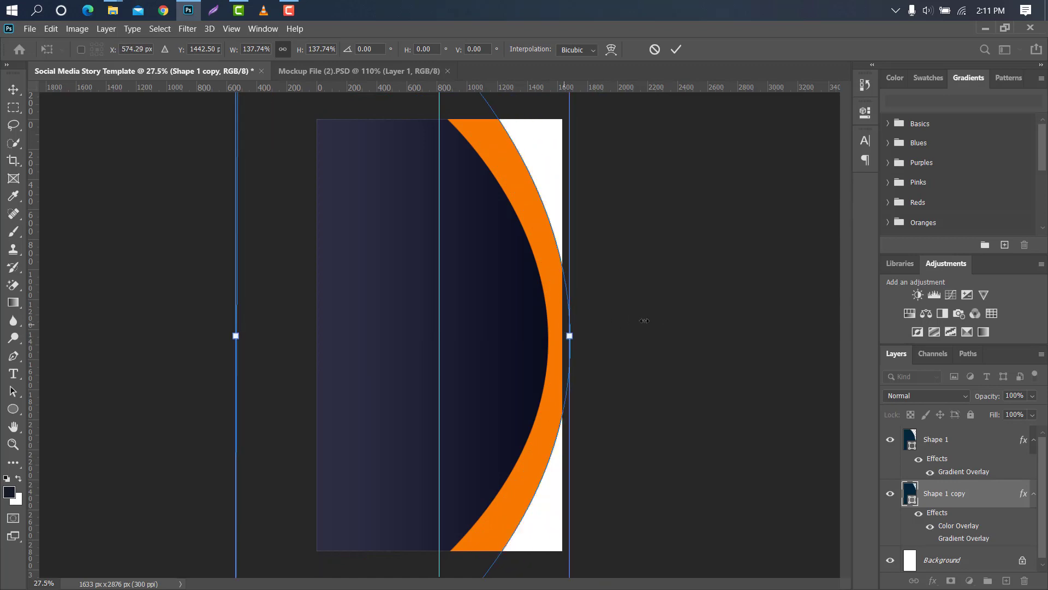
{"action": "left_click", "coordinate": [680, 49]}
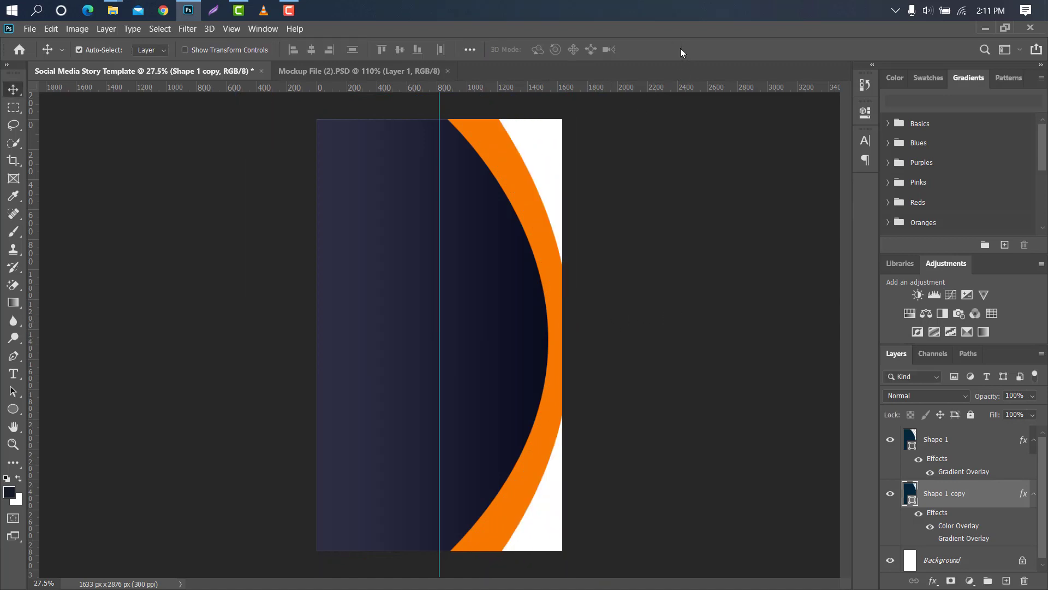
Draw a rectangle of about 1803 × 3017 px covering the whole canvas, directly above the Background layer
{"action": "left_click", "coordinate": [13, 408]}
{"action": "left_click", "coordinate": [74, 408]}
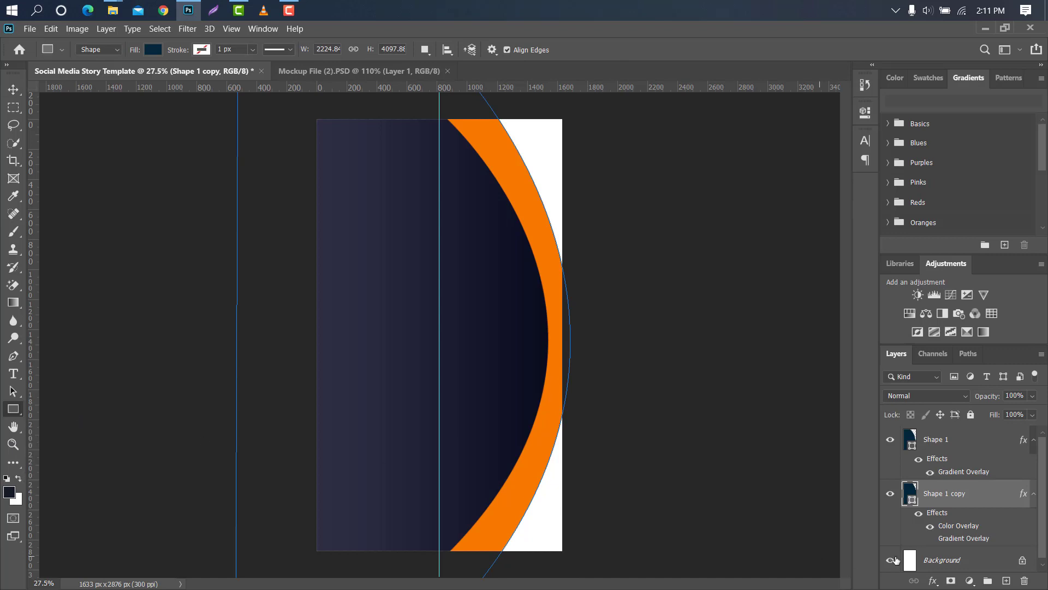
{"action": "left_click", "coordinate": [982, 563]}
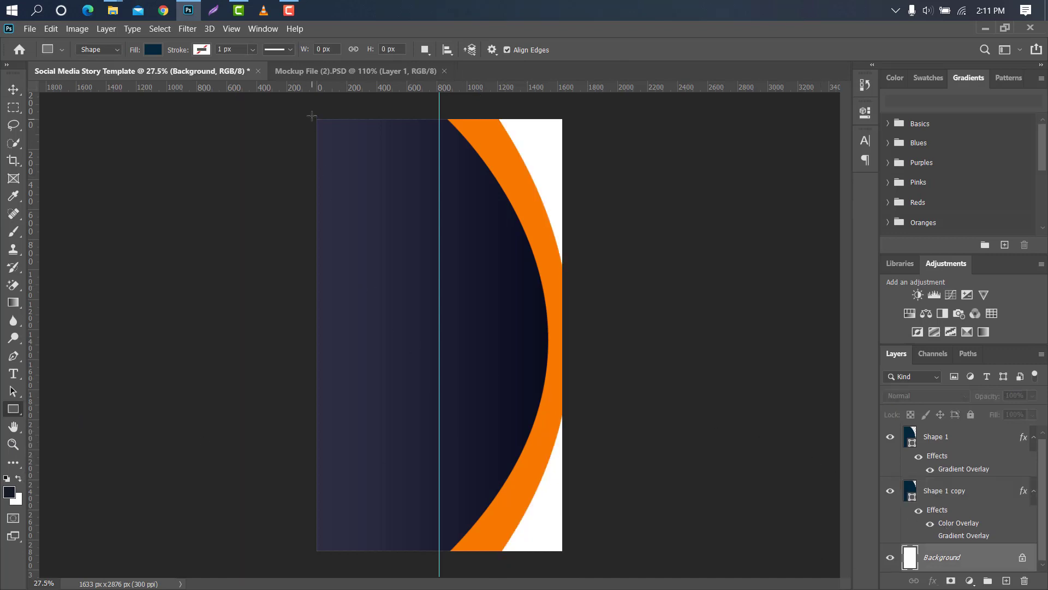
{"action": "left_click_drag", "start_coordinate": [311, 107], "coordinate": [582, 559]}
{"action": "left_click", "coordinate": [828, 108]}
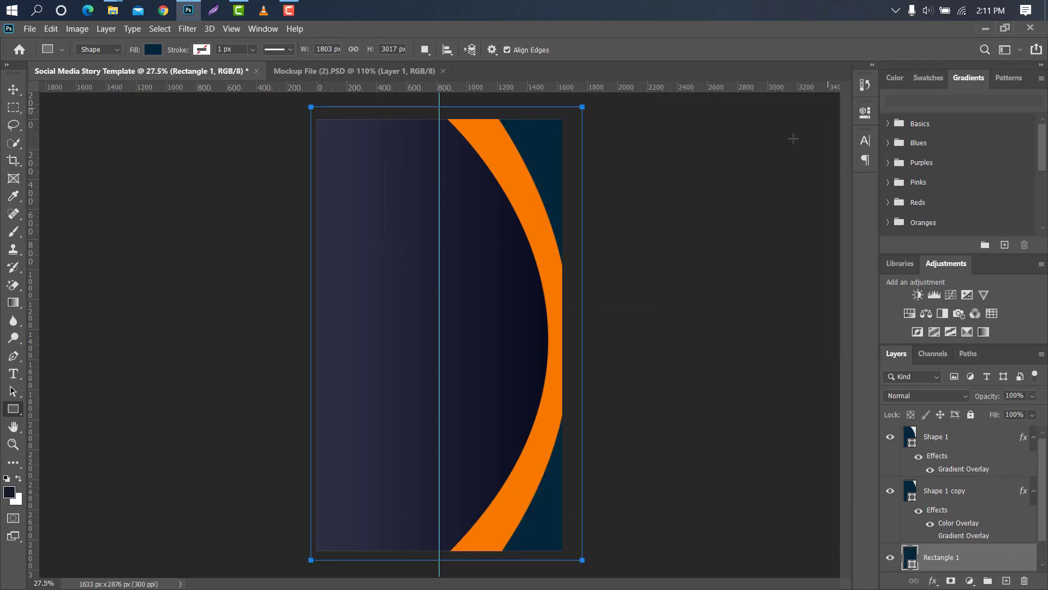
{"action": "key", "text": "v"}
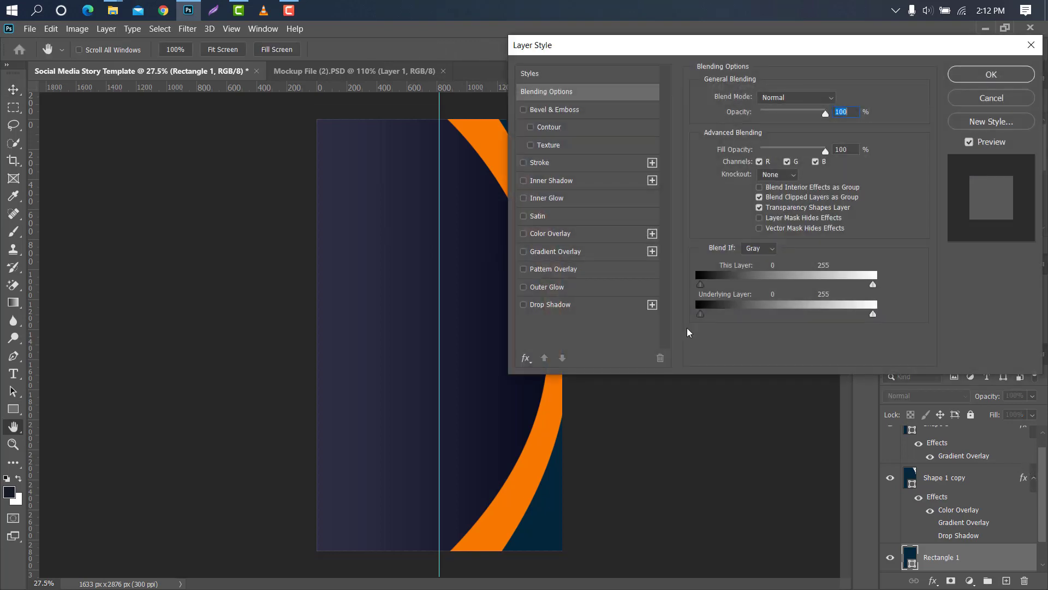
Apply an orange Color Overlay in Normal mode at 100% opacity to the full-canvas rectangle
{"action": "left_click", "coordinate": [606, 234]}
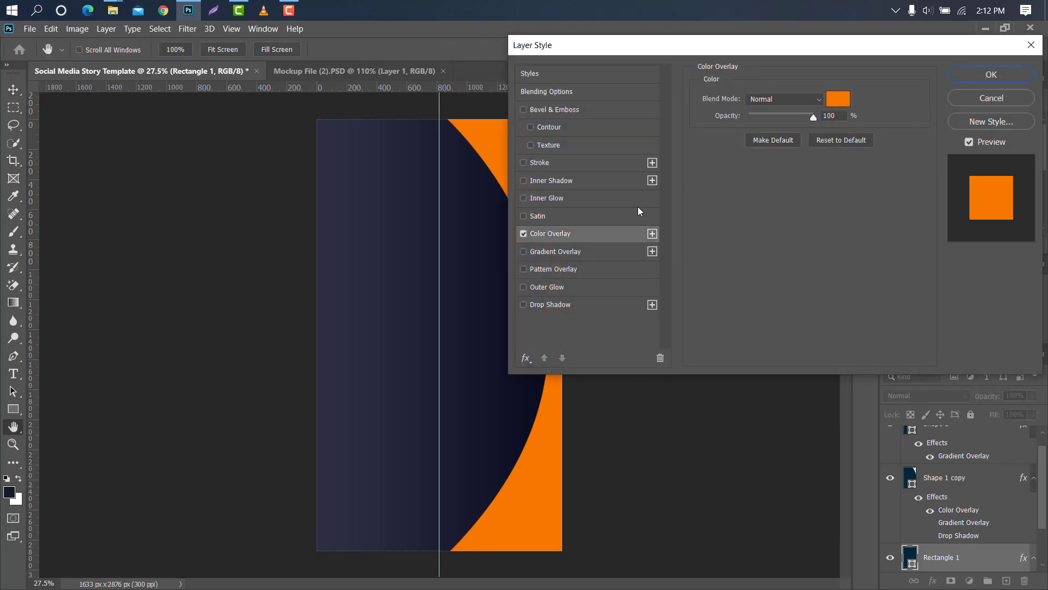
{"action": "left_click", "coordinate": [1011, 72]}
Add a Drop Shadow with size 70 px and increased opacity to the orange curved shape, and remove the vertical guide
{"action": "left_click", "coordinate": [510, 169]}
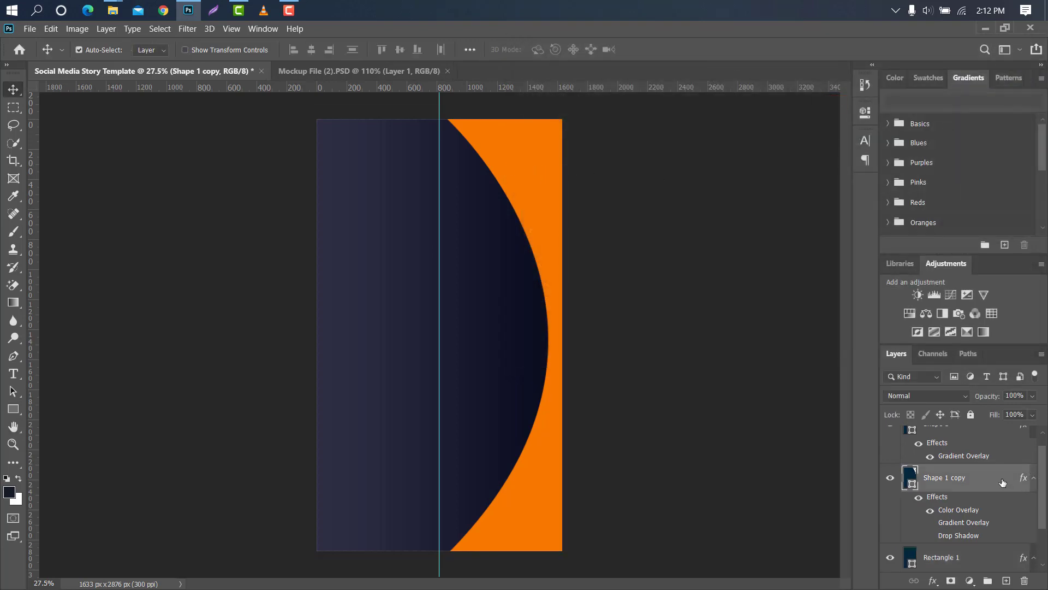
{"action": "left_click_drag", "start_coordinate": [618, 47], "coordinate": [714, 40]}
{"action": "left_click", "coordinate": [647, 298]}
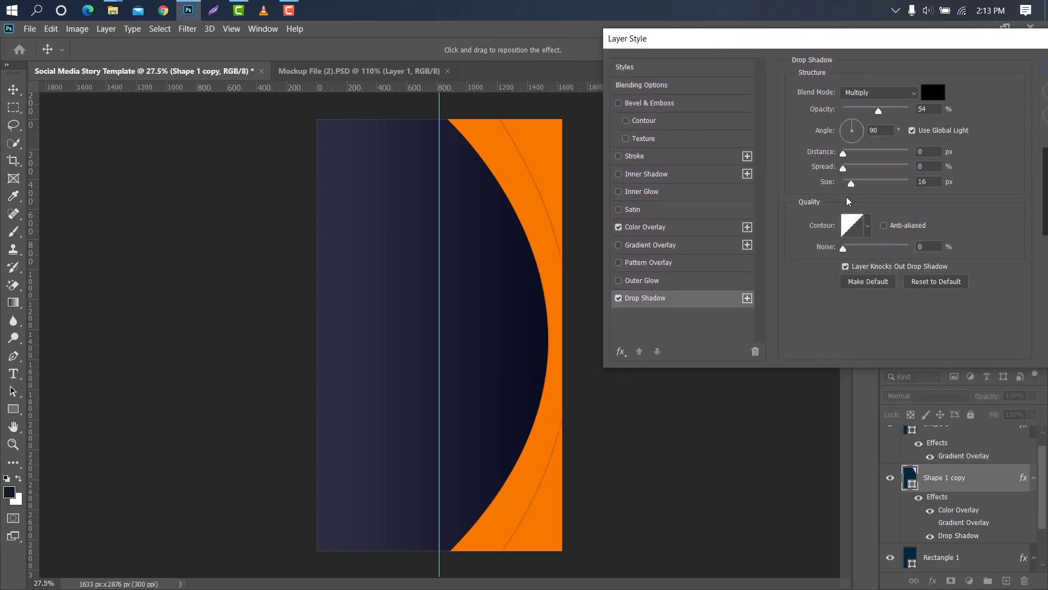
{"action": "left_click_drag", "start_coordinate": [851, 183], "coordinate": [865, 184]}
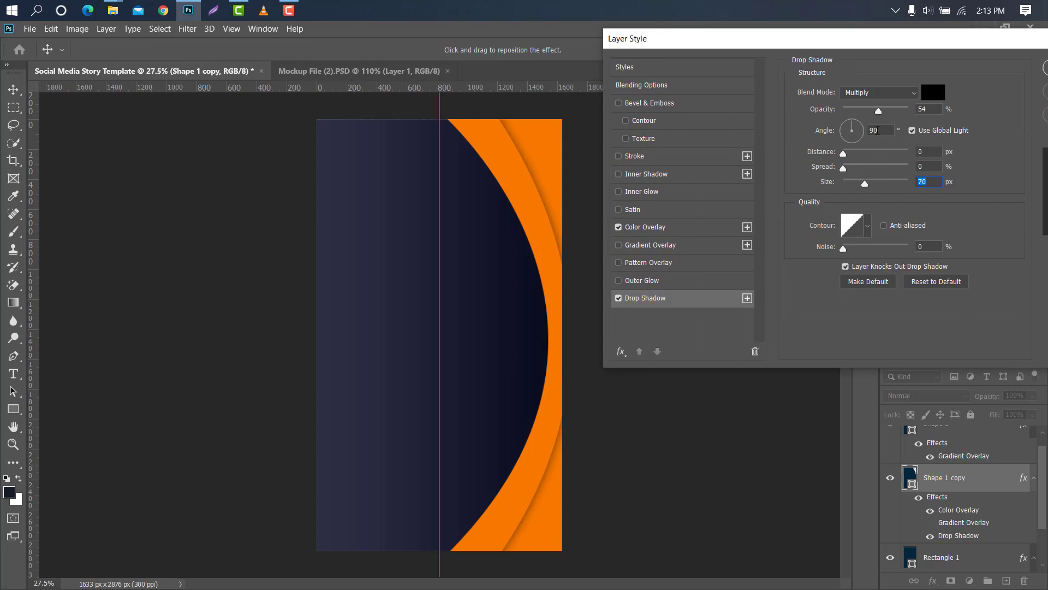
{"action": "left_click_drag", "start_coordinate": [879, 113], "coordinate": [888, 112]}
{"action": "left_click_drag", "start_coordinate": [1011, 47], "coordinate": [862, 42]}
{"action": "left_click", "coordinate": [938, 63]}
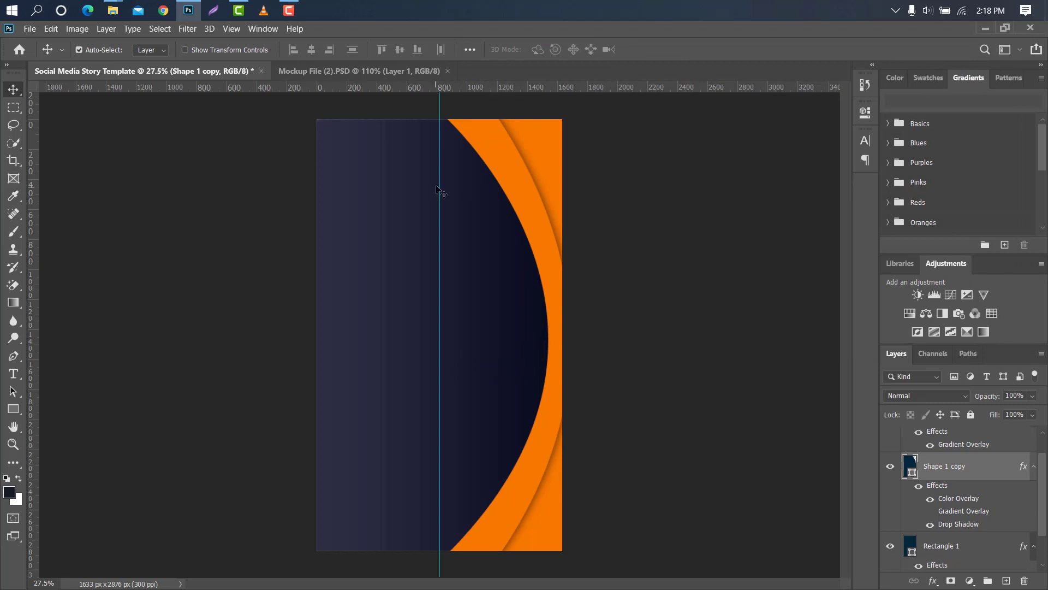
{"action": "left_click_drag", "start_coordinate": [439, 191], "coordinate": [34, 164]}
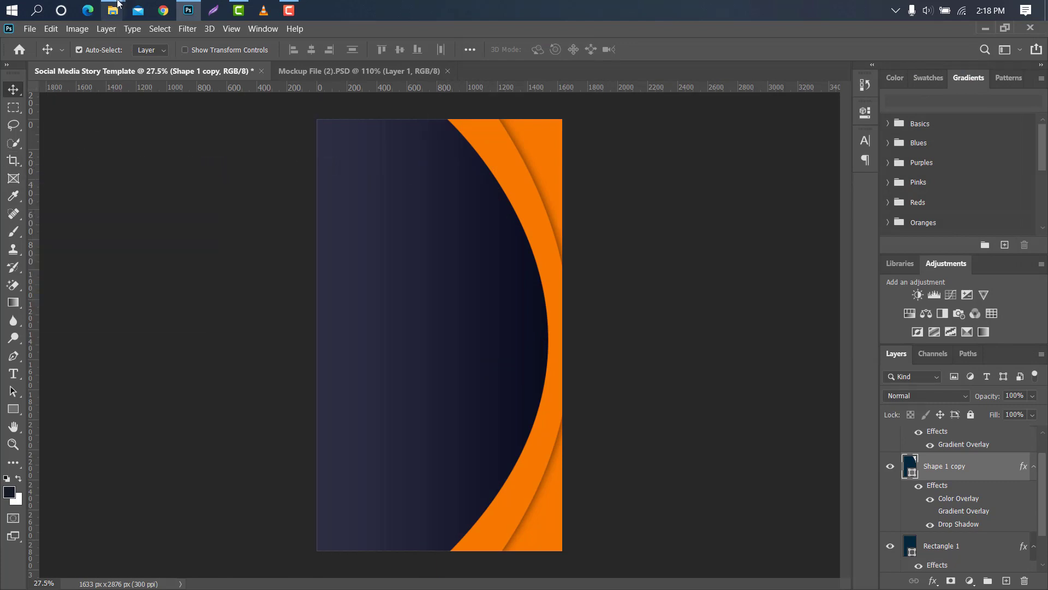
Place the pngegg image from the file explorer into the document and put its layer above the dark curved shape
{"action": "mouse_move", "coordinate": [113, 10]}
{"action": "left_click", "coordinate": [200, 77]}
{"action": "left_click_drag", "start_coordinate": [251, 127], "coordinate": [459, 338]}
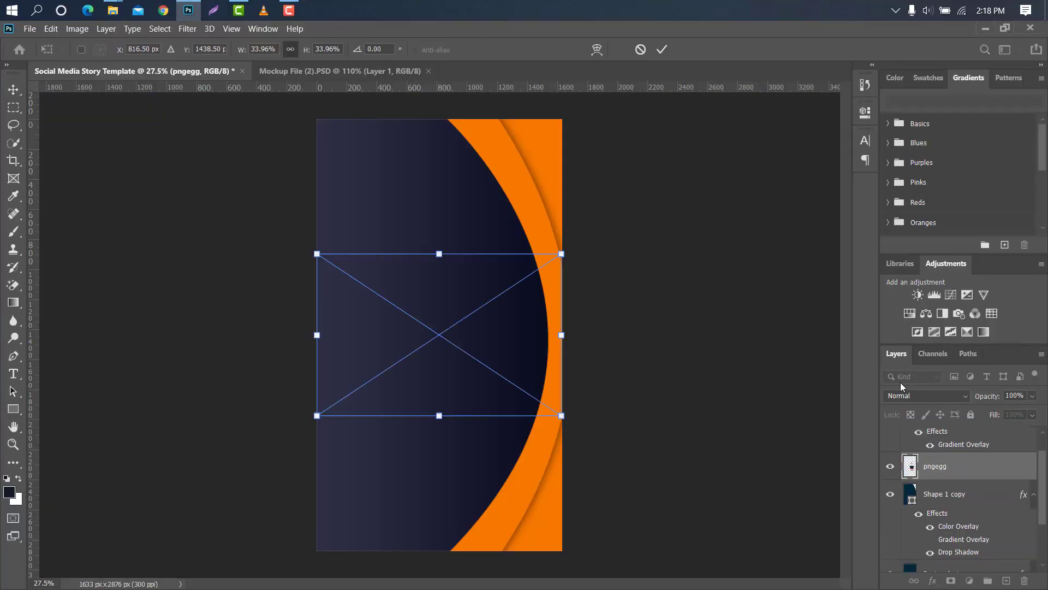
{"action": "left_click", "coordinate": [661, 48]}
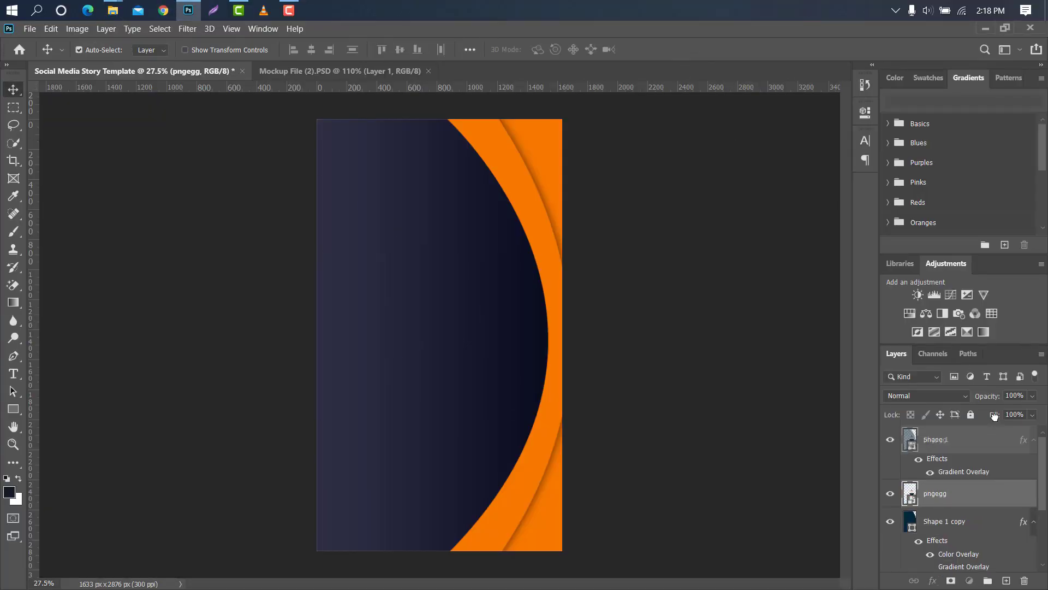
{"action": "left_click_drag", "start_coordinate": [994, 417], "coordinate": [994, 427]}
Free-transform the woman's image to about 55% and position it against the lower-right corner of the canvas
{"action": "key", "text": "ctrl+t"}
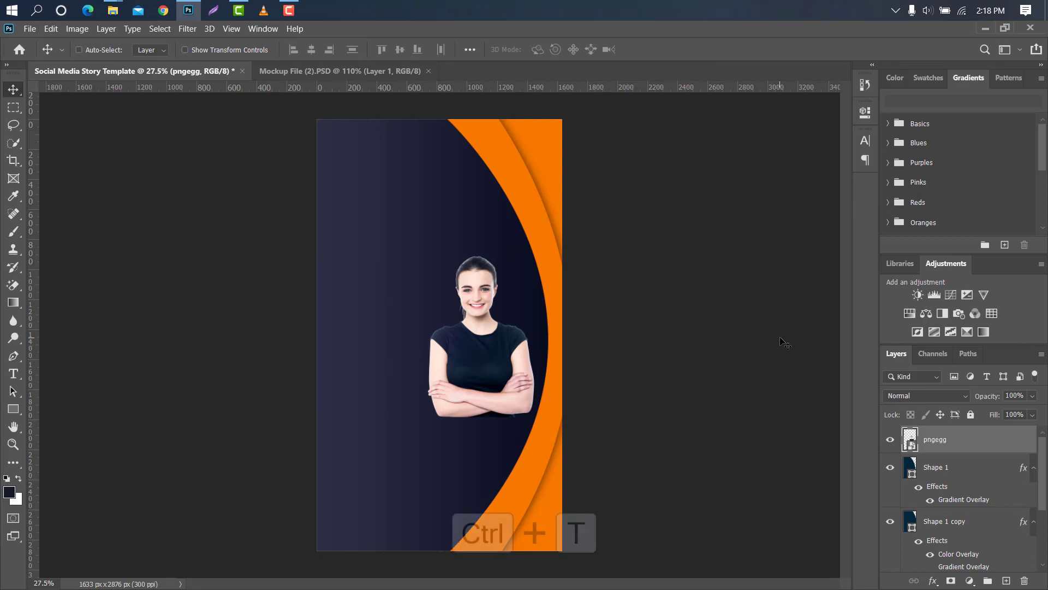
{"action": "left_click_drag", "start_coordinate": [439, 416], "coordinate": [445, 507]}
{"action": "left_click_drag", "start_coordinate": [550, 376], "coordinate": [542, 419]}
{"action": "mouse_move", "coordinate": [620, 421]}
{"action": "left_mouse_down"}
{"action": "mouse_move", "coordinate": [630, 420]}
{"action": "mouse_move", "coordinate": [610, 419]}
{"action": "left_mouse_up"}
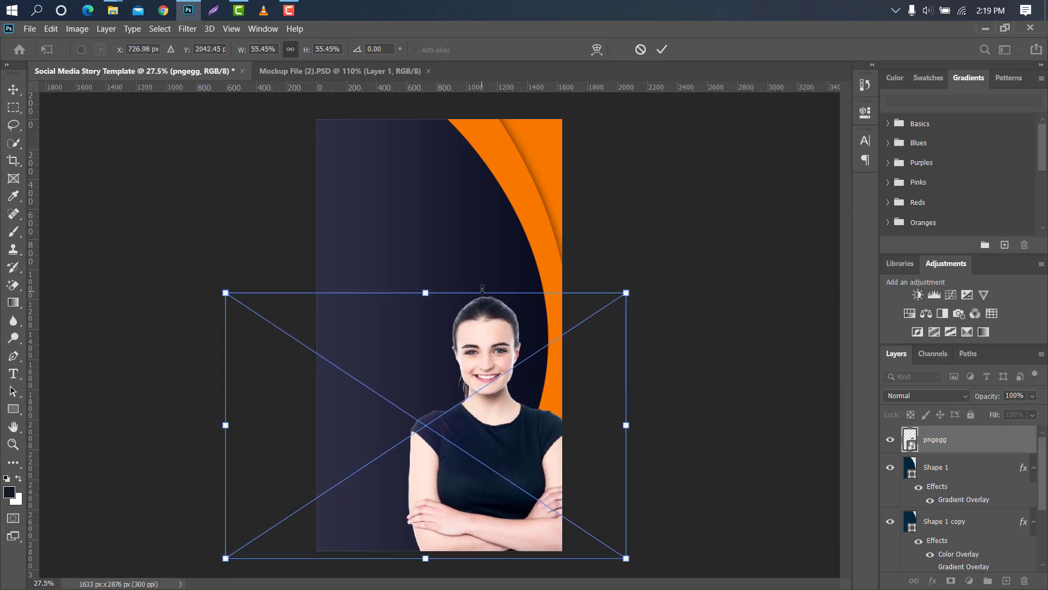
{"action": "left_click", "coordinate": [661, 50]}
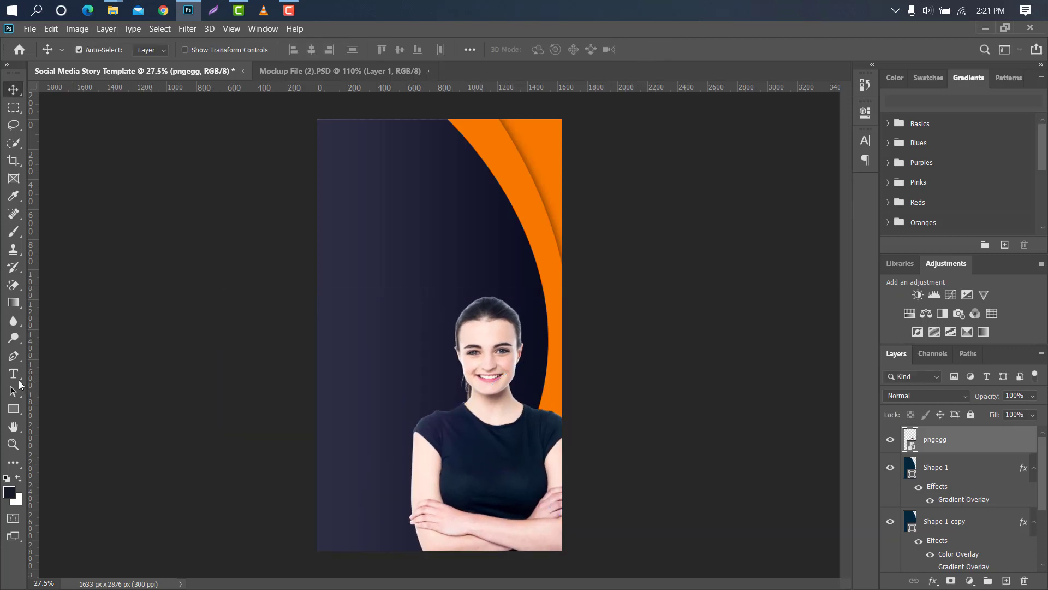
Add horizontal text reading DIGITAL in white (ffffff) Arial at 37.01 pt on the dark shape above the woman
{"action": "left_click", "coordinate": [15, 374]}
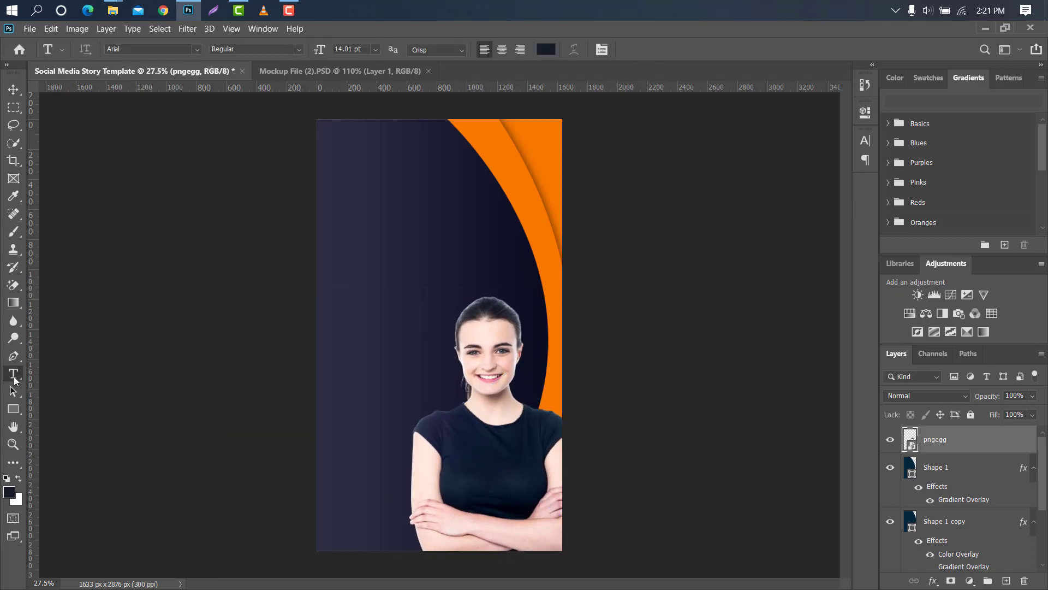
{"action": "right_click", "coordinate": [15, 374]}
{"action": "left_click", "coordinate": [45, 374]}
{"action": "left_click", "coordinate": [340, 241]}
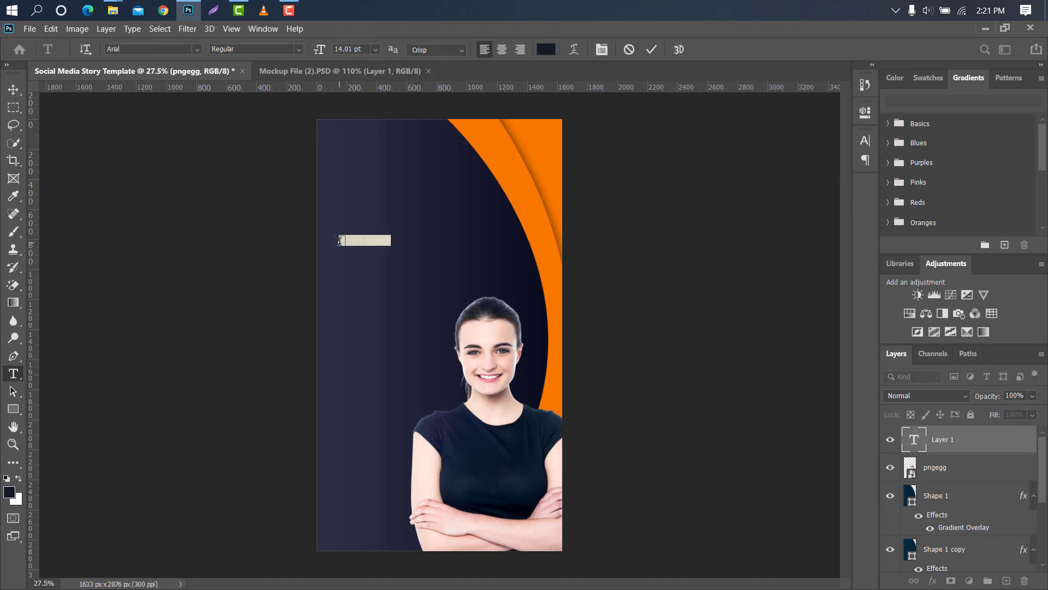
{"action": "left_click", "coordinate": [545, 50]}
{"action": "type", "text": "ffffff"}
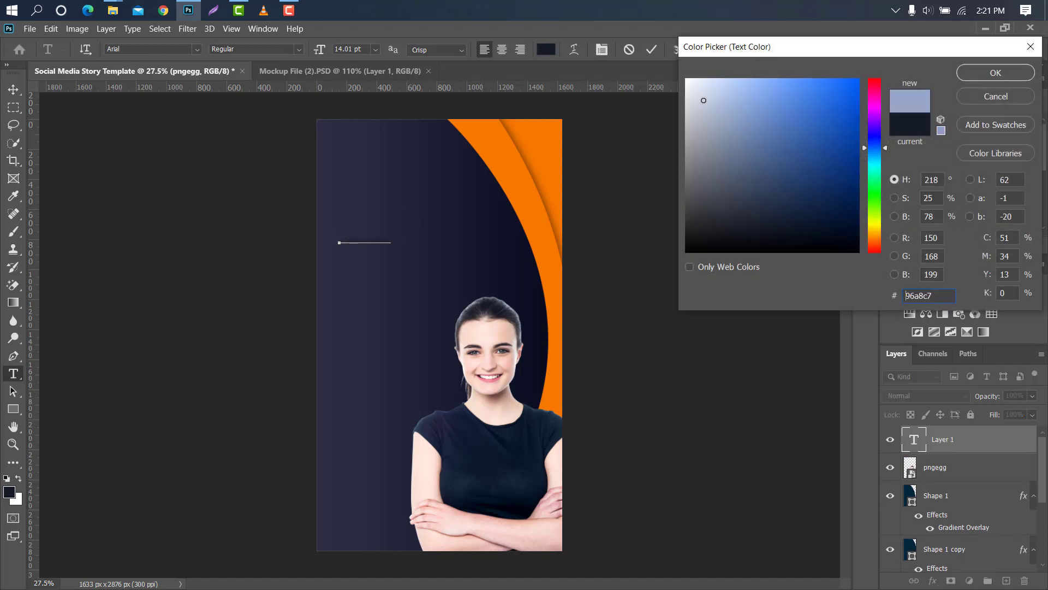
{"action": "left_click", "coordinate": [995, 73]}
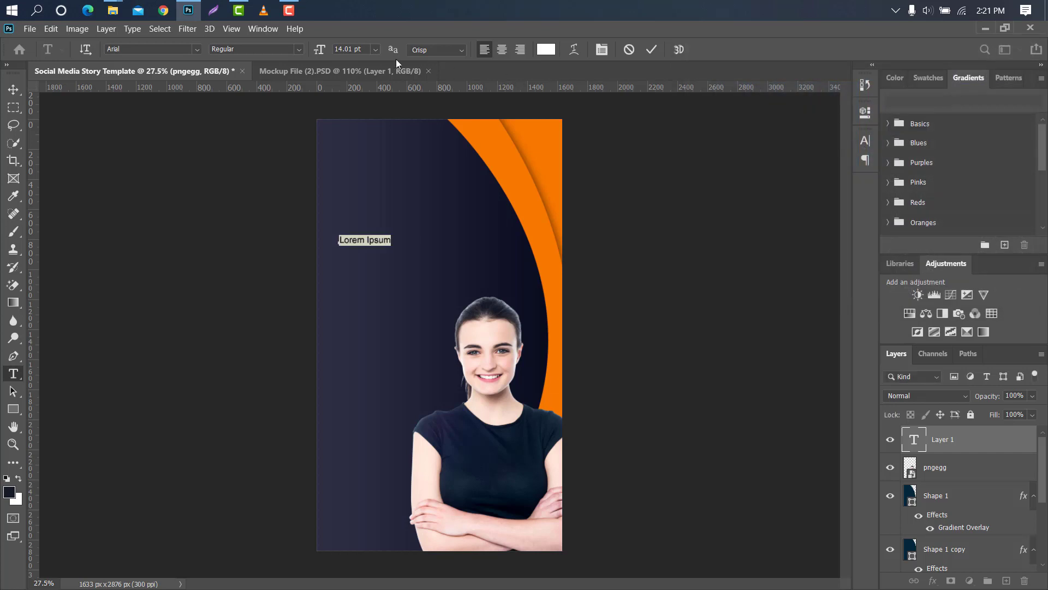
{"action": "left_click_drag", "start_coordinate": [313, 51], "coordinate": [326, 51]}
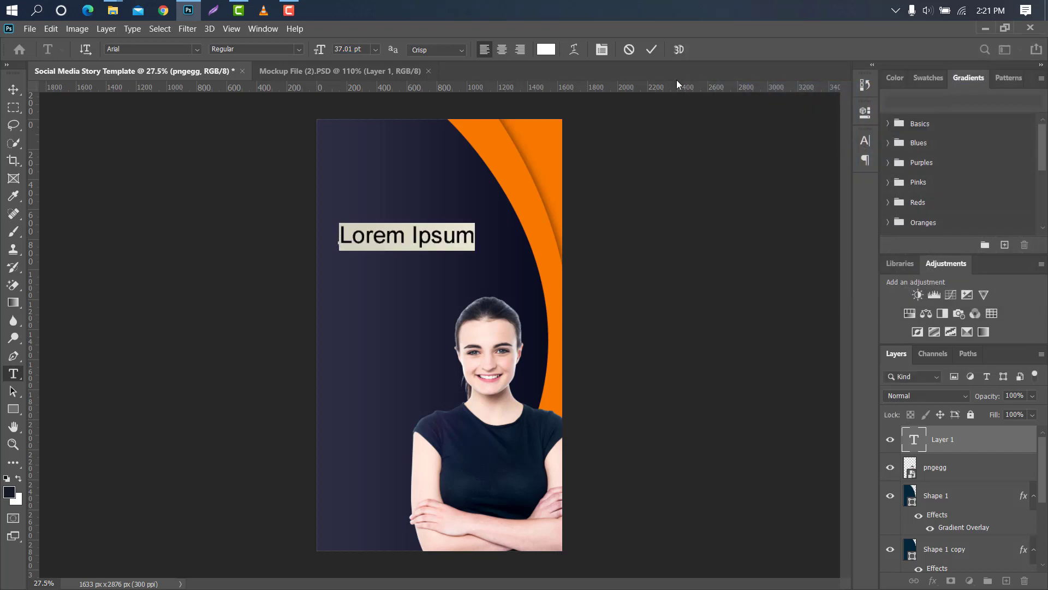
{"action": "type", "text": "DIGITAL"}
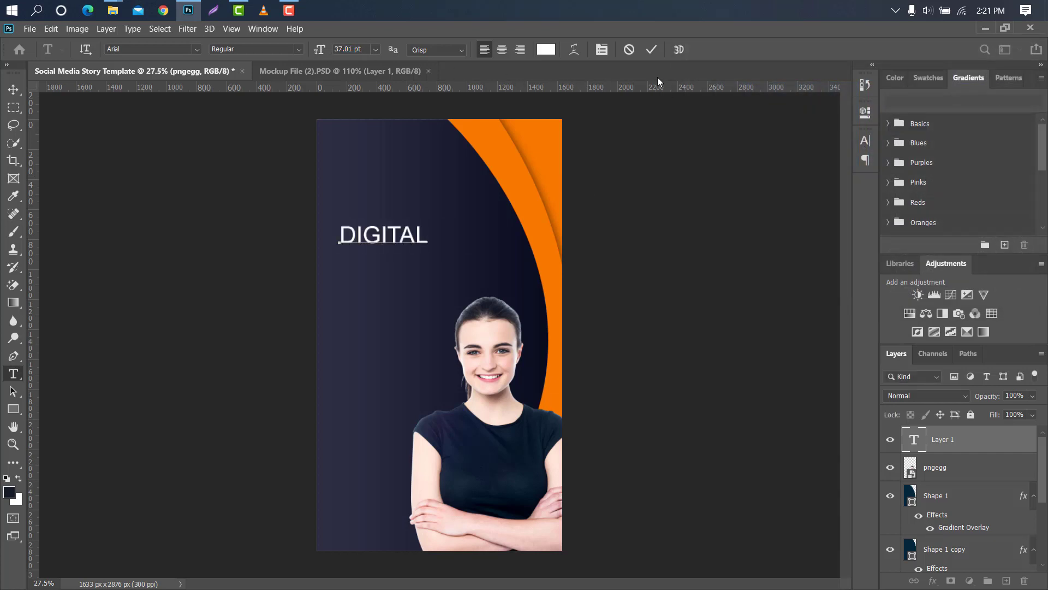
{"action": "left_click", "coordinate": [654, 49]}
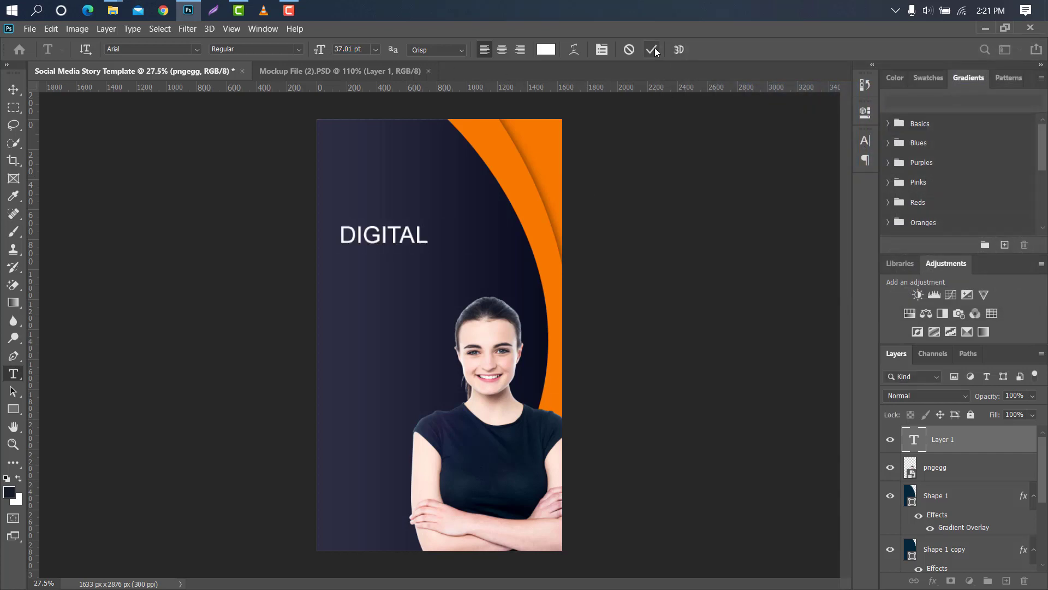
Set the DIGITAL text's font style to Bold
{"action": "left_click", "coordinate": [866, 143]}
{"action": "left_click", "coordinate": [844, 162]}
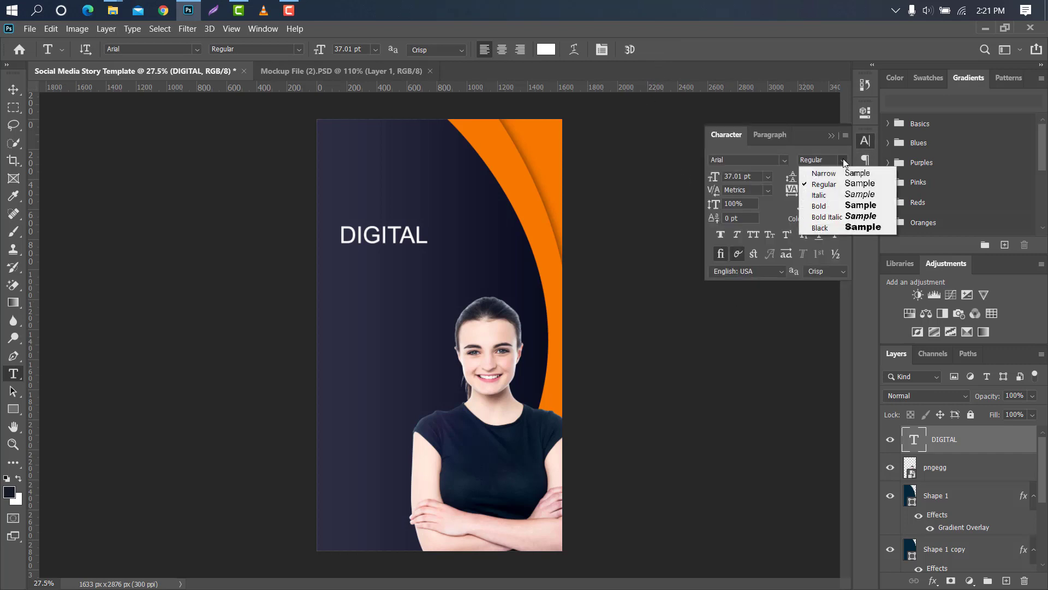
{"action": "left_click", "coordinate": [818, 207]}
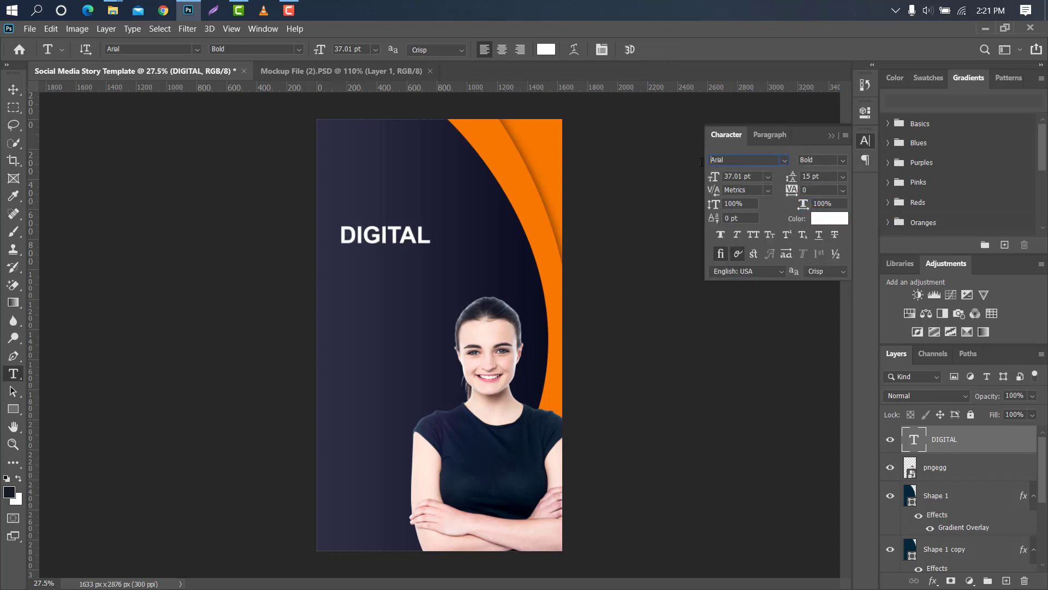
{"action": "left_click", "coordinate": [831, 135]}
Scale the DIGITAL text to about 111.5% and move it slightly higher and further left on the canvas
{"action": "key", "text": "ctrl+t"}
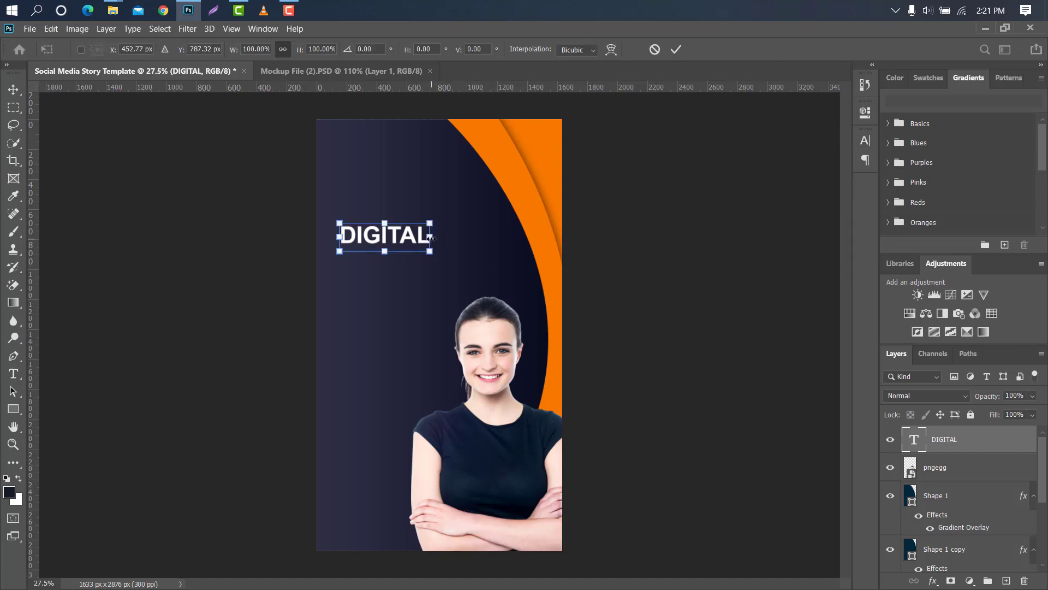
{"action": "left_click_drag", "start_coordinate": [433, 238], "coordinate": [440, 217]}
{"action": "left_click", "coordinate": [677, 49]}
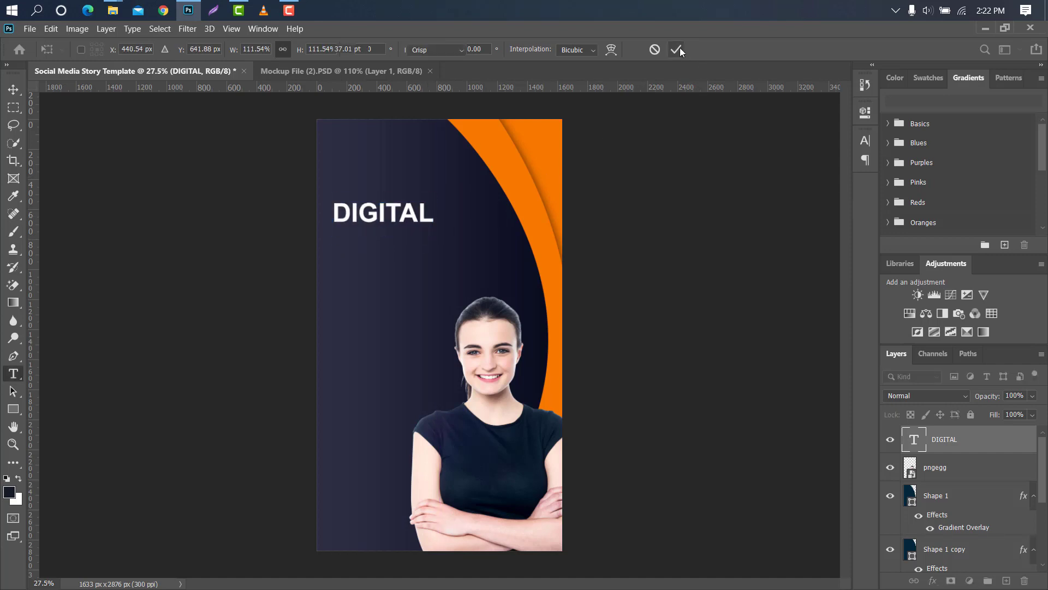
{"action": "key", "text": "shift+Up"}
{"action": "key", "text": "shift+Up"}
{"action": "key", "text": "shift+Up"}
{"action": "key", "text": "shift+Up"}
{"action": "key", "text": "shift+Up"}
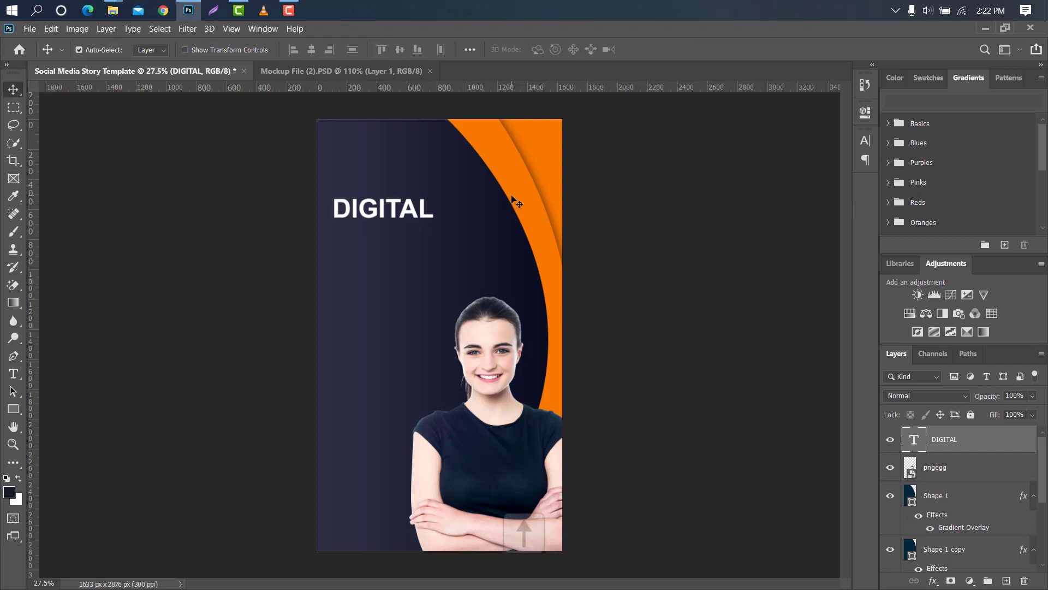
{"action": "key", "text": "shift+Left"}
Duplicate the DIGITAL text layer and place the copy directly beneath the original at a Y position of about 782 px
{"action": "left_click_drag", "start_coordinate": [1007, 439], "coordinate": [1009, 580]}
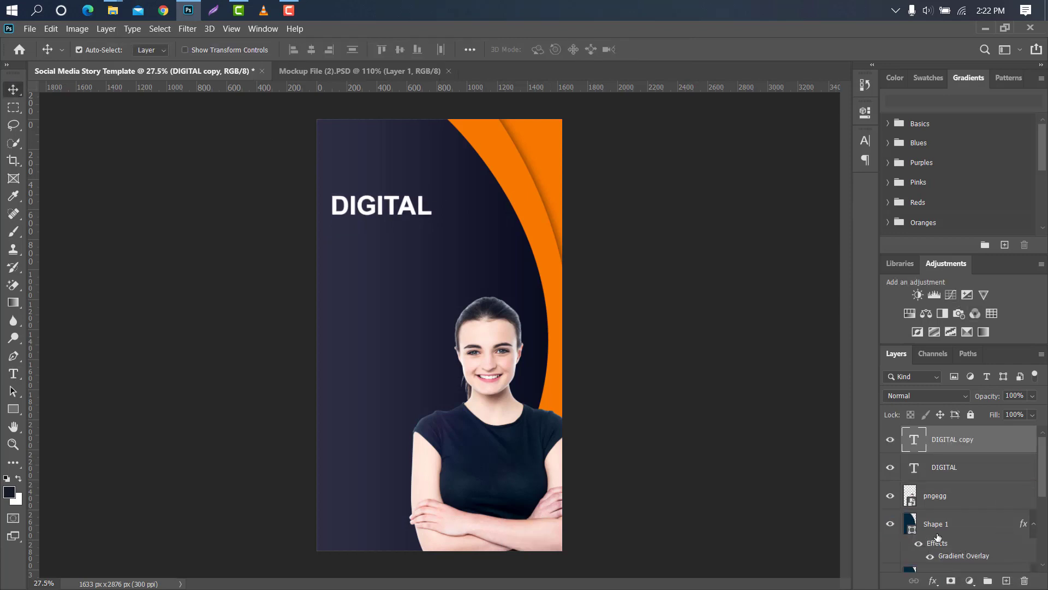
{"action": "key", "text": "ctrl+t"}
{"action": "left_click_drag", "start_coordinate": [392, 207], "coordinate": [394, 234]}
{"action": "left_click", "coordinate": [676, 50]}
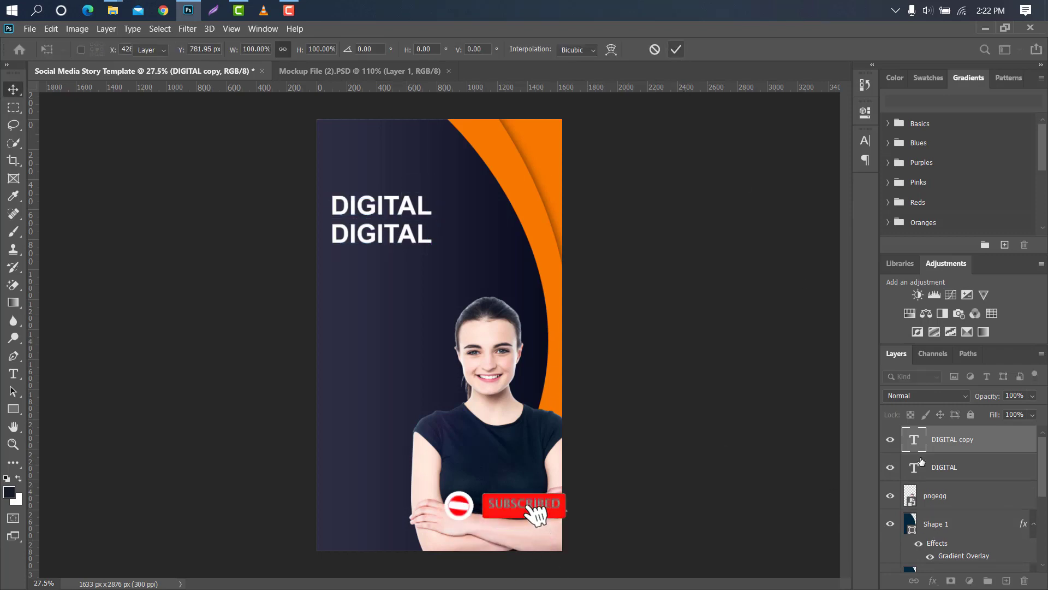
Replace the text of the lower DIGITAL copy with MARKETING
{"action": "double_click", "coordinate": [920, 447]}
{"action": "key", "text": "BackSpace"}
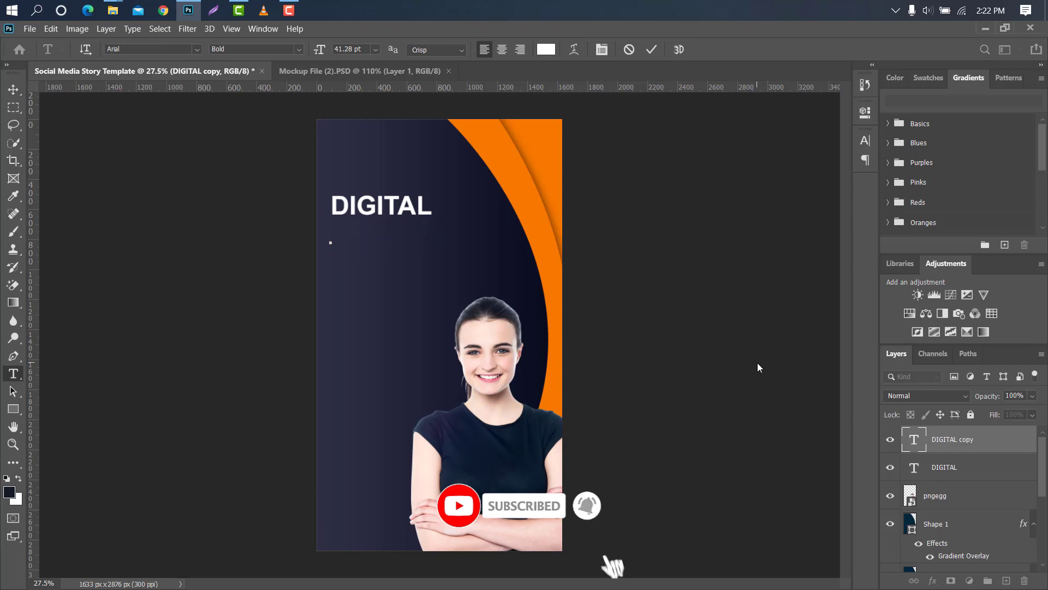
{"action": "type", "text": "MARKETING"}
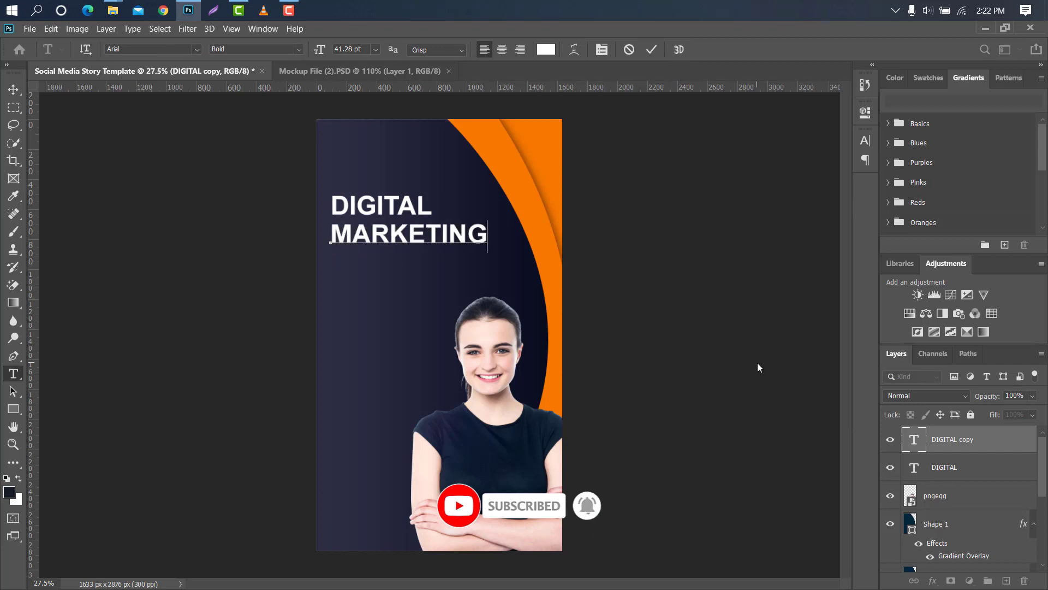
{"action": "left_click", "coordinate": [652, 50]}
{"action": "key", "text": "v"}
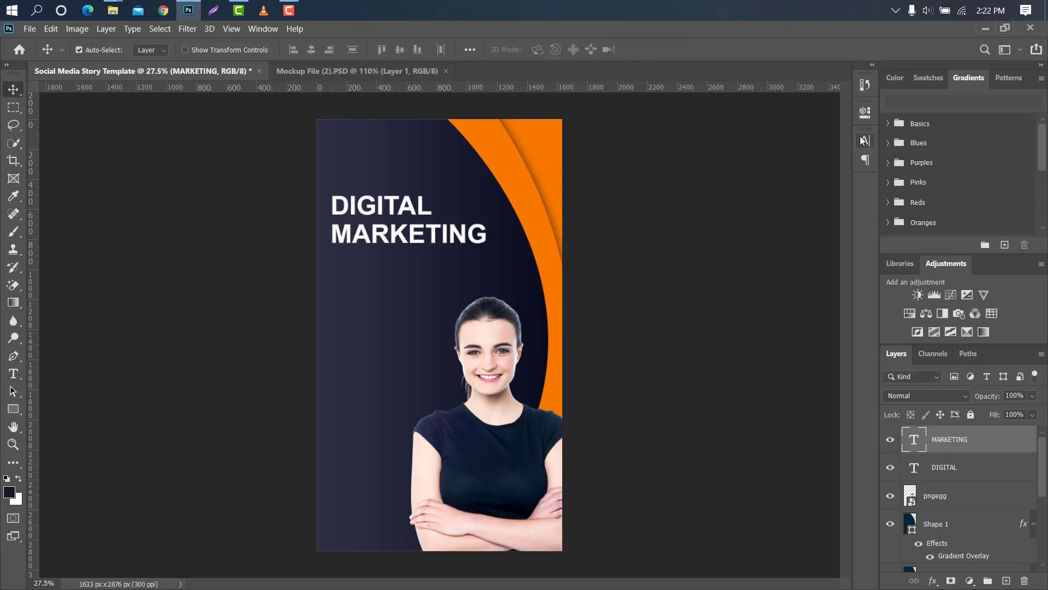
Recolor the MARKETING text with the orange sampled from the canvas background
{"action": "left_click", "coordinate": [860, 140]}
{"action": "left_click", "coordinate": [830, 218]}
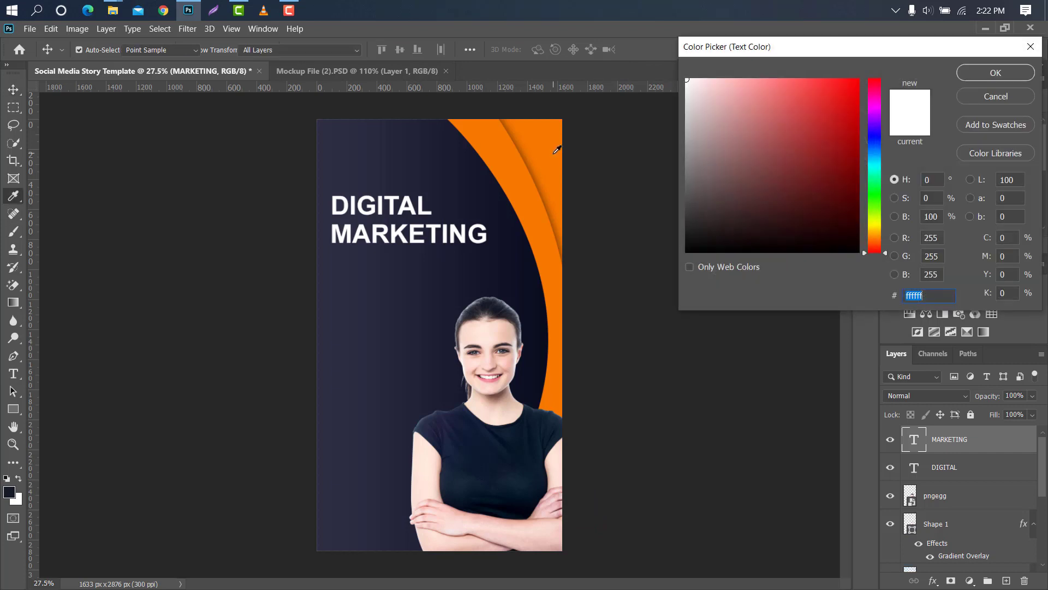
{"action": "left_click", "coordinate": [556, 148]}
{"action": "left_click", "coordinate": [990, 70]}
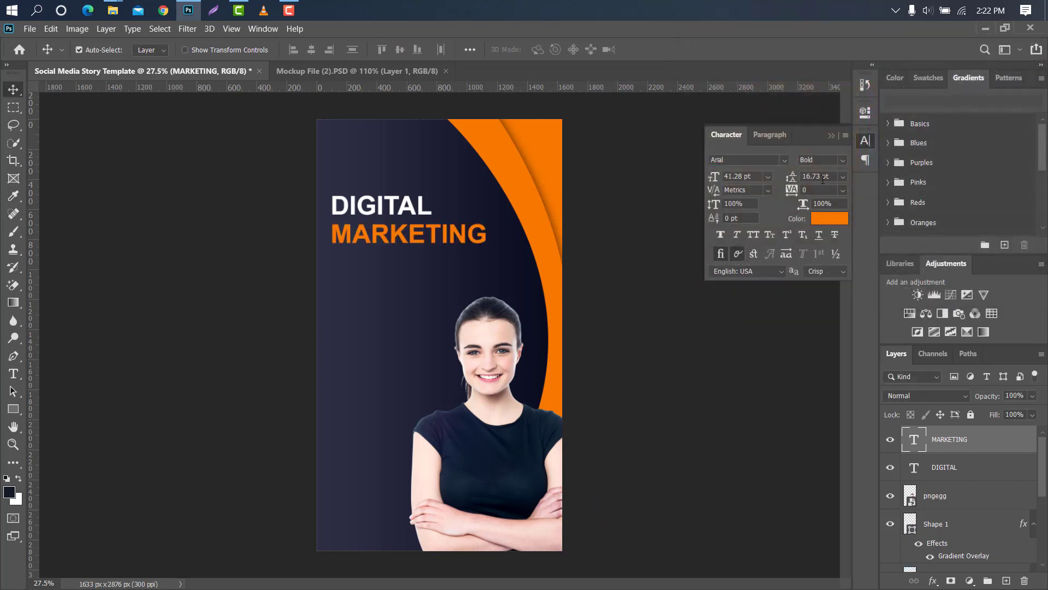
{"action": "left_click", "coordinate": [831, 136]}
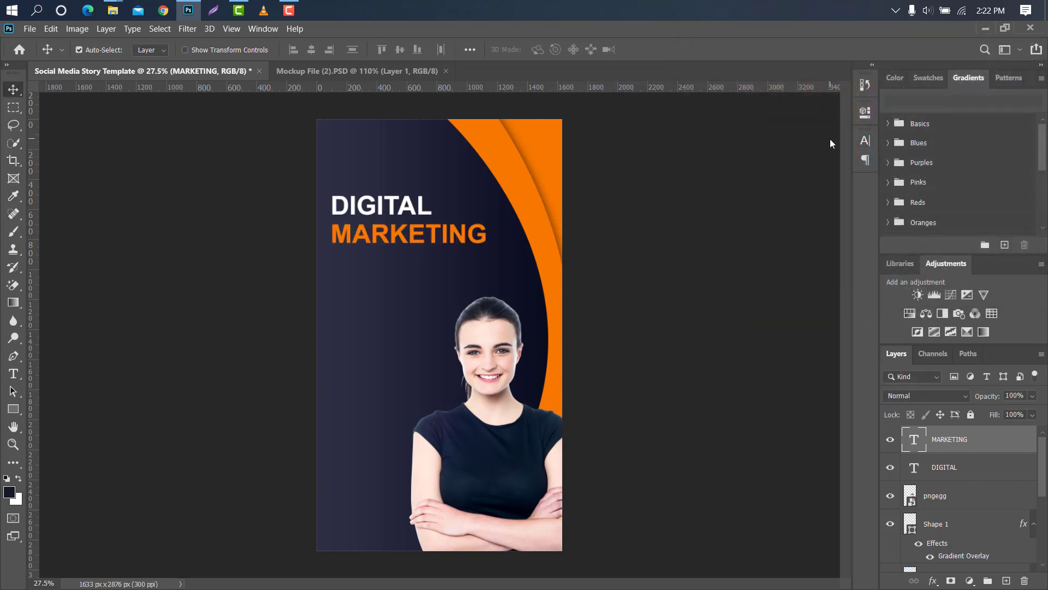
Duplicate the DIGITAL text layer and place the copy beneath MARKETING at a Y position of about 996 px
{"action": "left_click", "coordinate": [426, 210]}
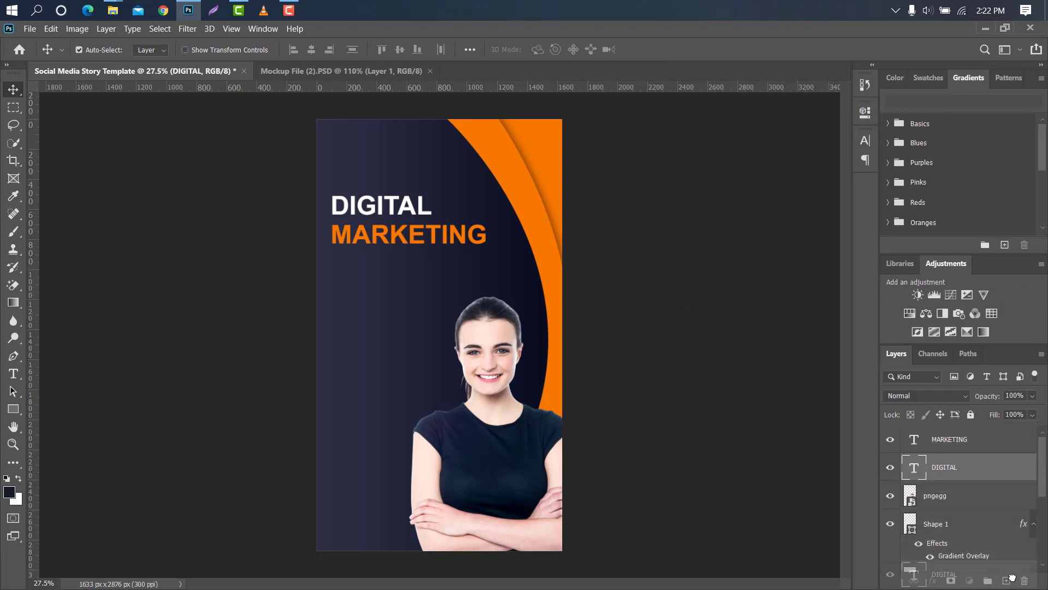
{"action": "left_click_drag", "start_coordinate": [1007, 578], "coordinate": [1007, 577]}
{"action": "key", "text": "ctrl+t"}
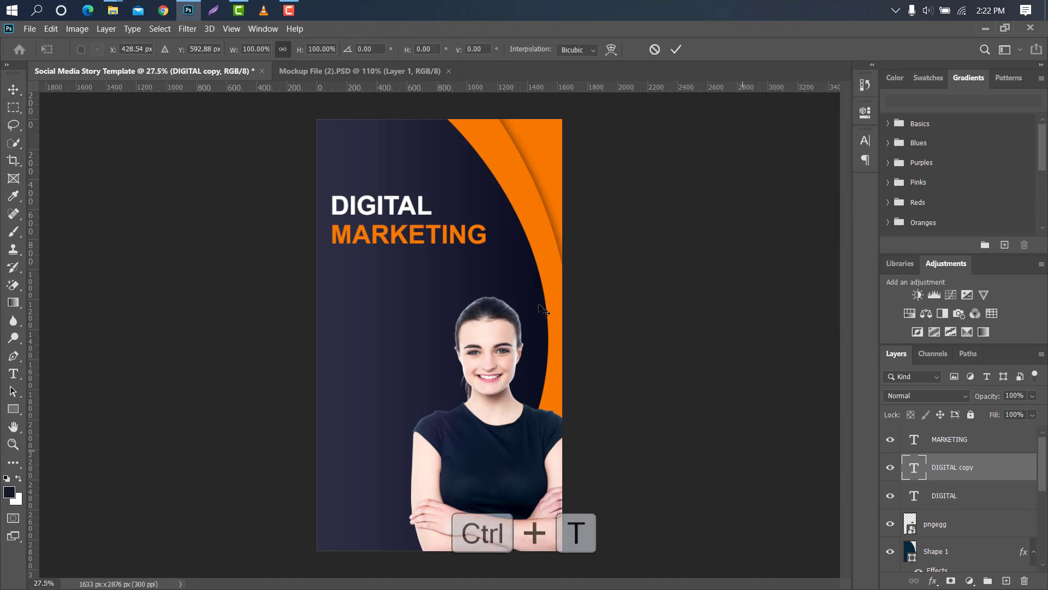
{"action": "left_click_drag", "start_coordinate": [408, 207], "coordinate": [411, 267]}
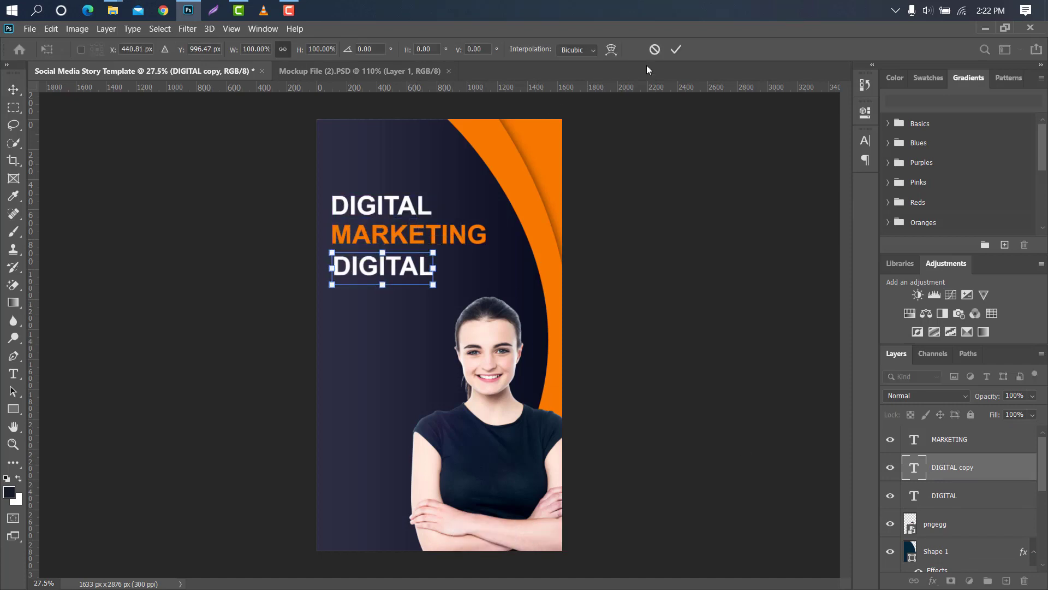
Replace the text of the lowest DIGITAL copy with AGENCY and align it closely under MARKETING
{"action": "double_click", "coordinate": [913, 473]}
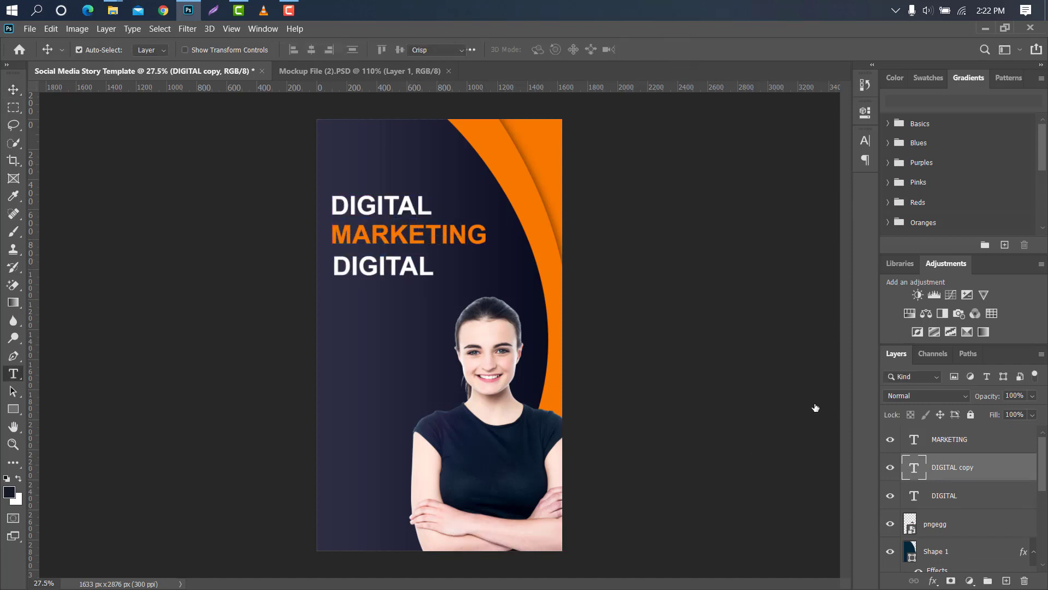
{"action": "key", "text": "BackSpace"}
{"action": "type", "text": "AGENCY"}
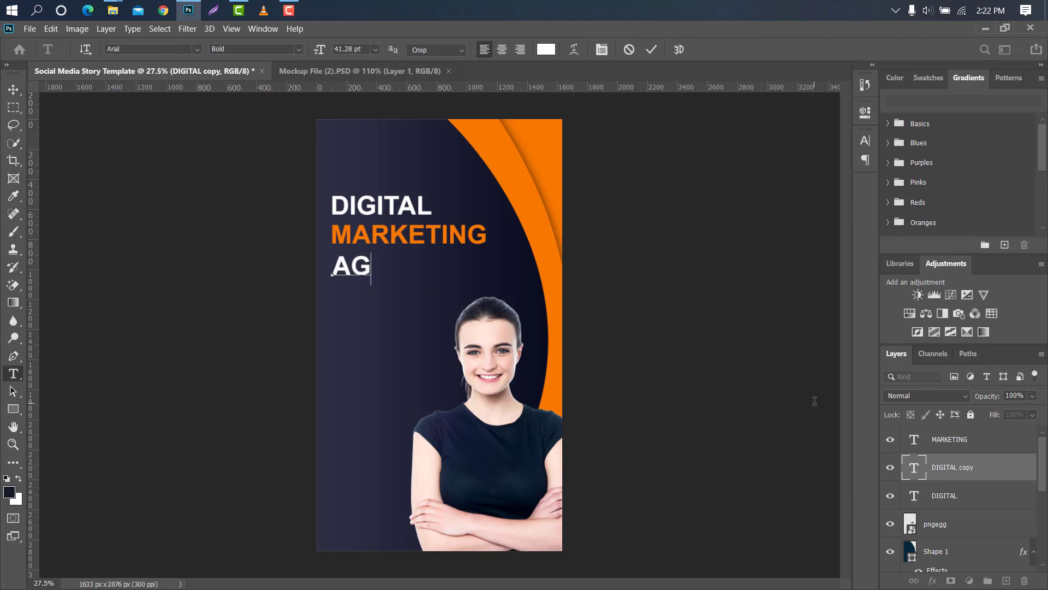
{"action": "left_click", "coordinate": [650, 51]}
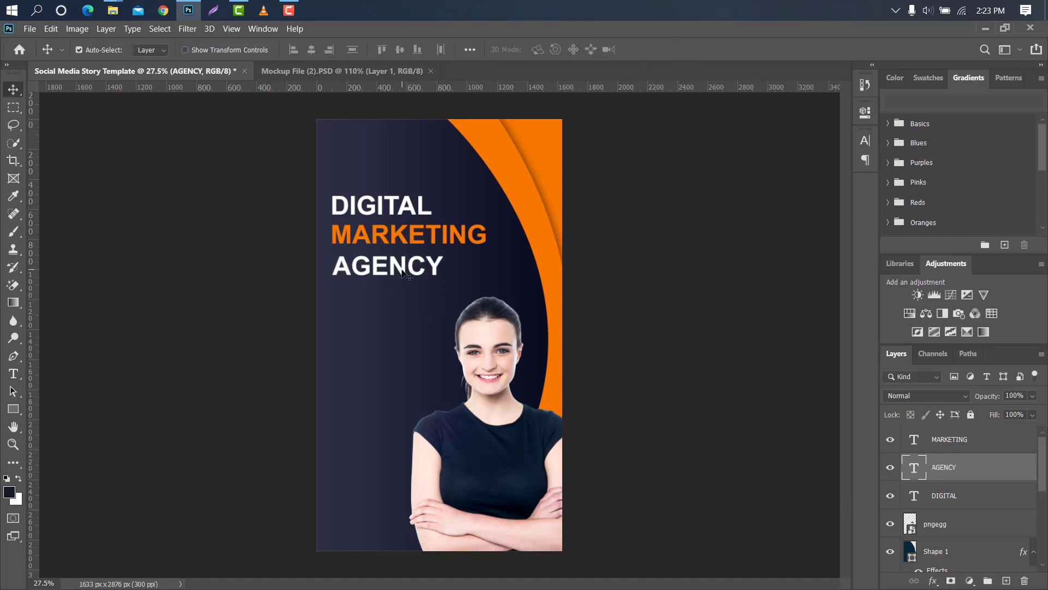
{"action": "left_click_drag", "start_coordinate": [403, 274], "coordinate": [402, 271]}
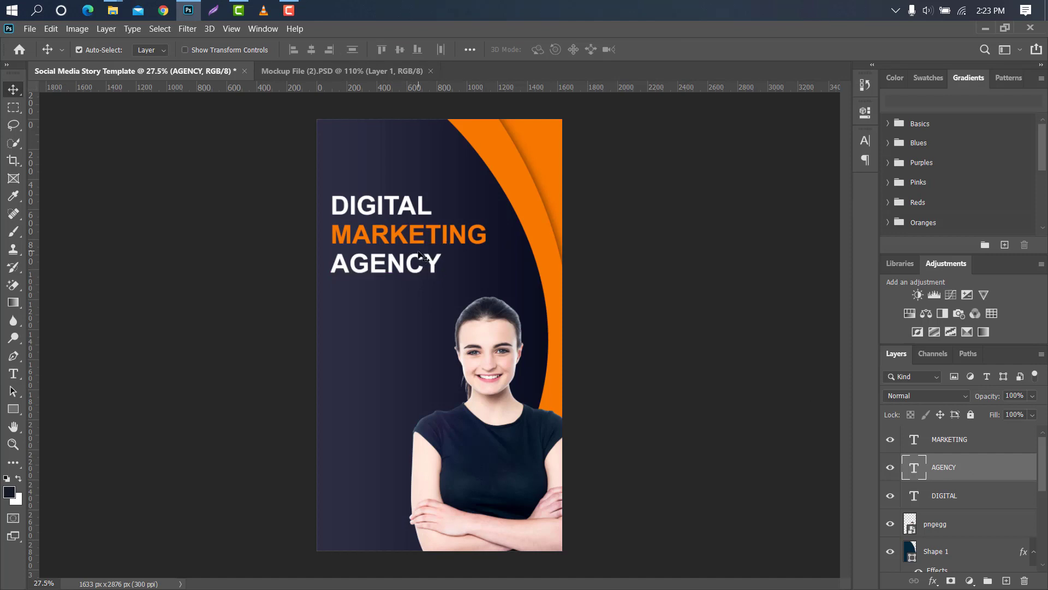
Add a Lorem ipsum paragraph text box below AGENCY, with a font size of 12.01 pt and 19 pt leading
{"action": "left_click_drag", "start_coordinate": [13, 374], "coordinate": [50, 373]}
{"action": "left_click_drag", "start_coordinate": [333, 291], "coordinate": [584, 289]}
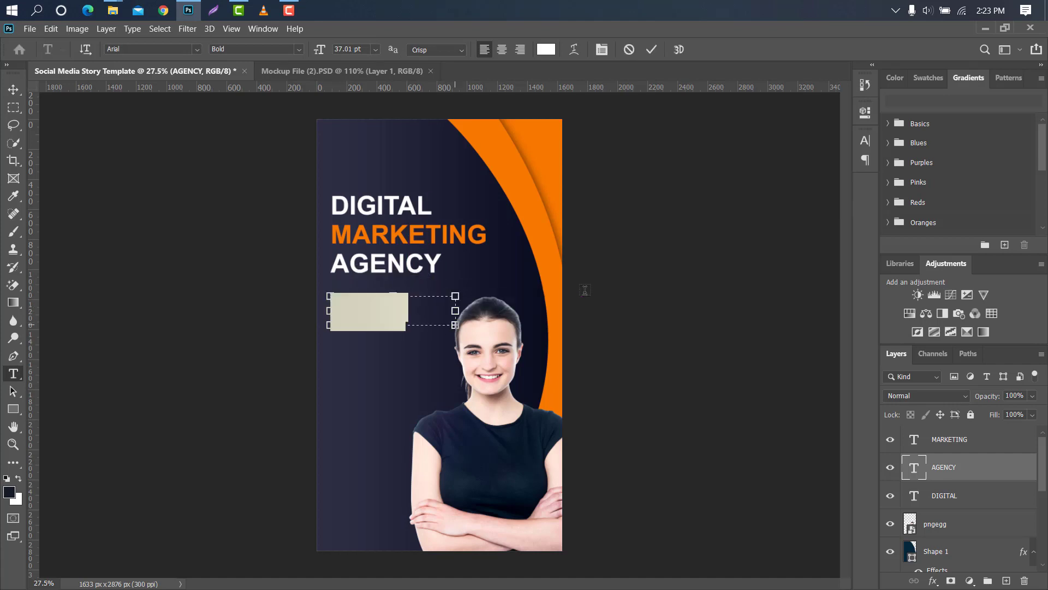
{"action": "left_click", "coordinate": [866, 141]}
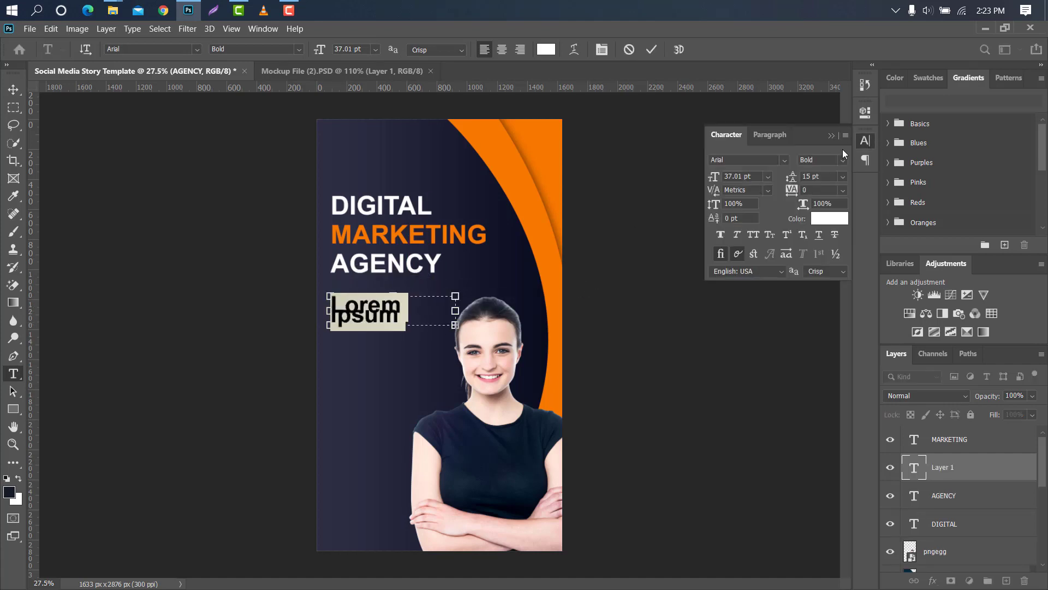
{"action": "left_click_drag", "start_coordinate": [794, 181], "coordinate": [805, 177]}
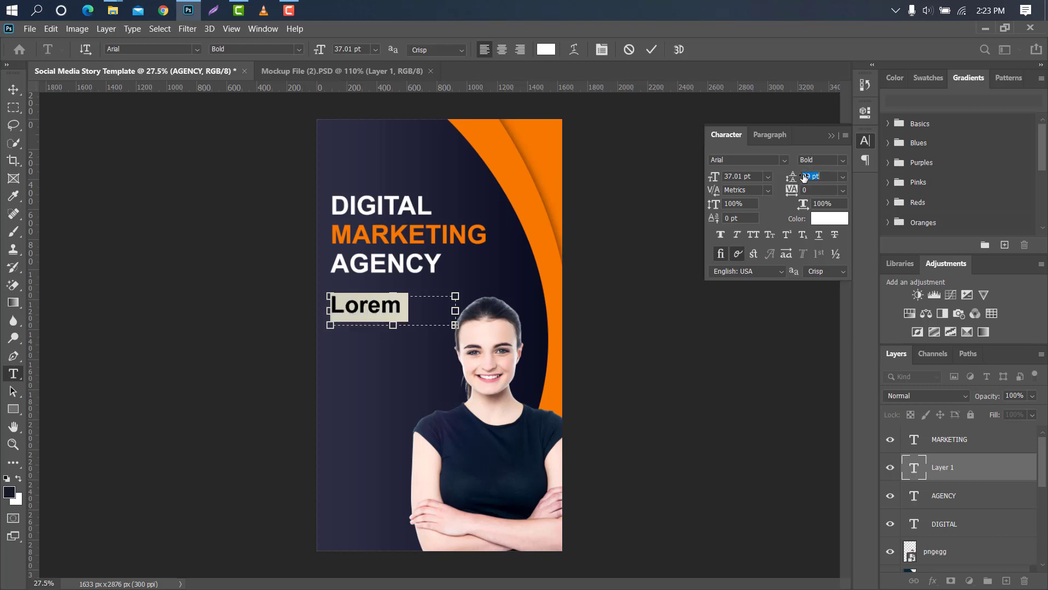
{"action": "left_click_drag", "start_coordinate": [711, 177], "coordinate": [696, 184]}
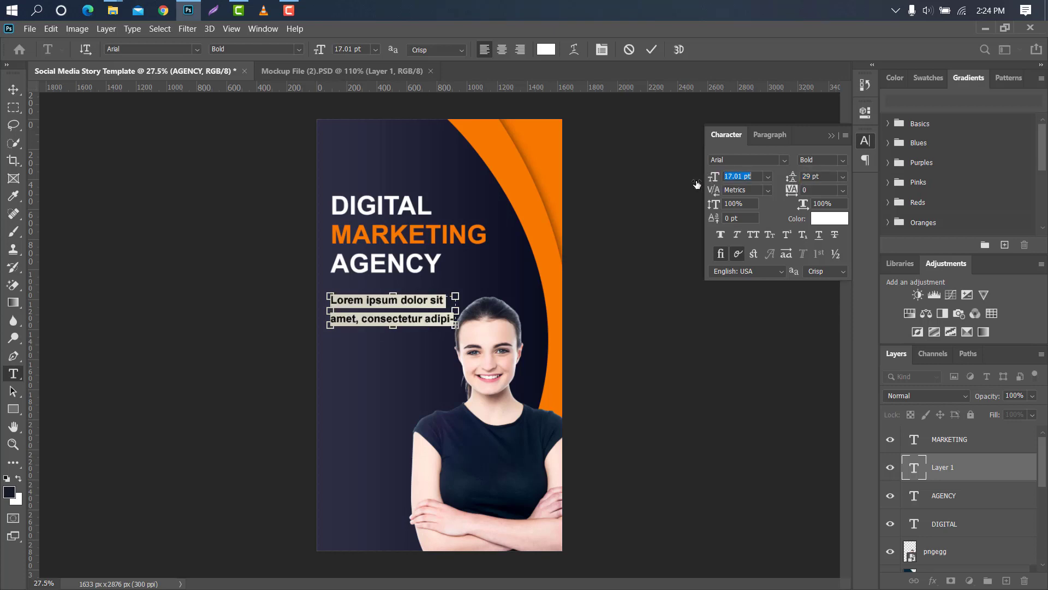
{"action": "left_click_drag", "start_coordinate": [798, 183], "coordinate": [712, 185]}
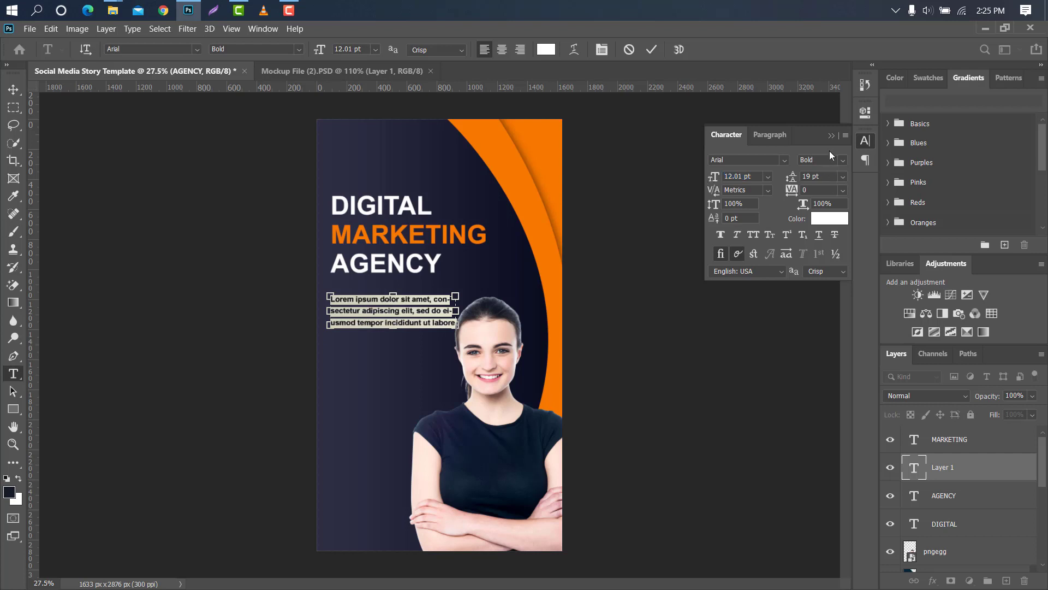
{"action": "left_click", "coordinate": [832, 136]}
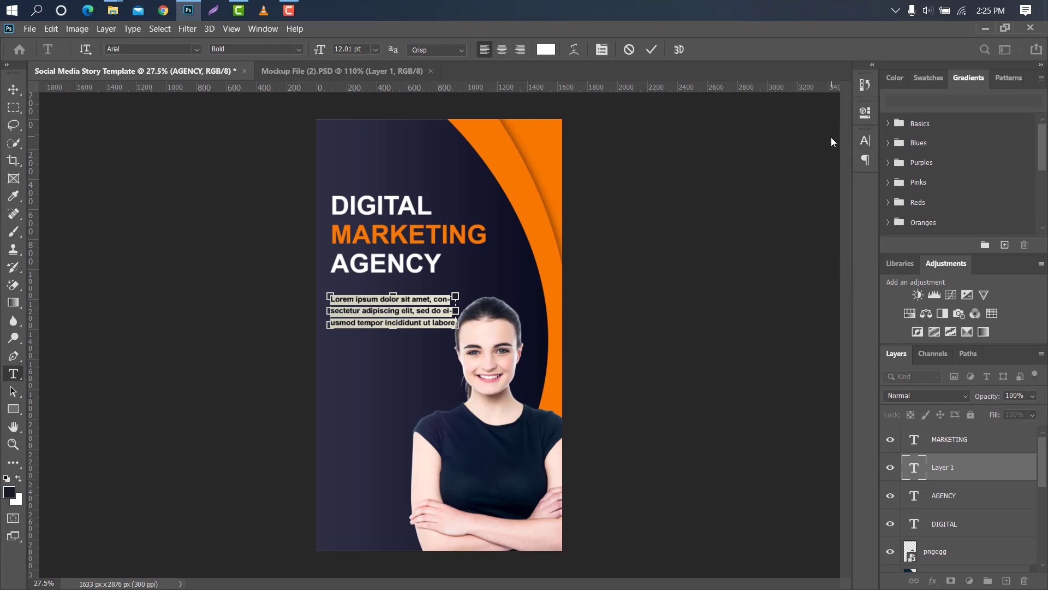
{"action": "left_click", "coordinate": [651, 50]}
Move the Lorem ipsum paragraph slightly higher, to a Y position of about 1267 px
{"action": "key", "text": "ctrl+t"}
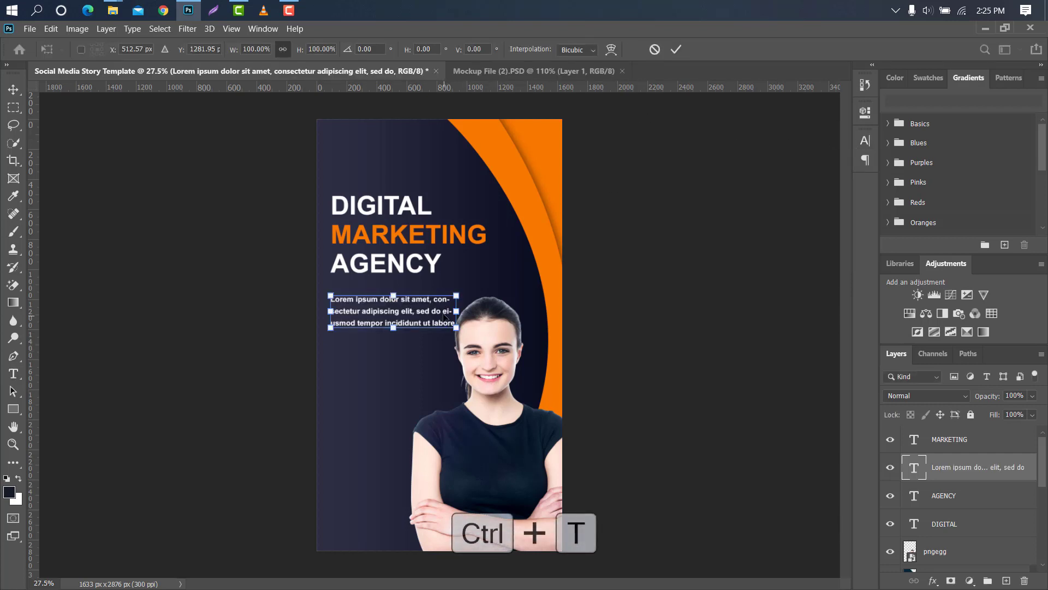
{"action": "left_click_drag", "start_coordinate": [442, 311], "coordinate": [443, 309]}
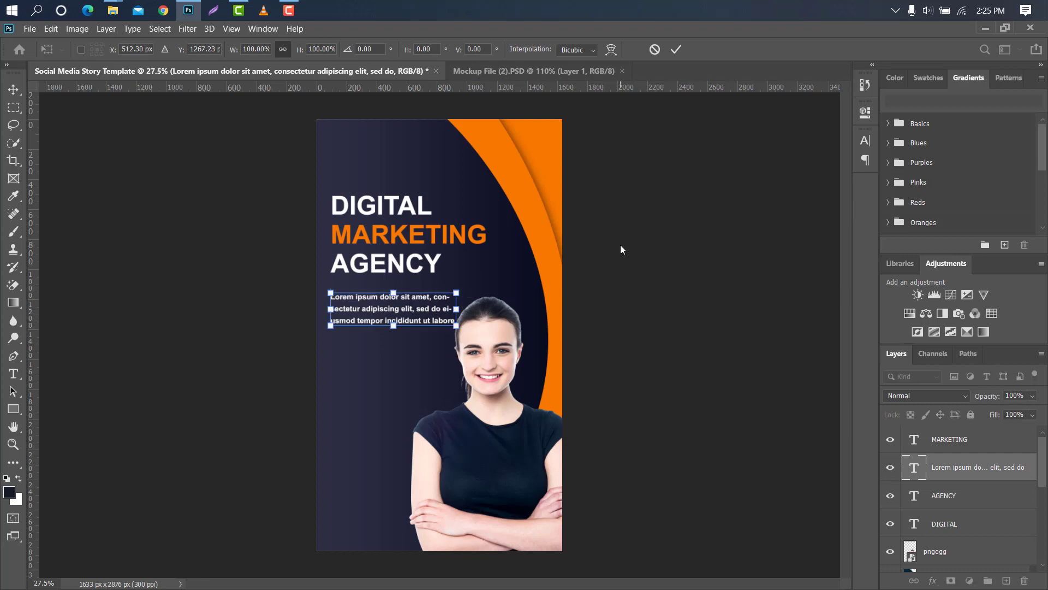
{"action": "left_click", "coordinate": [677, 49]}
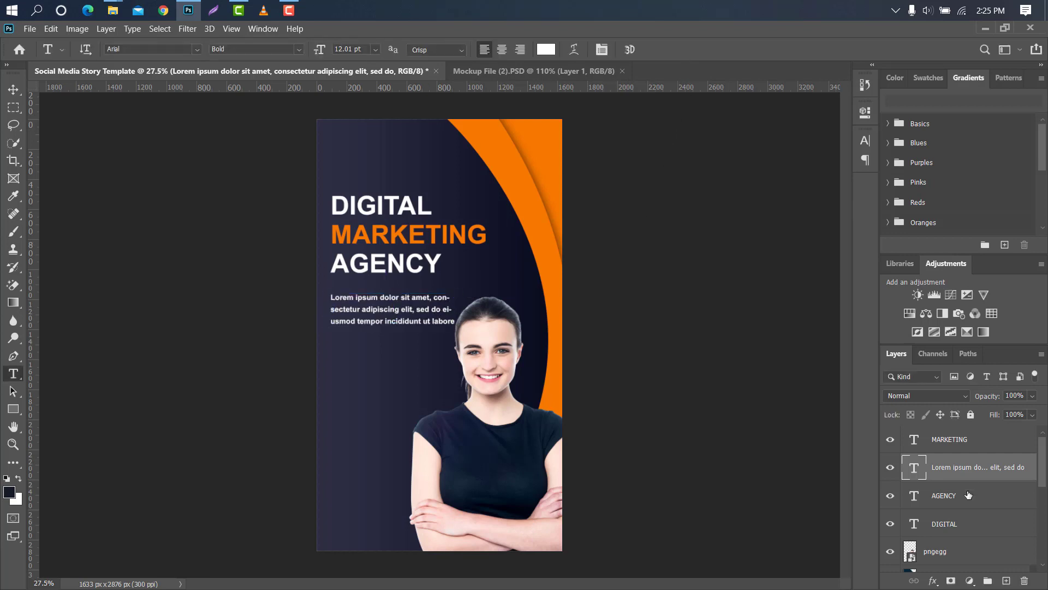
Shift the woman's photo horizontally away from the paragraph text to an X position of about 795 px
{"action": "left_click", "coordinate": [958, 557]}
{"action": "key", "text": "ctrl+t"}
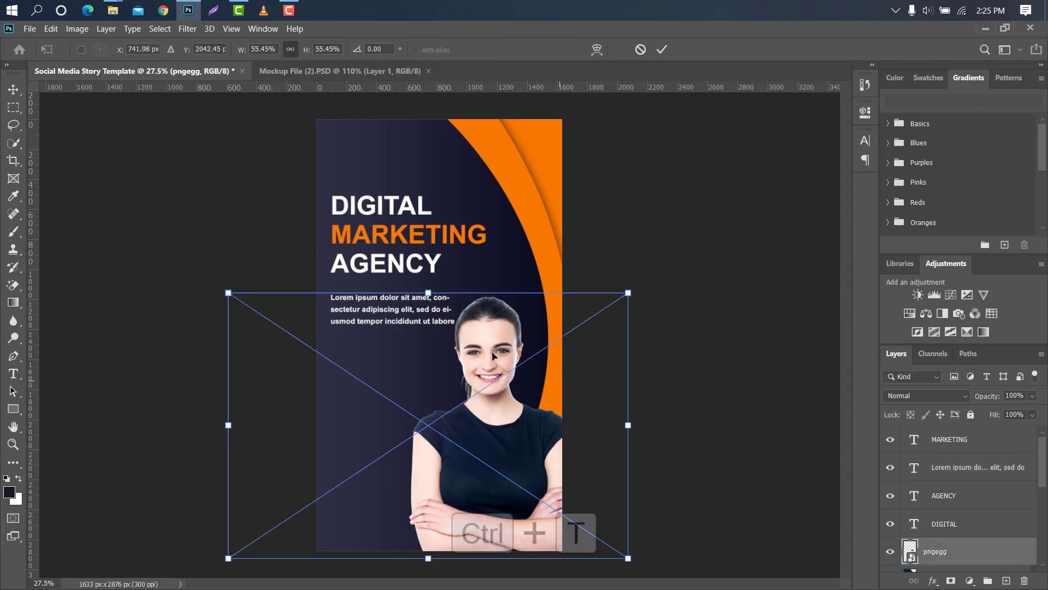
{"action": "left_click_drag", "start_coordinate": [493, 356], "coordinate": [501, 356]}
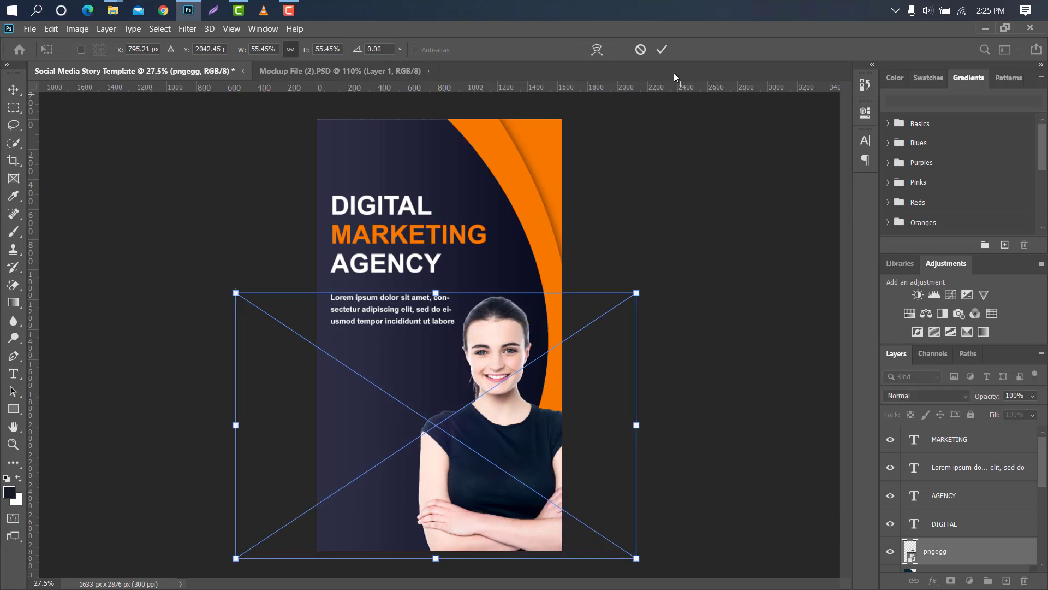
{"action": "left_click", "coordinate": [661, 50]}
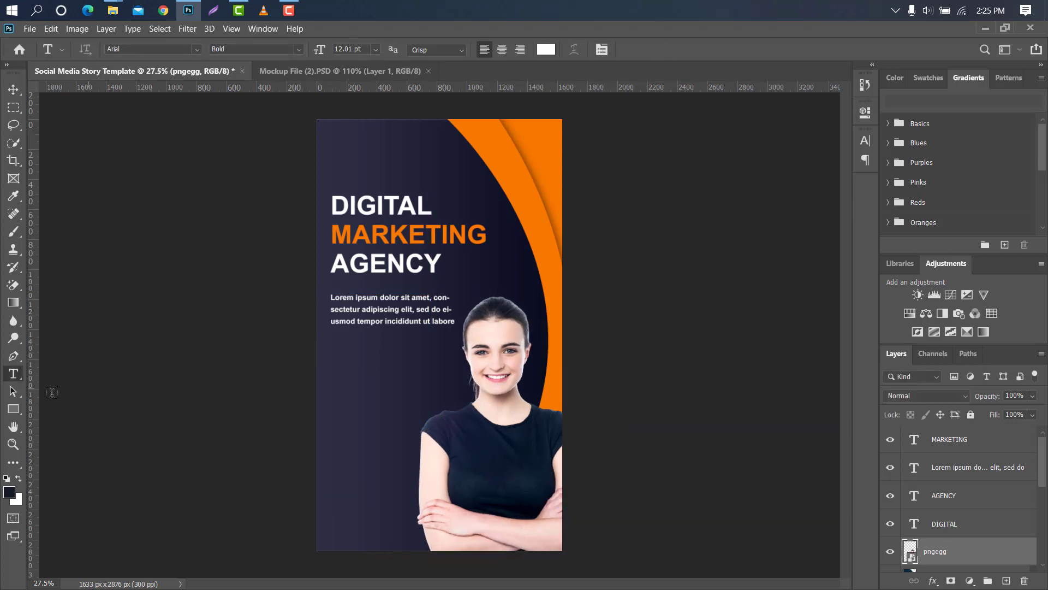
Draw a rectangle about 552 by 137 px below the paragraph and round all its corners to 68.5 px
{"action": "left_click", "coordinate": [13, 409]}
{"action": "right_click", "coordinate": [13, 409]}
{"action": "left_click", "coordinate": [57, 407]}
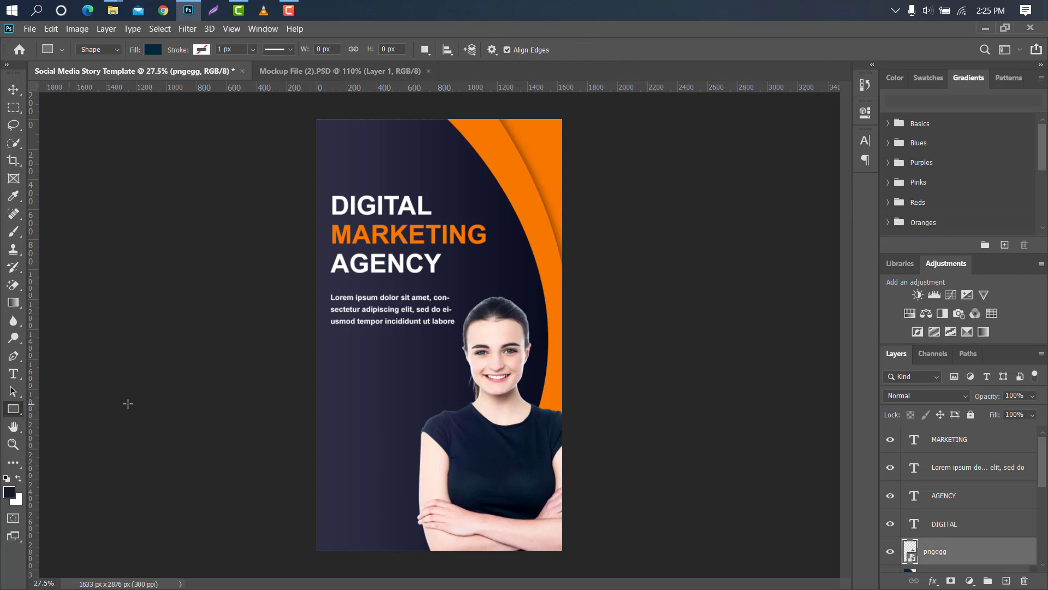
{"action": "left_click_drag", "start_coordinate": [331, 361], "coordinate": [414, 381]}
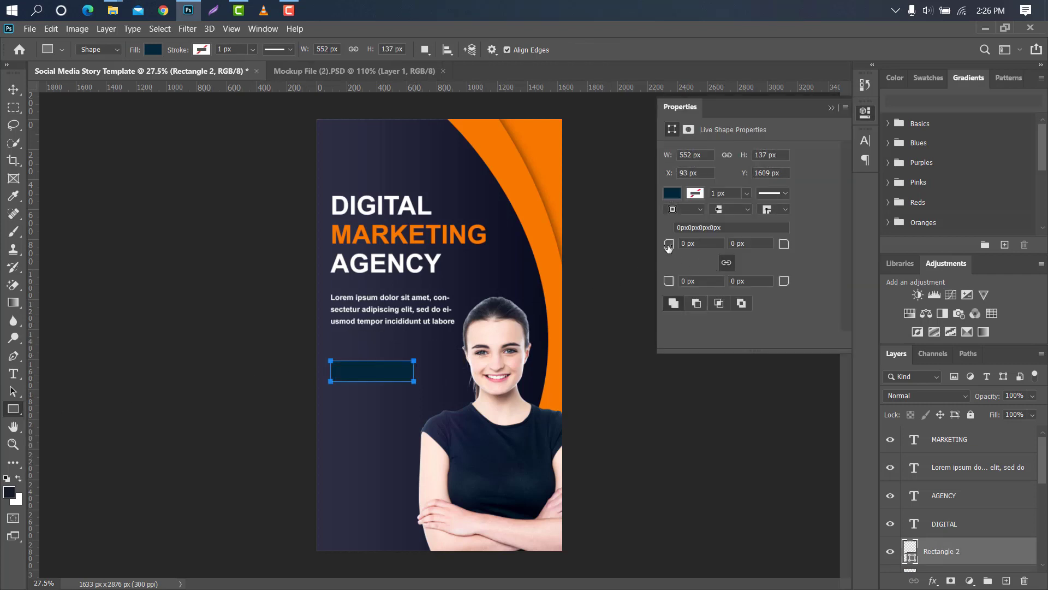
{"action": "left_click_drag", "start_coordinate": [668, 247], "coordinate": [763, 241]}
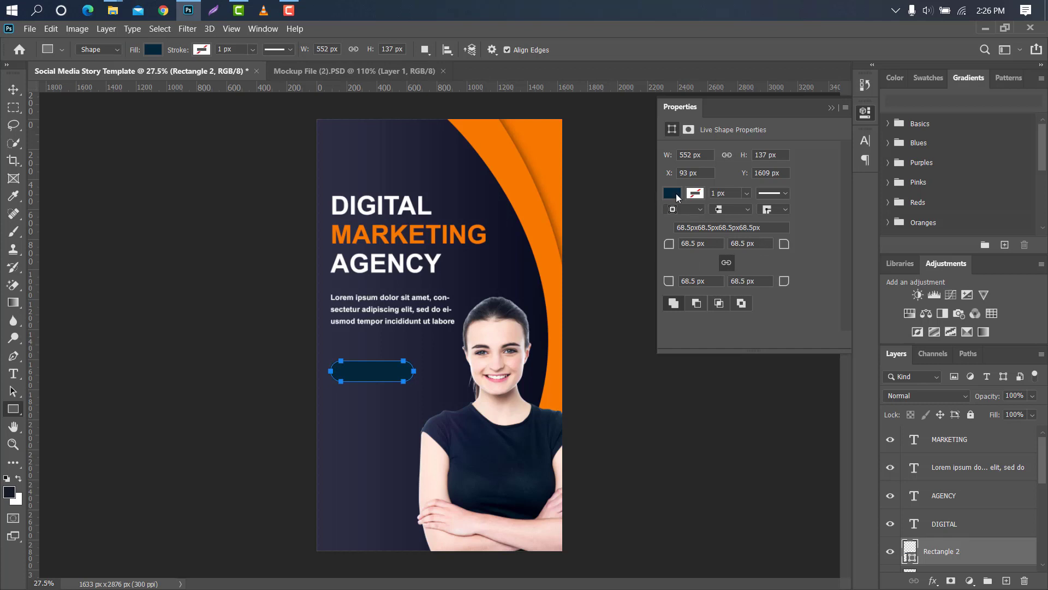
Fill the rounded rectangle below the paragraph with the recently used orange
{"action": "left_click", "coordinate": [673, 194]}
{"action": "left_click", "coordinate": [675, 265]}
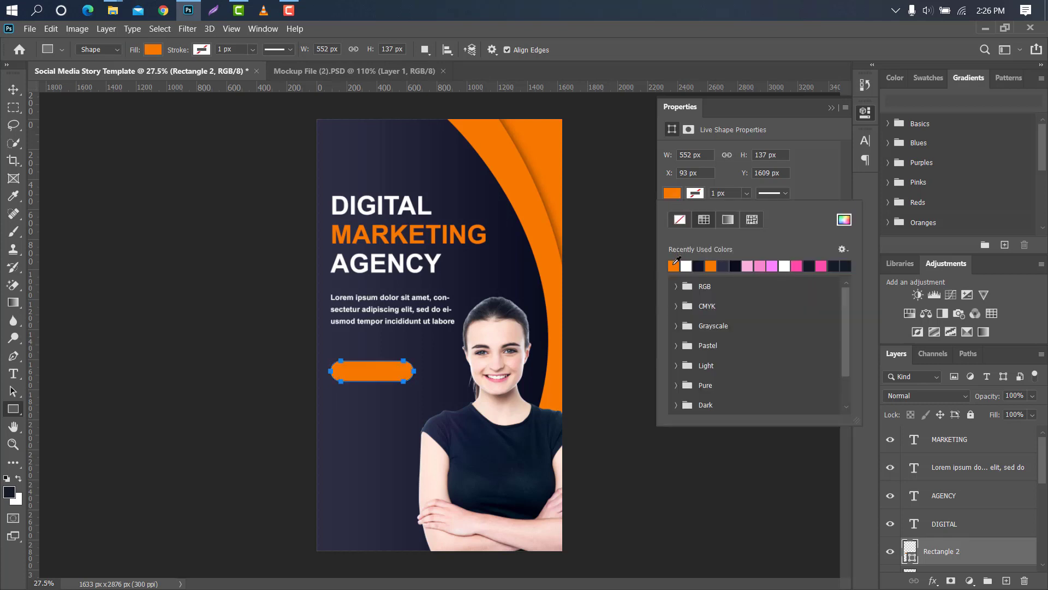
{"action": "left_click", "coordinate": [832, 107]}
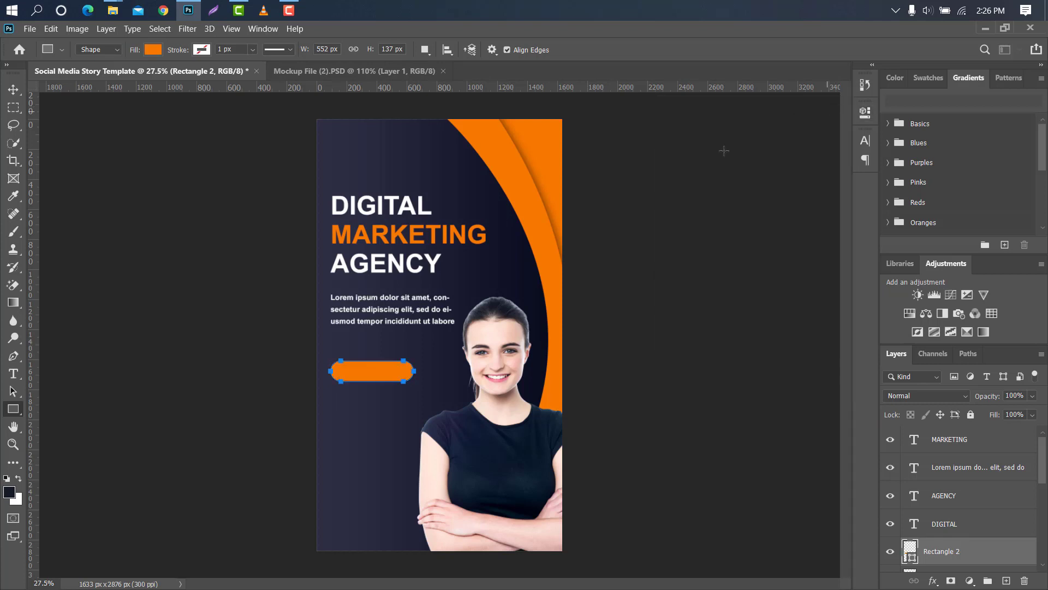
{"action": "left_click", "coordinate": [13, 89]}
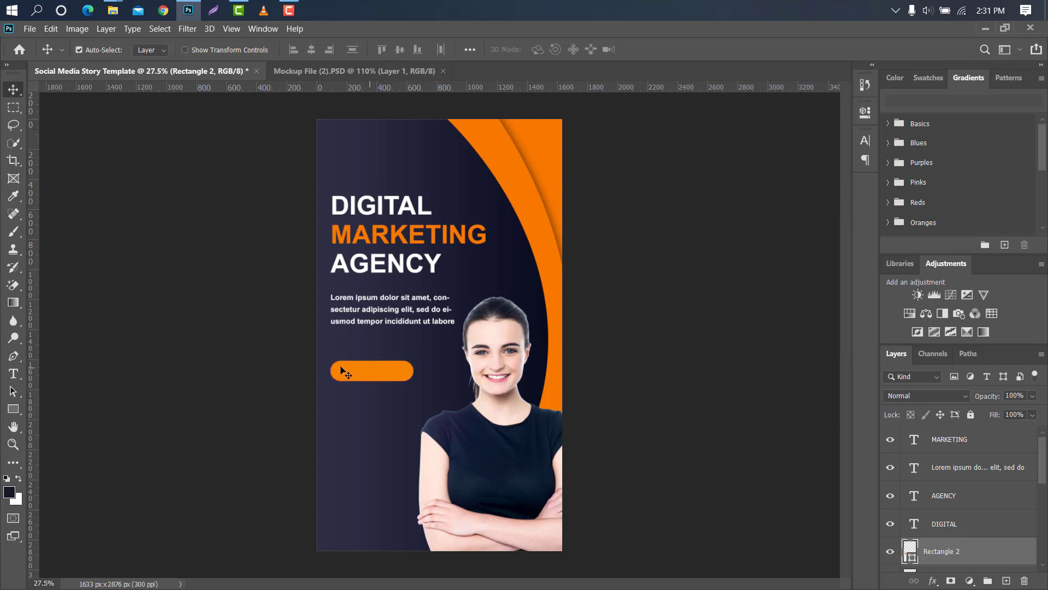
Draw a circle about 120 px in diameter below the orange pill and fill it with the recently used dark navy
{"action": "left_click_drag", "start_coordinate": [8, 410], "coordinate": [54, 434]}
{"action": "left_click_drag", "start_coordinate": [329, 405], "coordinate": [350, 426]}
{"action": "left_click", "coordinate": [672, 216]}
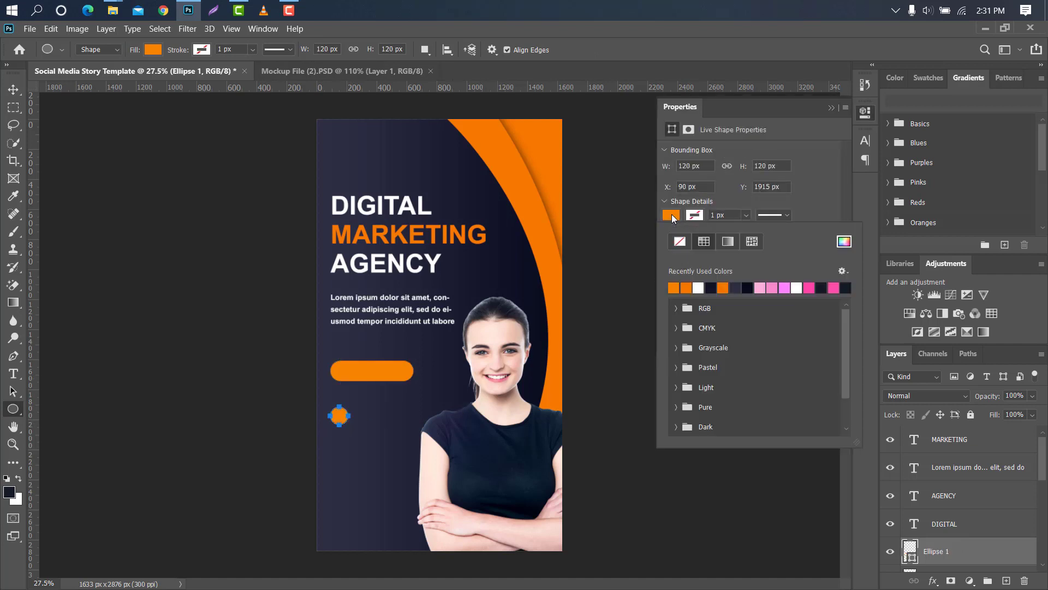
{"action": "left_click", "coordinate": [710, 287]}
{"action": "left_click", "coordinate": [831, 108]}
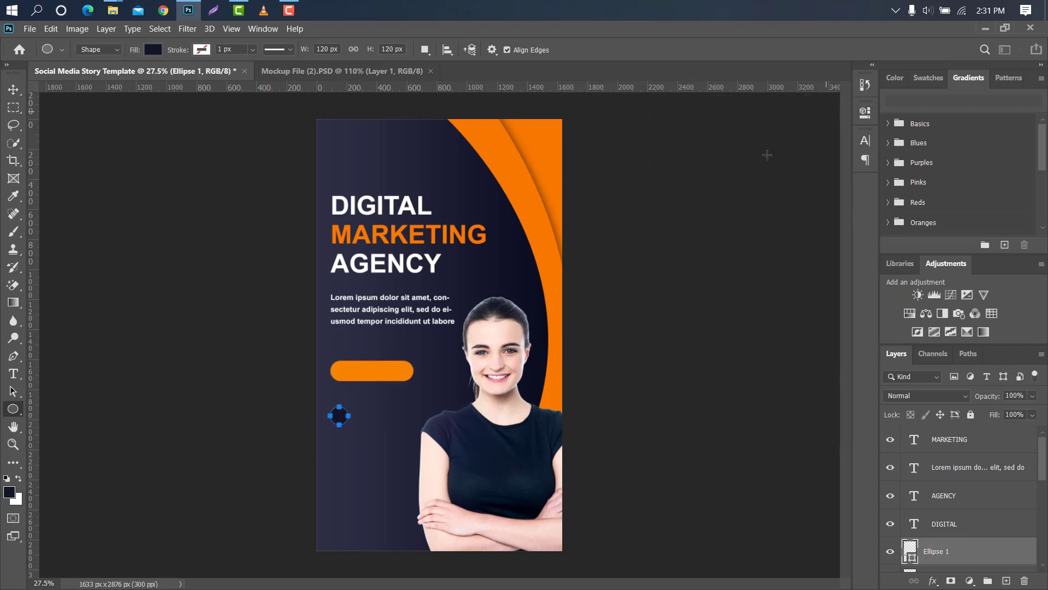
Scale the navy circle to about 95.98% and position it inside the left end of the orange pill
{"action": "key", "text": "v"}
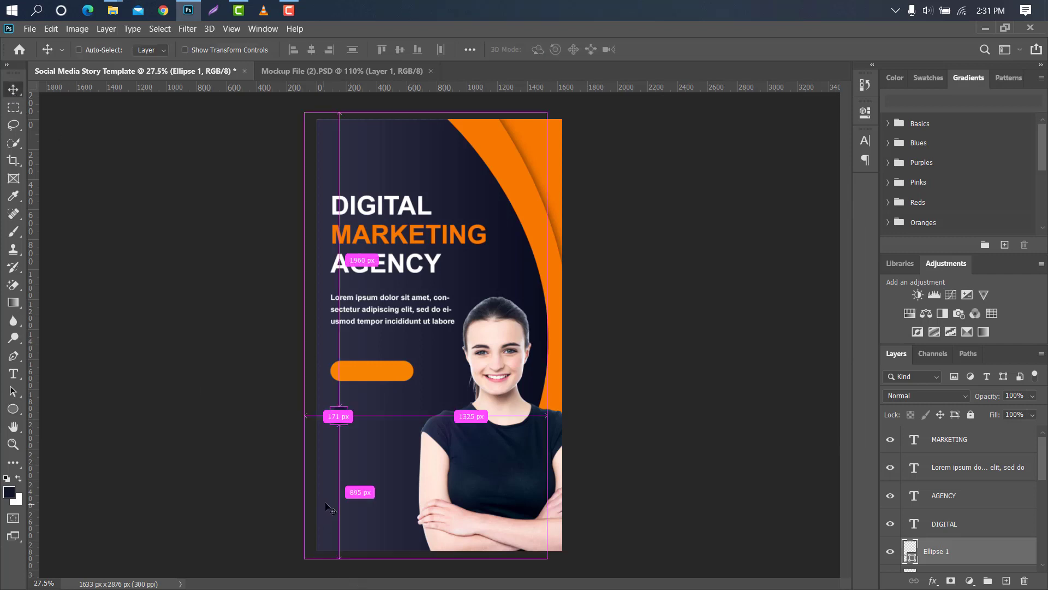
{"action": "key", "text": "ctrl+t"}
{"action": "scroll", "coordinate": [354, 402], "scroll_direction": "up", "scroll_amount": 14}
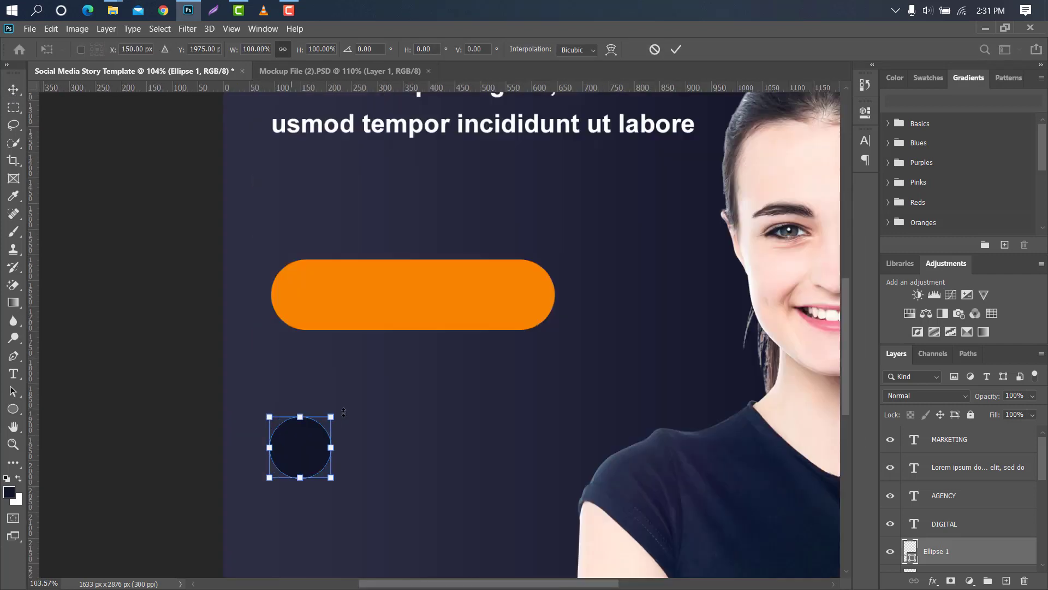
{"action": "left_click_drag", "start_coordinate": [297, 440], "coordinate": [298, 300]}
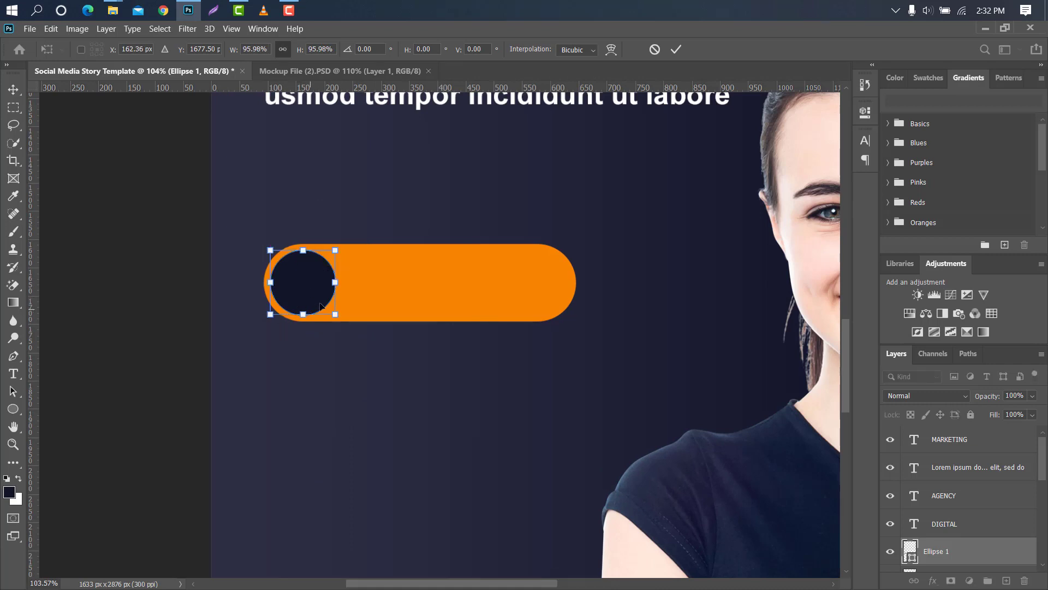
{"action": "left_click", "coordinate": [676, 49]}
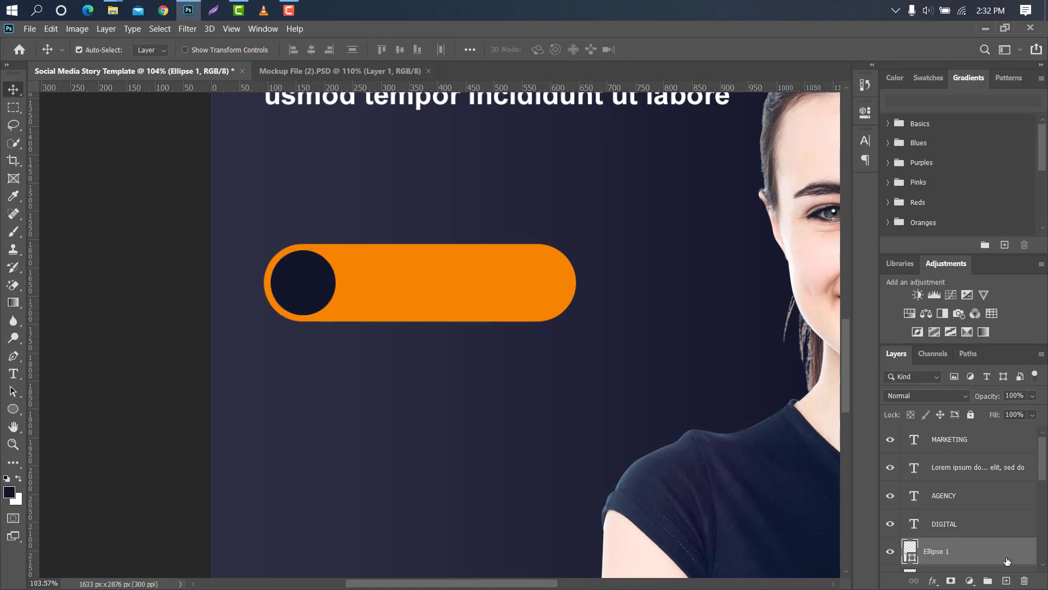
Apply a reversed linear navy Gradient Overlay to the circle and increase the gradient's scale
{"action": "double_click", "coordinate": [1007, 561]}
{"action": "left_click", "coordinate": [599, 244]}
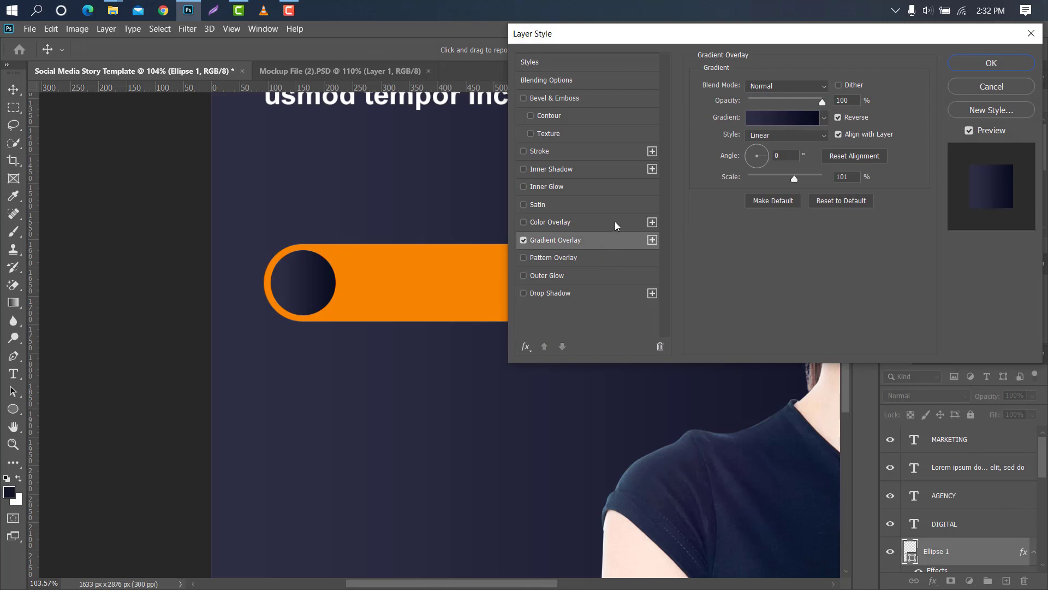
{"action": "left_click_drag", "start_coordinate": [795, 177], "coordinate": [823, 178]}
{"action": "left_click", "coordinate": [983, 63]}
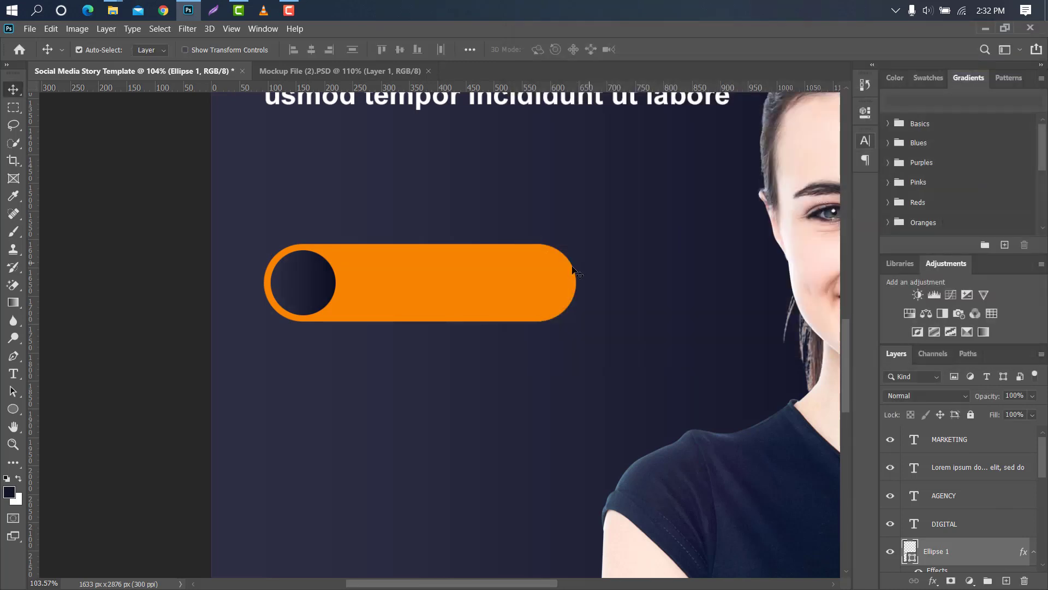
Draw a navy square about 69 by 69 px below the left end of the orange pill
{"action": "right_click", "coordinate": [14, 410]}
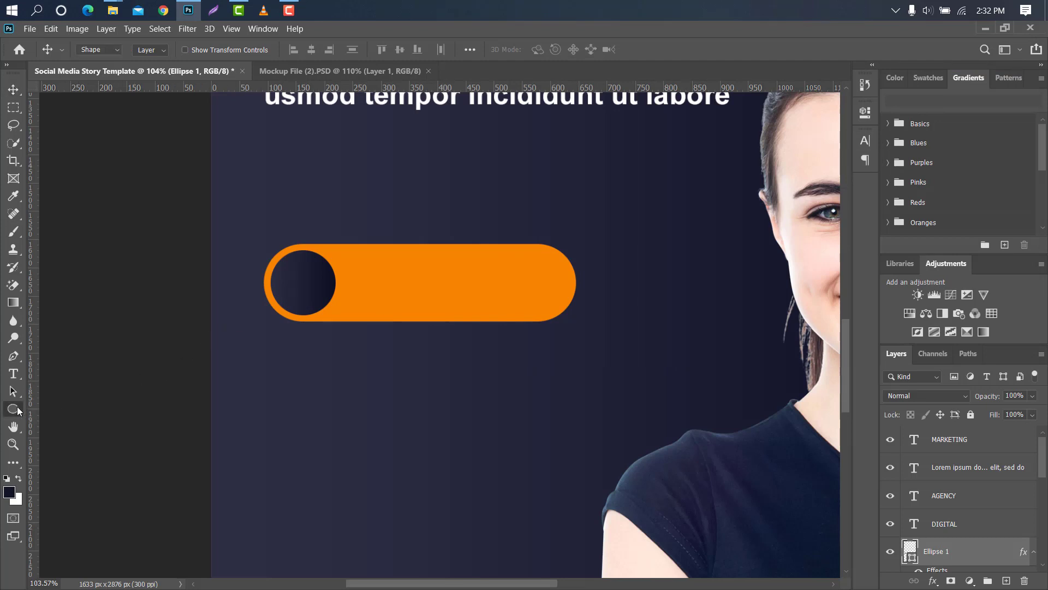
{"action": "left_click", "coordinate": [71, 407]}
{"action": "left_click_drag", "start_coordinate": [271, 382], "coordinate": [311, 420]}
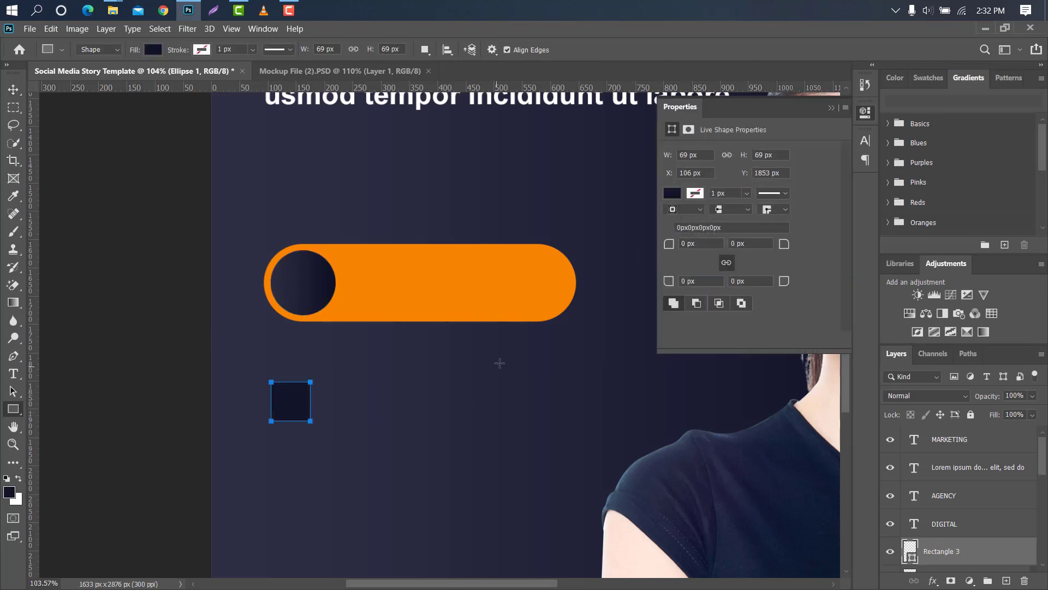
Fill the navy square below the orange pill with the recently used white
{"action": "left_click", "coordinate": [673, 194]}
{"action": "left_click", "coordinate": [723, 266]}
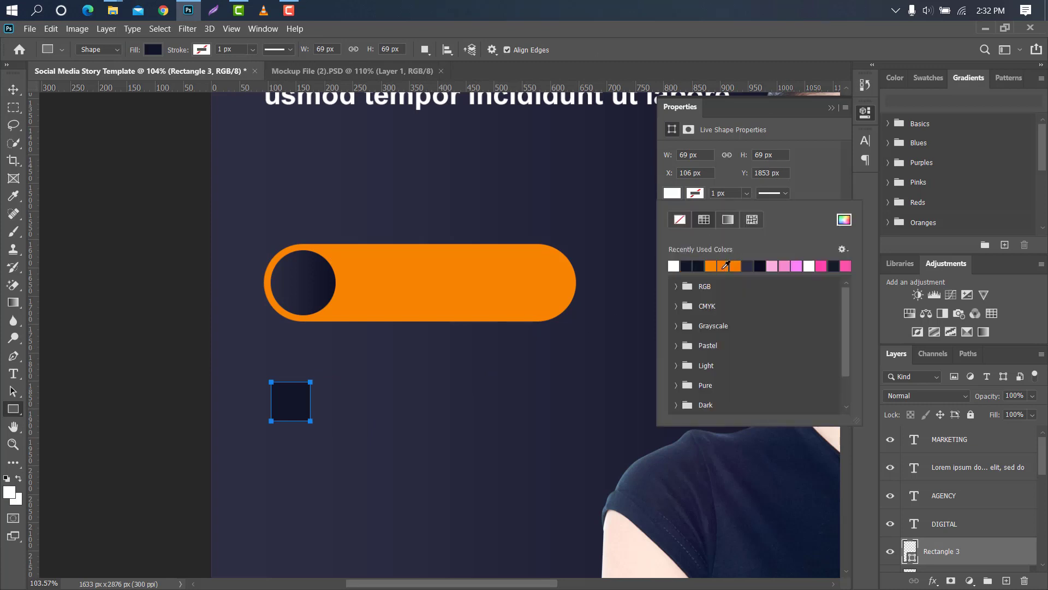
{"action": "left_click", "coordinate": [830, 107]}
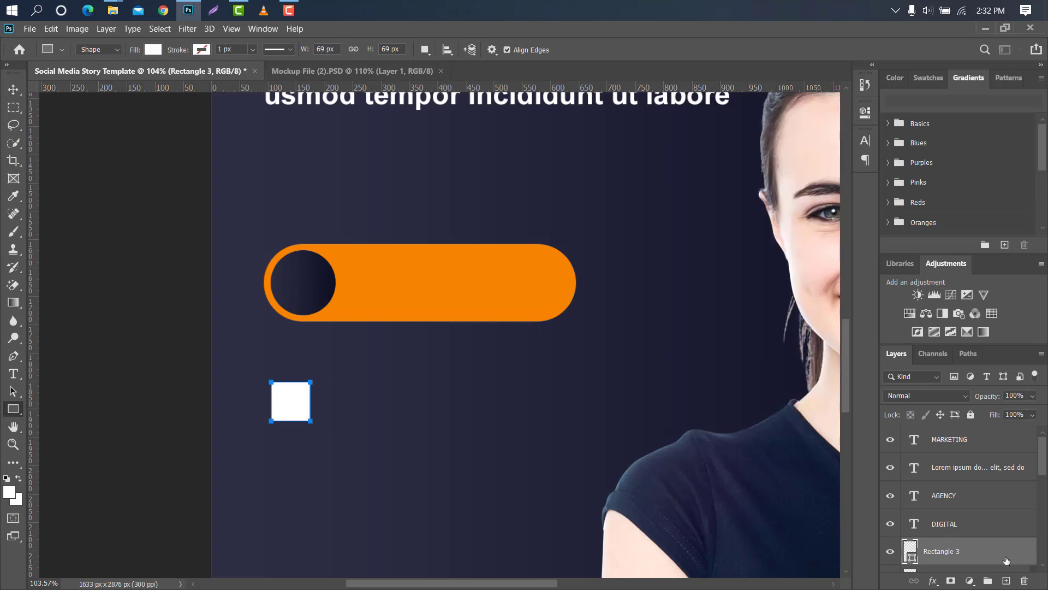
Duplicate the white square's layer and fill the copy with red
{"action": "left_click_drag", "start_coordinate": [1006, 560], "coordinate": [1007, 579]}
{"action": "double_click", "coordinate": [910, 552]}
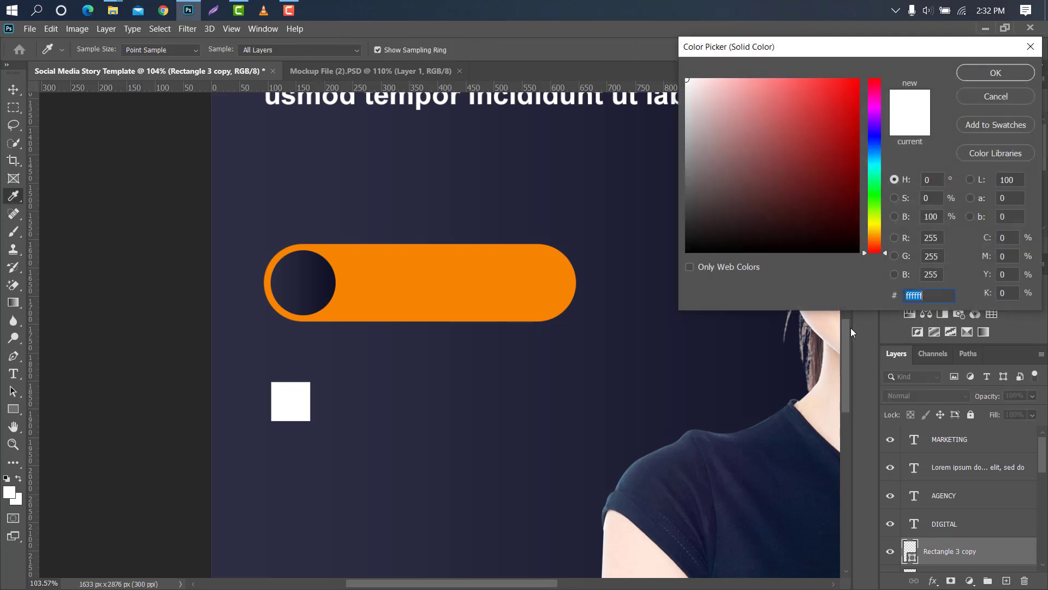
{"action": "left_click", "coordinate": [834, 115]}
{"action": "left_click", "coordinate": [996, 73]}
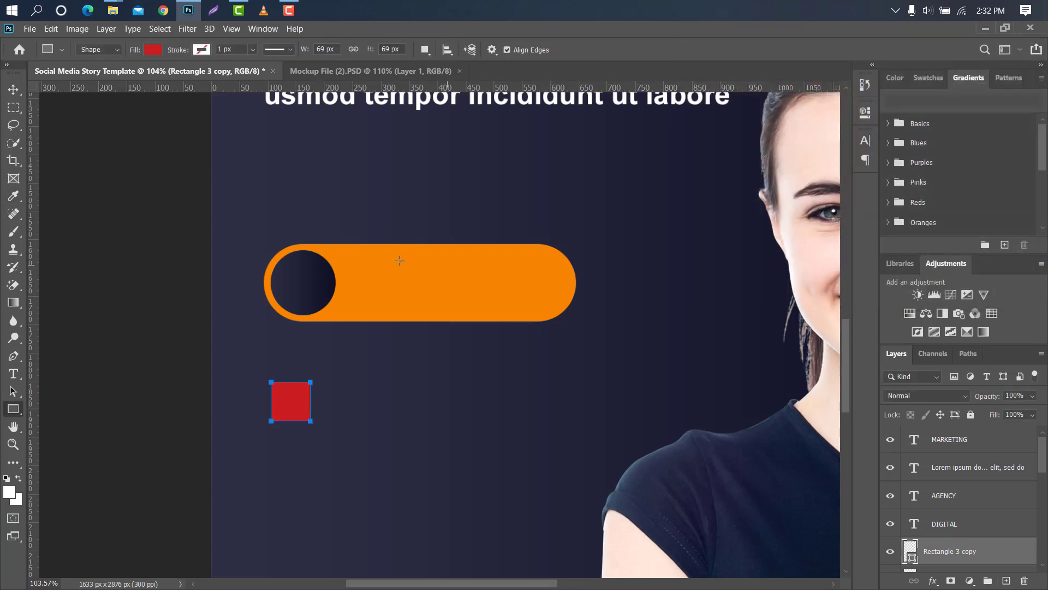
Move the red square diagonally down and left, leaving an L-shaped strip of the white square uncovered along its upper and right edges
{"action": "left_click", "coordinate": [13, 89]}
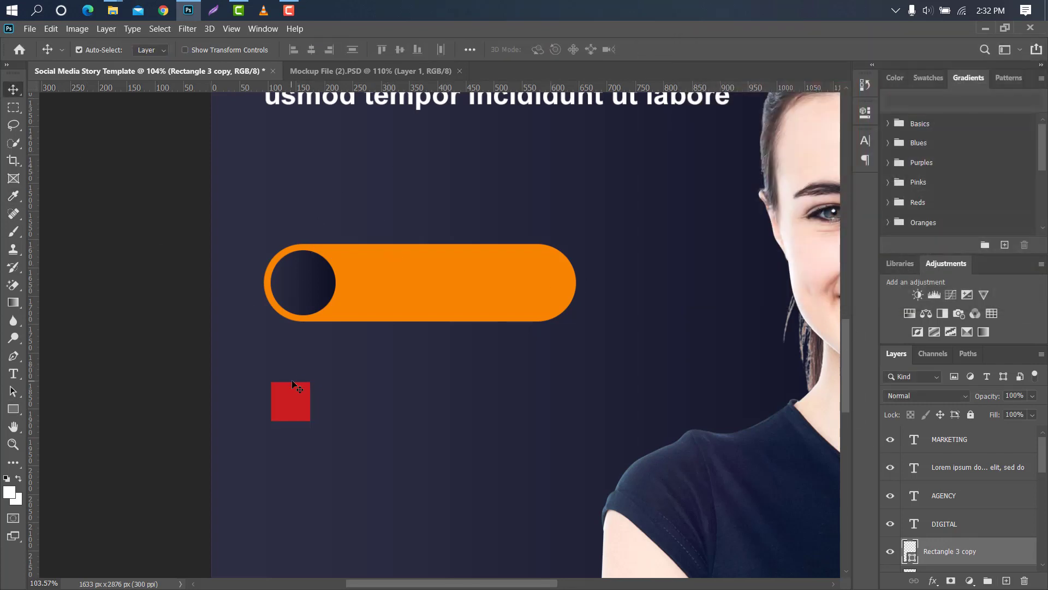
{"action": "key", "text": "ctrl+t"}
{"action": "scroll", "coordinate": [295, 401], "scroll_direction": "up", "scroll_amount": 3}
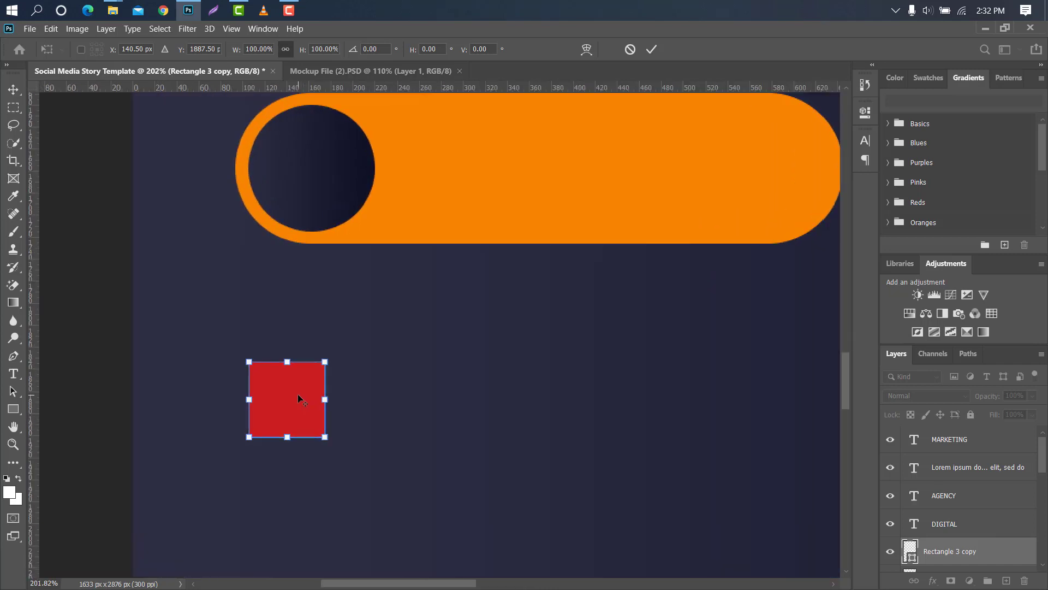
{"action": "scroll", "coordinate": [299, 400], "scroll_direction": "up", "scroll_amount": 2}
{"action": "left_click_drag", "start_coordinate": [309, 376], "coordinate": [292, 399]}
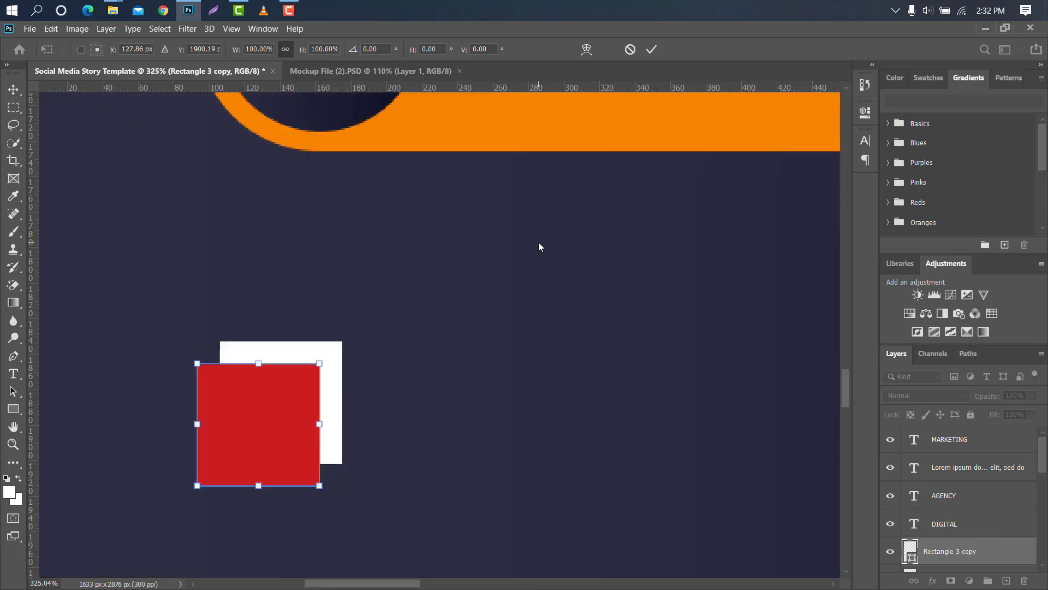
{"action": "left_click", "coordinate": [657, 53]}
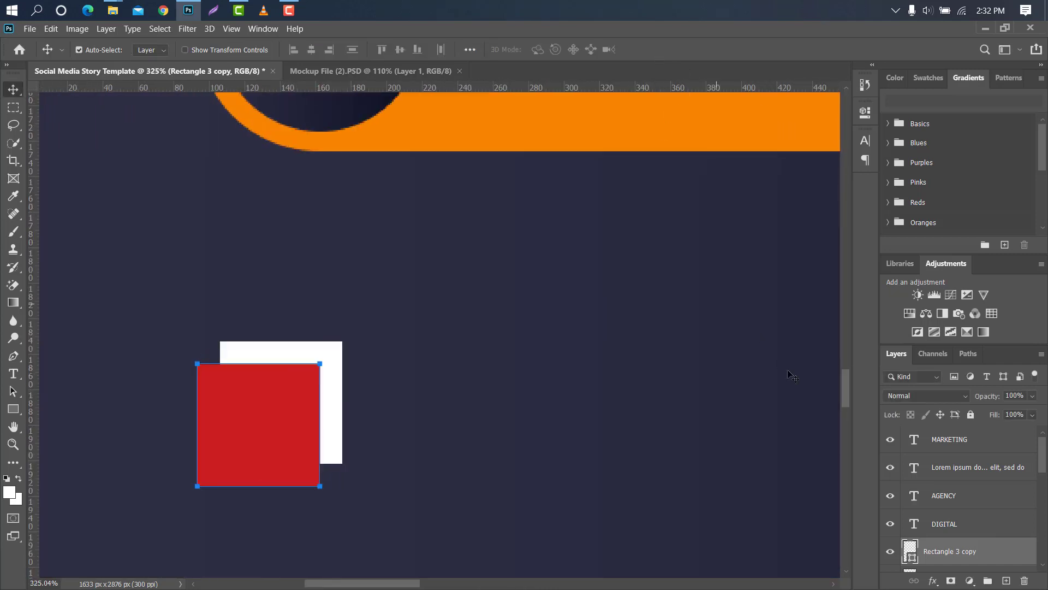
Rasterize the white square, cut the red square's outline out of it, and delete the red copy
{"action": "left_click", "coordinate": [910, 553], "text": "ctrl"}
{"action": "scroll", "coordinate": [934, 478], "scroll_direction": "down", "scroll_amount": 2}
{"action": "left_click", "coordinate": [970, 524]}
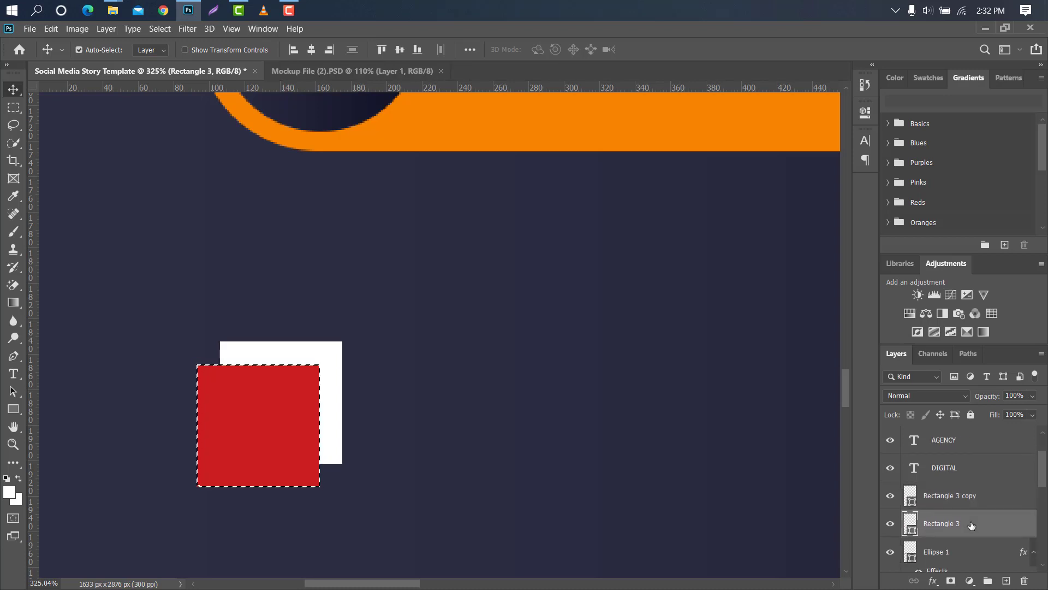
{"action": "right_click", "coordinate": [970, 524]}
{"action": "left_click", "coordinate": [839, 224]}
{"action": "key", "text": "Delete"}
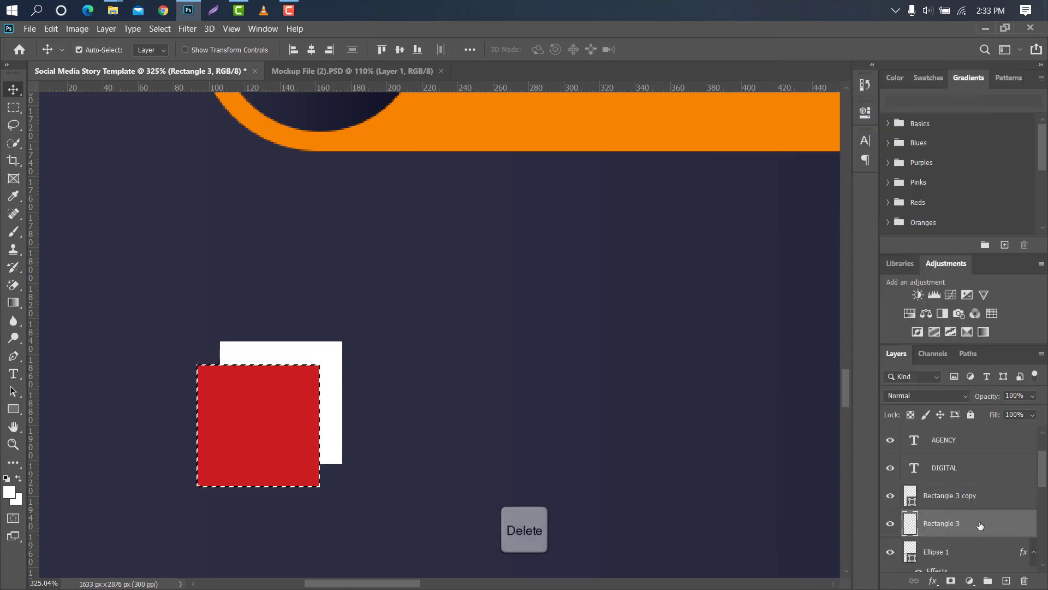
{"action": "left_click_drag", "start_coordinate": [989, 497], "coordinate": [1024, 581]}
{"action": "key", "text": "ctrl+d"}
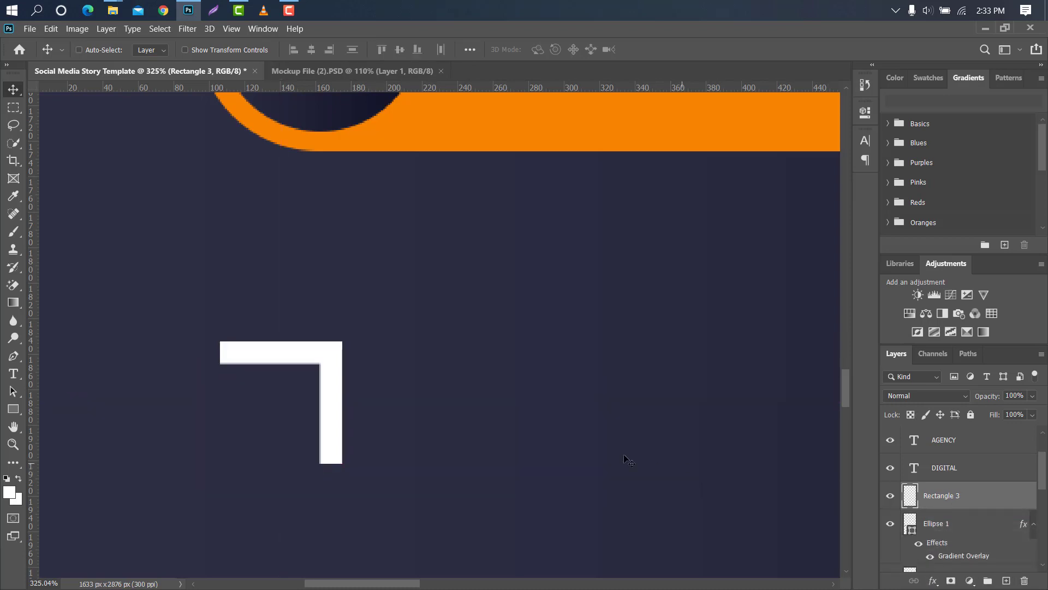
Rotate the white L-shape 45 degrees, scale it to about 69.44%, and place it as an arrow inside the navy circle
{"action": "scroll", "coordinate": [307, 314], "scroll_direction": "down", "scroll_amount": 5}
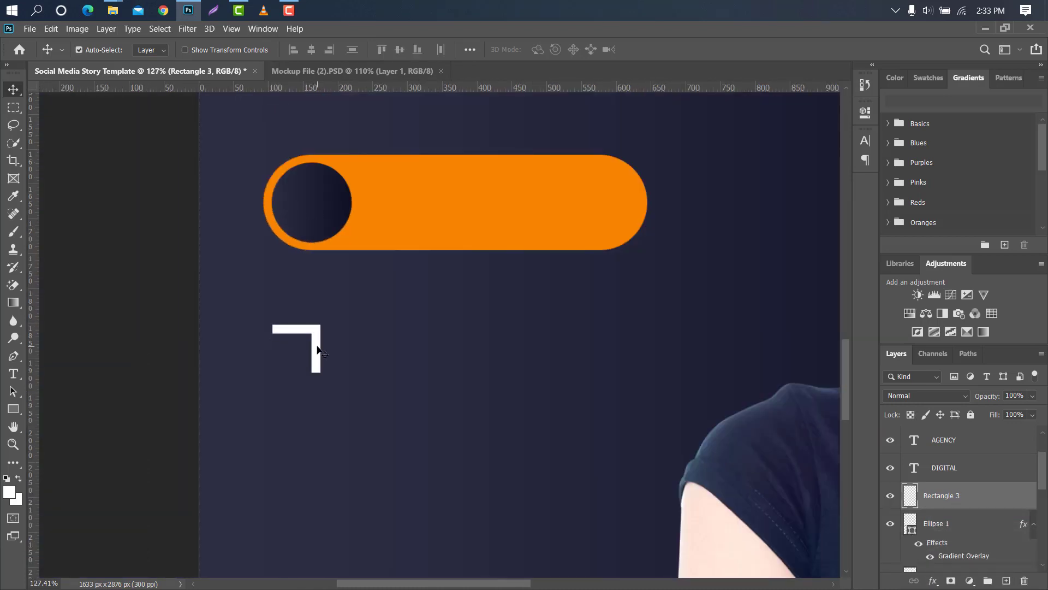
{"action": "key", "text": "ctrl+t"}
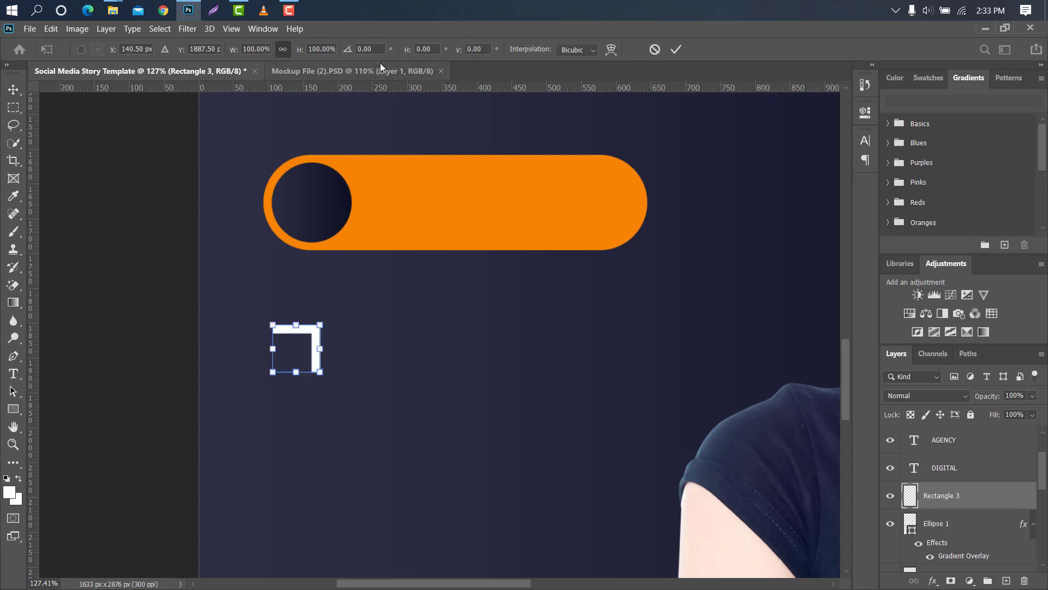
{"action": "type", "text": "45"}
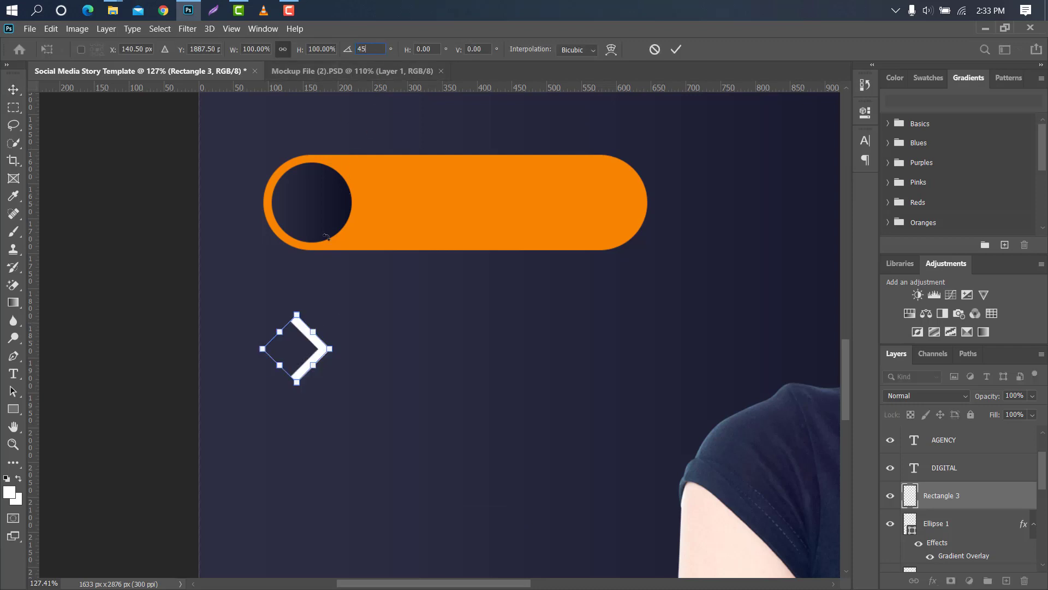
{"action": "left_click_drag", "start_coordinate": [304, 351], "coordinate": [318, 205]}
{"action": "mouse_move", "coordinate": [312, 169]}
{"action": "left_mouse_down"}
{"action": "mouse_move", "coordinate": [314, 207]}
{"action": "mouse_move", "coordinate": [302, 207]}
{"action": "mouse_move", "coordinate": [303, 183]}
{"action": "left_mouse_up"}
{"action": "left_click_drag", "start_coordinate": [301, 197], "coordinate": [309, 192]}
{"action": "key", "text": "Left"}
{"action": "key", "text": "shift+Left"}
{"action": "key", "text": "Left"}
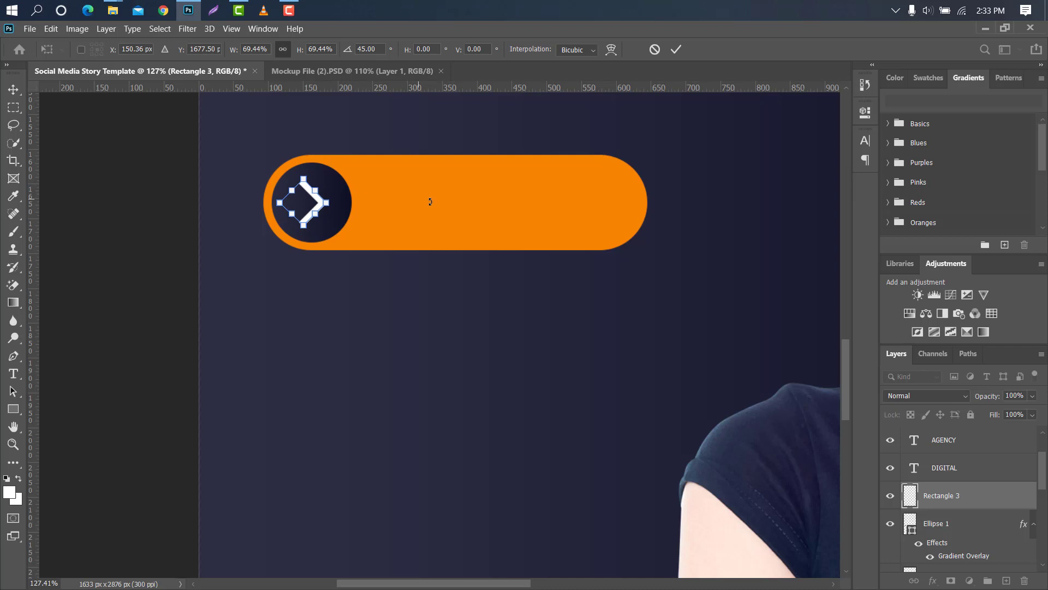
{"action": "left_click", "coordinate": [677, 49]}
Add the white text "Learn More" below the orange pill
{"action": "scroll", "coordinate": [426, 164], "scroll_direction": "down", "scroll_amount": 5}
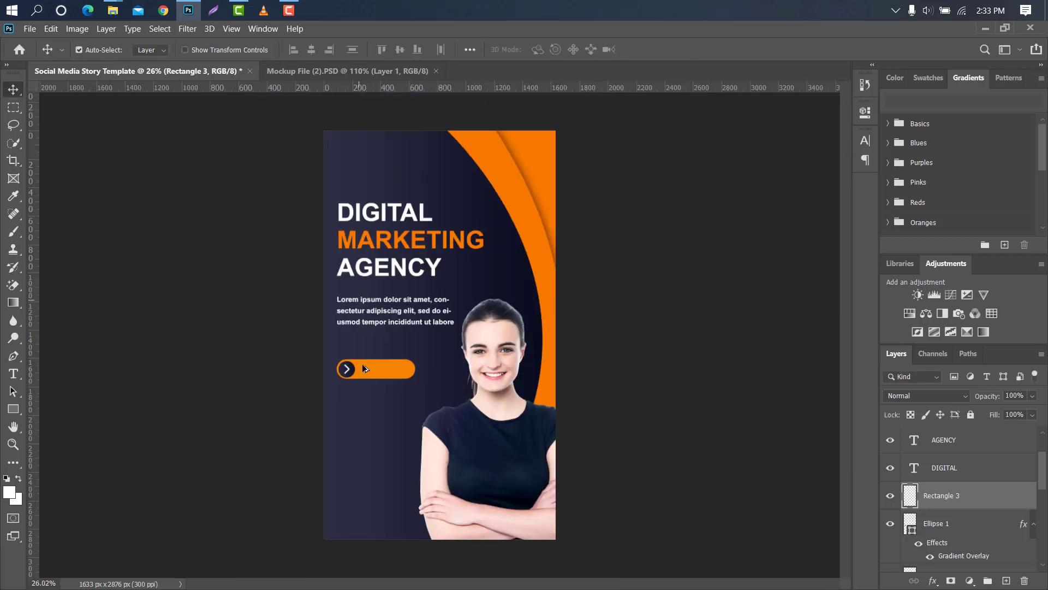
{"action": "left_click", "coordinate": [14, 373]}
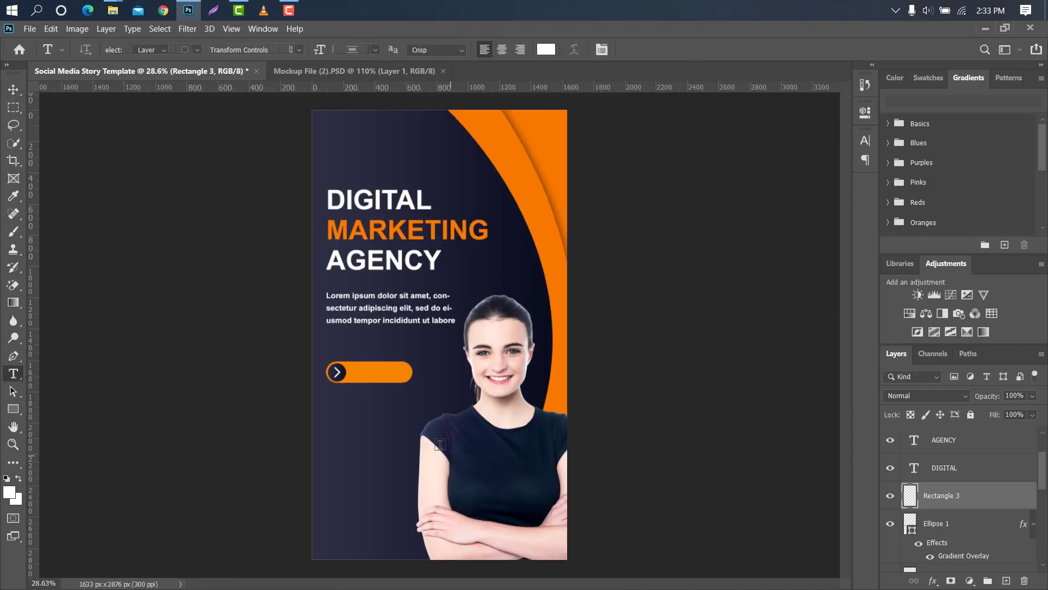
{"action": "left_click", "coordinate": [345, 408]}
{"action": "key", "text": "BackSpace"}
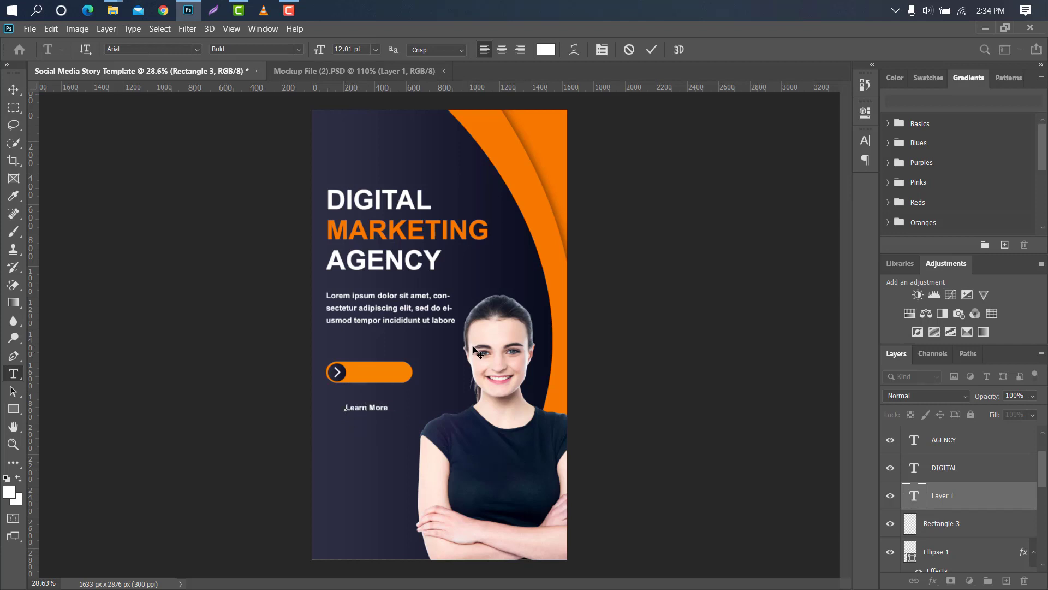
{"action": "left_click", "coordinate": [652, 50]}
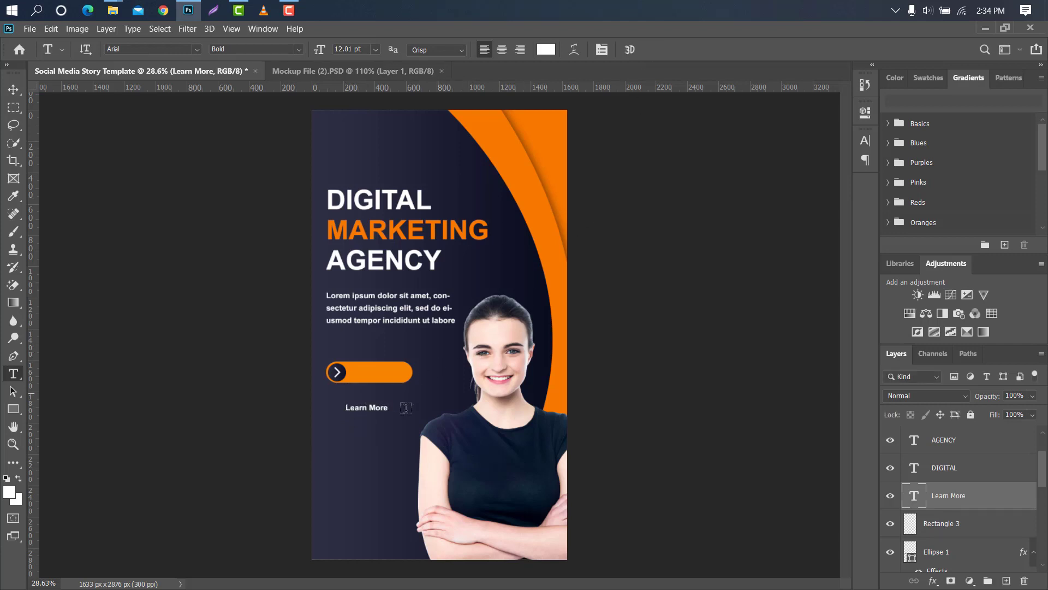
Scale the "Learn More" text to about 124.44% and position it inside the orange pill beside the arrow circle
{"action": "key", "text": "ctrl+t"}
{"action": "scroll", "coordinate": [384, 421], "scroll_direction": "up", "scroll_amount": 5}
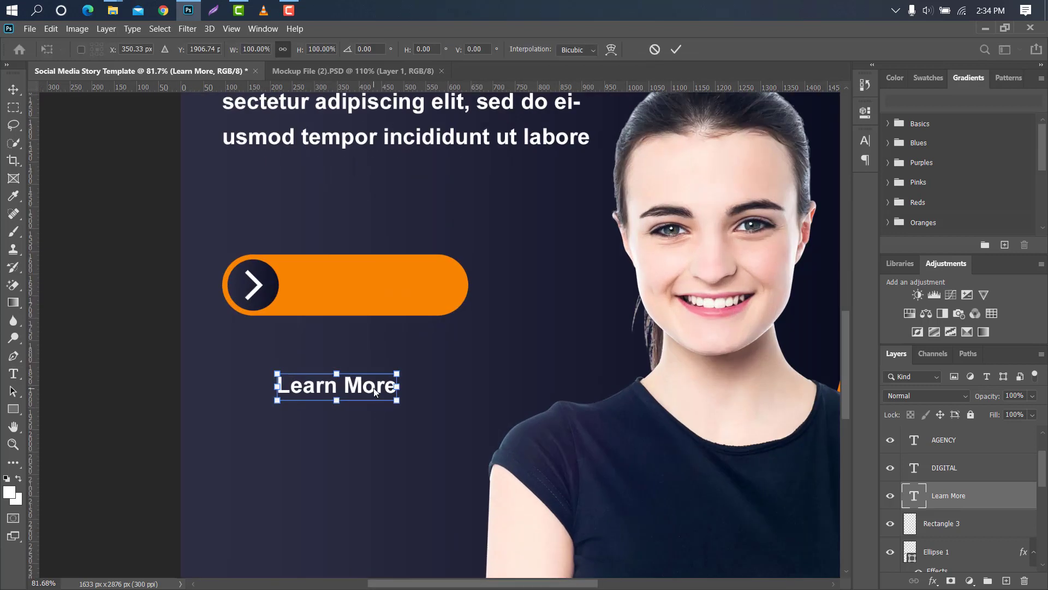
{"action": "left_click_drag", "start_coordinate": [376, 373], "coordinate": [406, 291]}
{"action": "left_click", "coordinate": [676, 49]}
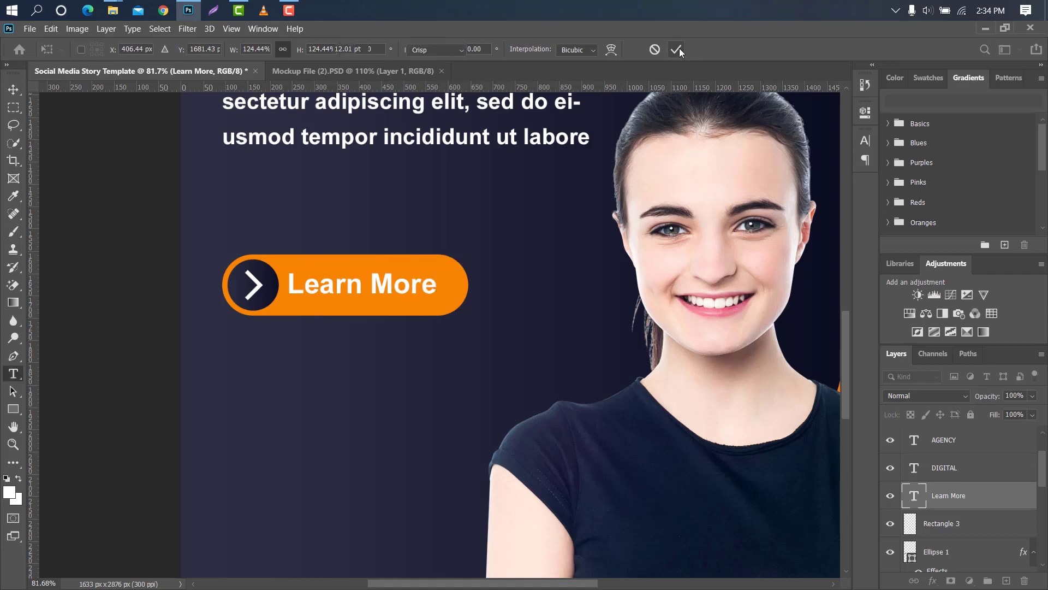
{"action": "key", "text": "v"}
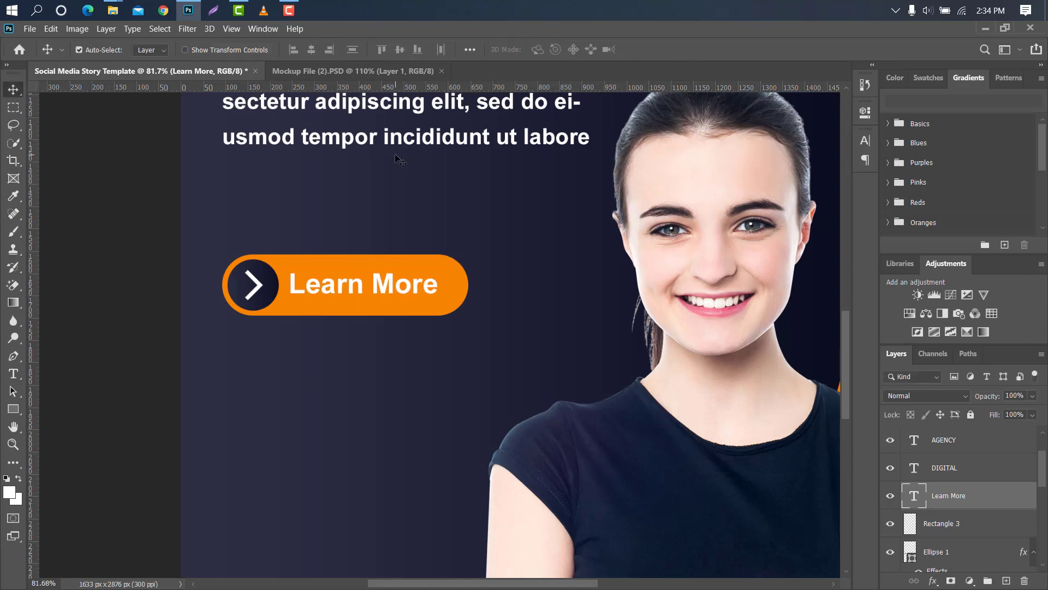
Place the phone icon clipart4338324 from the Icon folder above the AGENCY layer, scaled to about 3.96%, below the orange button
{"action": "key", "text": "ctrl+0"}
{"action": "scroll", "coordinate": [399, 289], "scroll_direction": "up", "scroll_amount": 1}
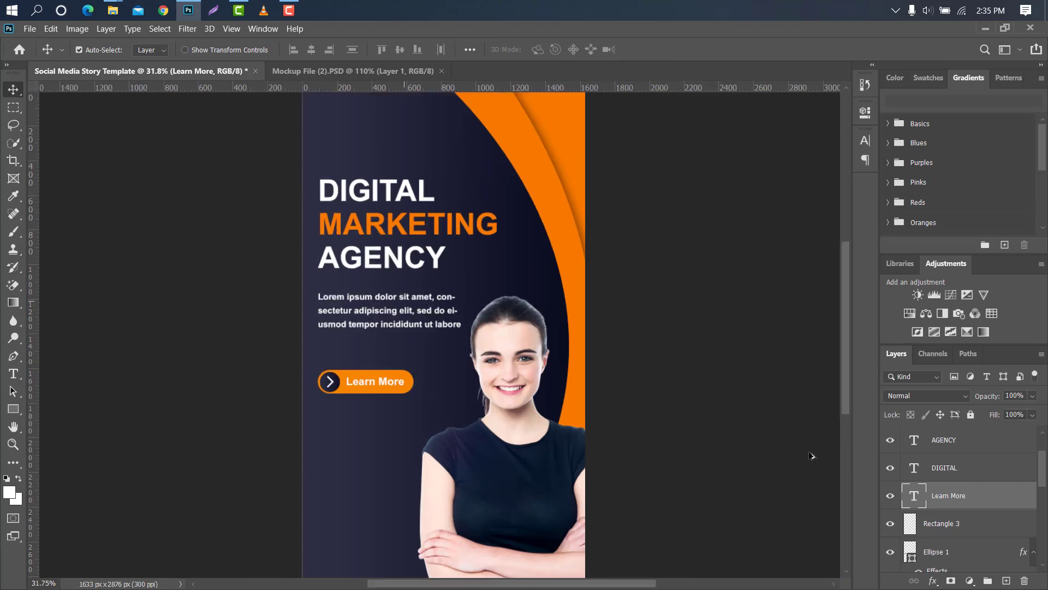
{"action": "left_click", "coordinate": [993, 450]}
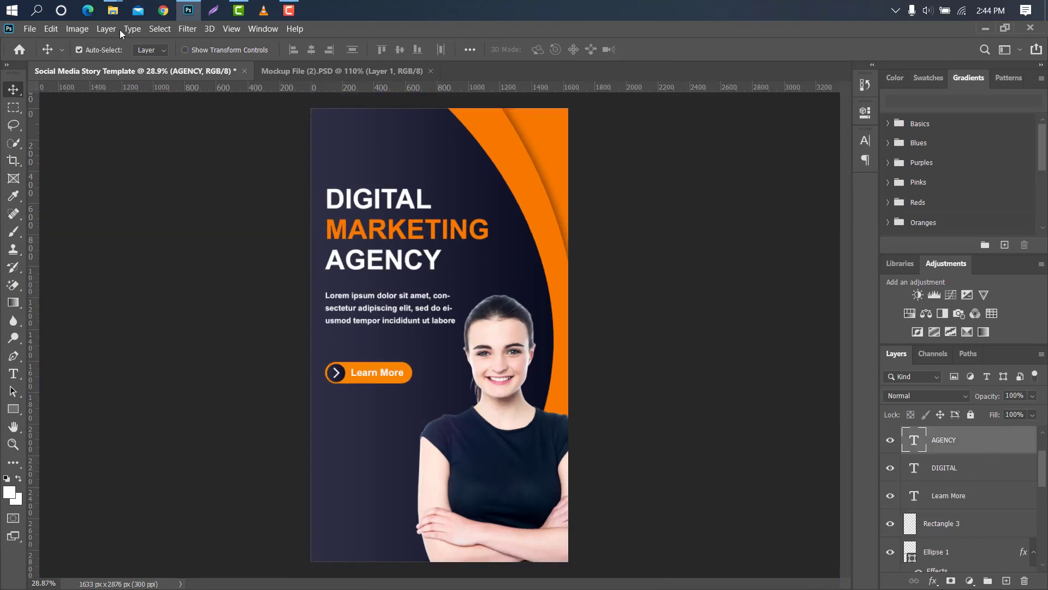
{"action": "mouse_move", "coordinate": [112, 10]}
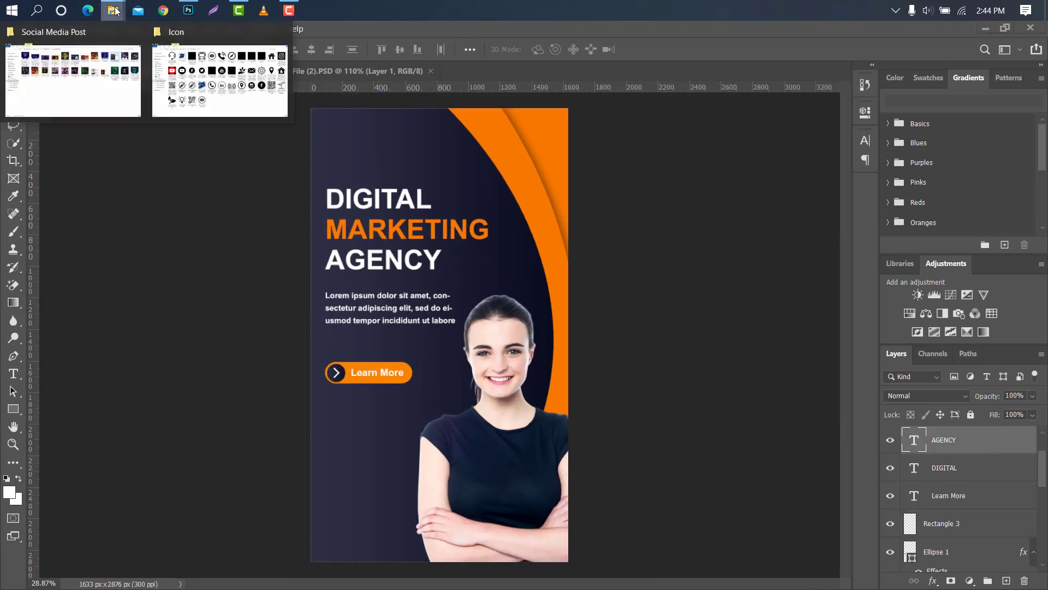
{"action": "left_click", "coordinate": [205, 60]}
{"action": "left_click_drag", "start_coordinate": [539, 118], "coordinate": [350, 422]}
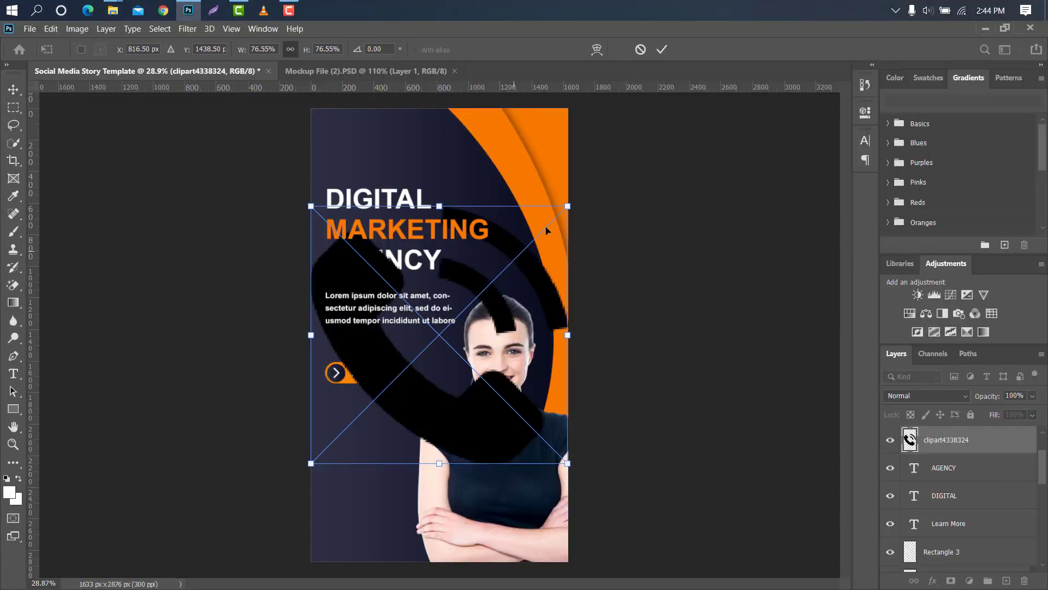
{"action": "left_click_drag", "start_coordinate": [574, 204], "coordinate": [333, 443]}
{"action": "scroll", "coordinate": [328, 453], "scroll_direction": "up", "scroll_amount": 3}
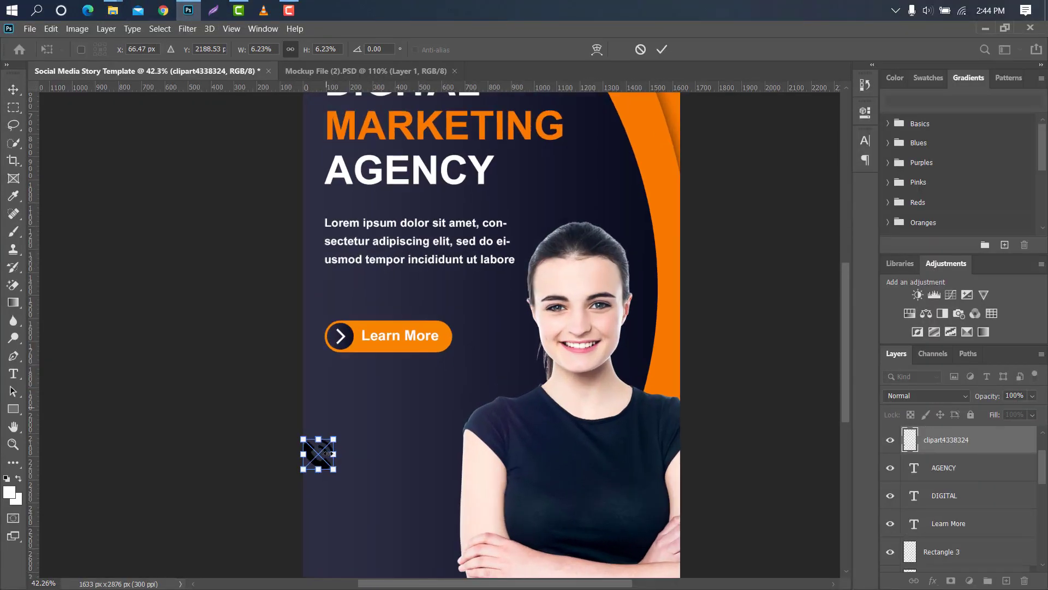
{"action": "left_click_drag", "start_coordinate": [843, 329], "coordinate": [846, 364]}
{"action": "left_click_drag", "start_coordinate": [333, 327], "coordinate": [343, 271]}
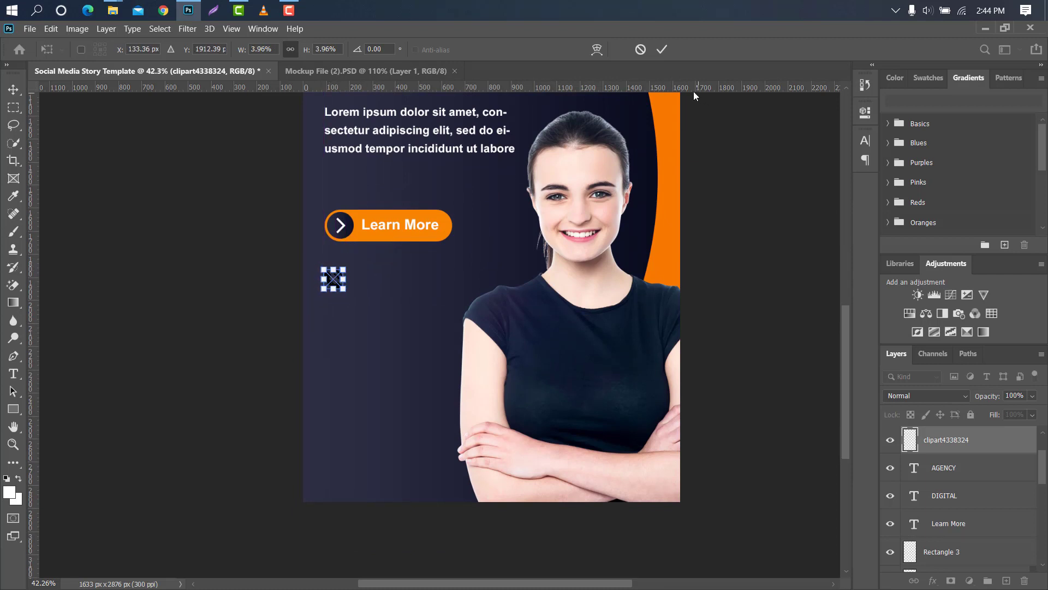
{"action": "left_click", "coordinate": [662, 49]}
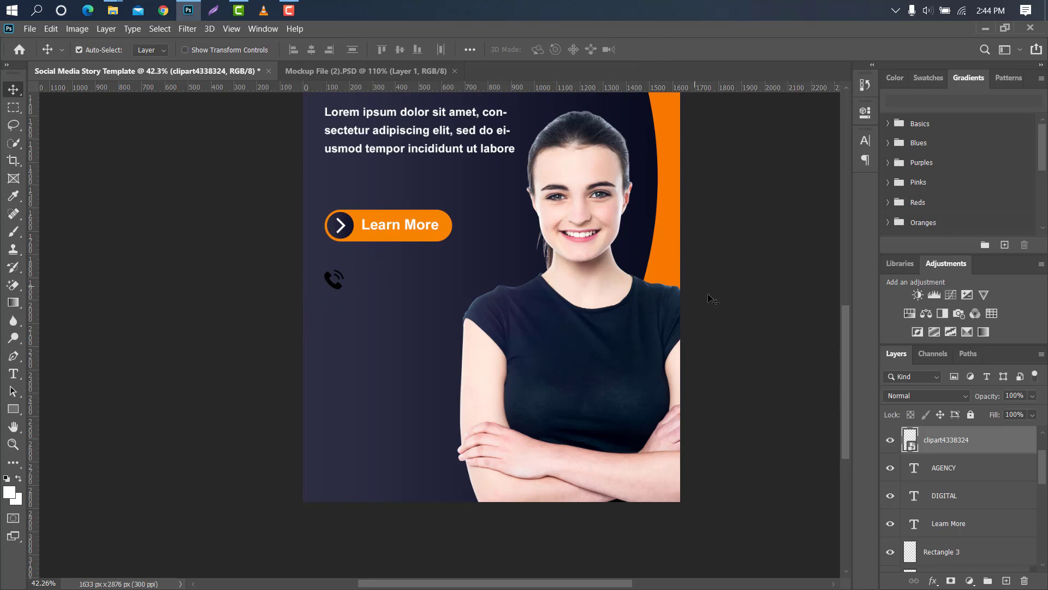
Apply an orange Color Overlay to the phone icon and move it slightly closer to the button
{"action": "double_click", "coordinate": [1009, 440]}
{"action": "left_click", "coordinate": [602, 223]}
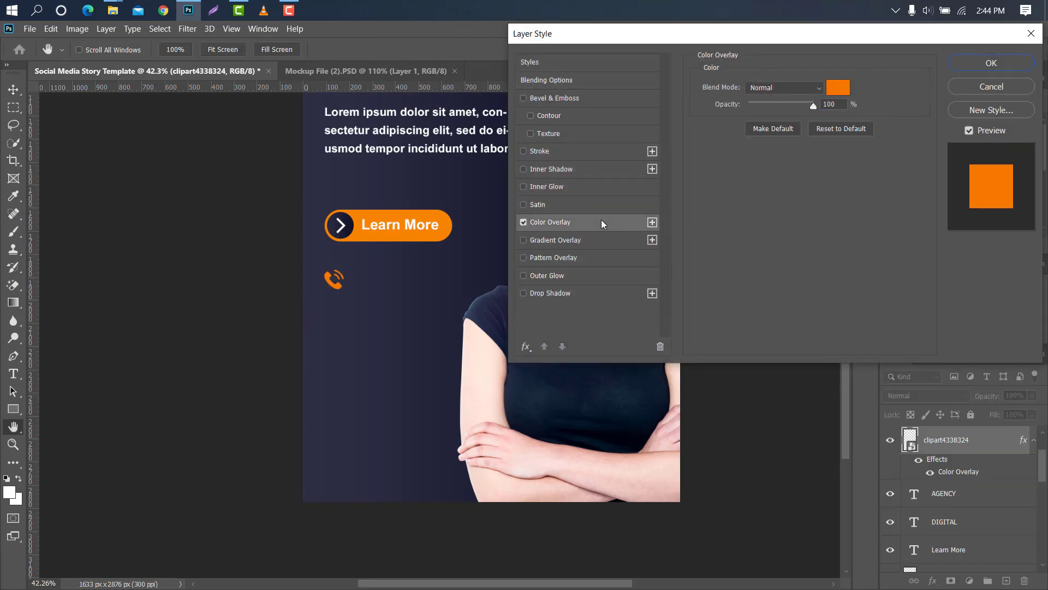
{"action": "left_click", "coordinate": [992, 63]}
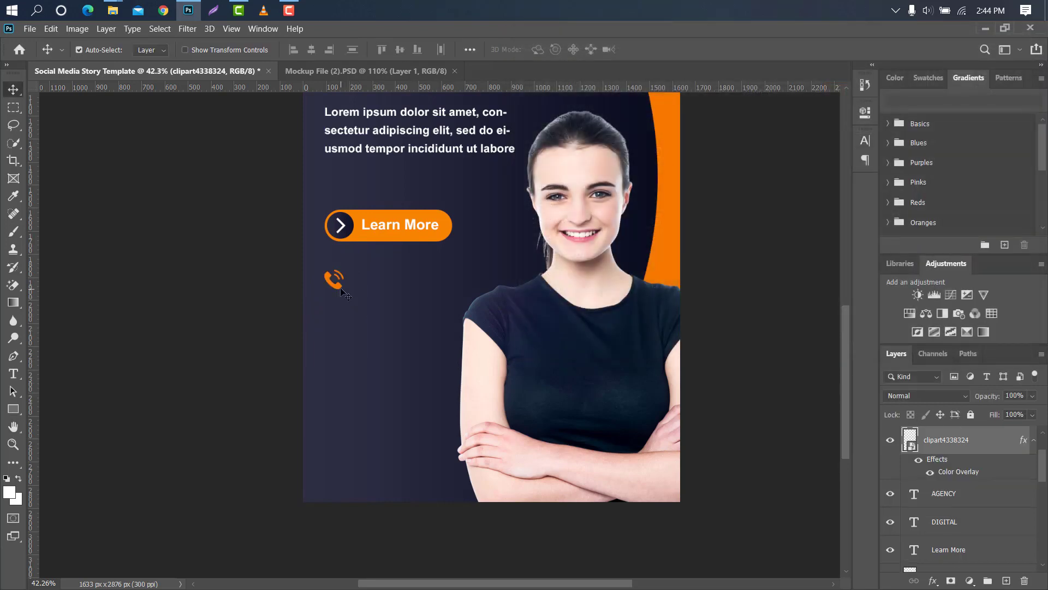
{"action": "left_click_drag", "start_coordinate": [340, 290], "coordinate": [345, 279]}
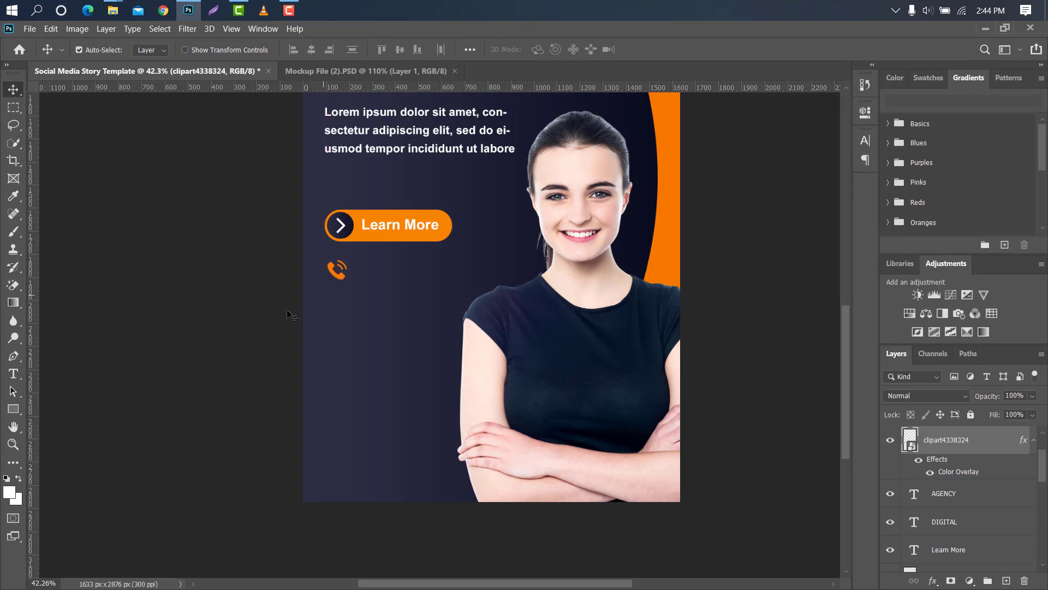
Add a placeholder phone number as white Arial Bold text next to the orange phone icon
{"action": "left_click", "coordinate": [14, 373]}
{"action": "left_click", "coordinate": [360, 268]}
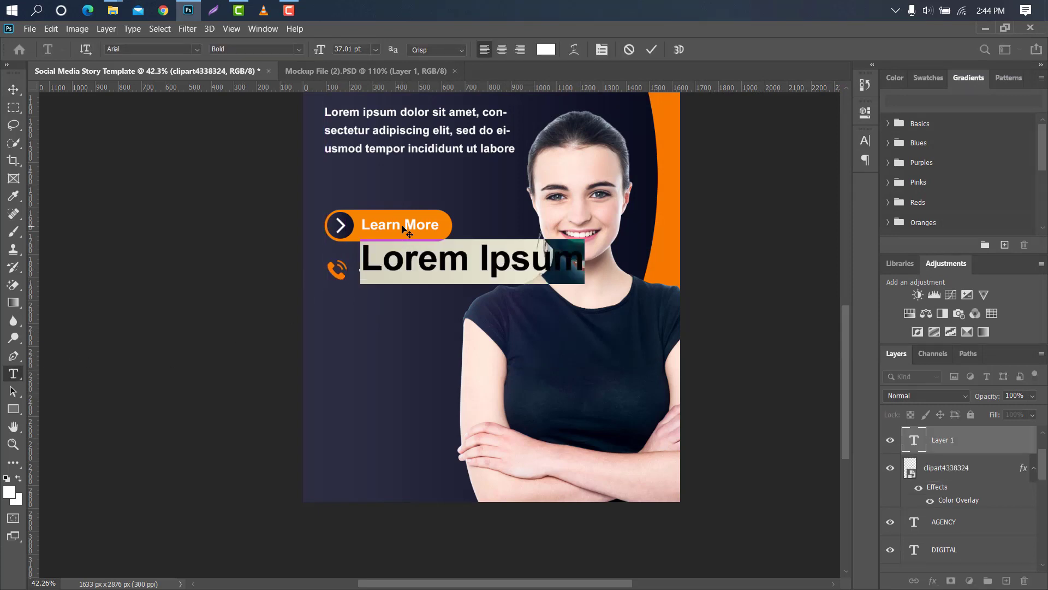
{"action": "key", "text": "BackSpace"}
{"action": "type", "text": "+000 12"}
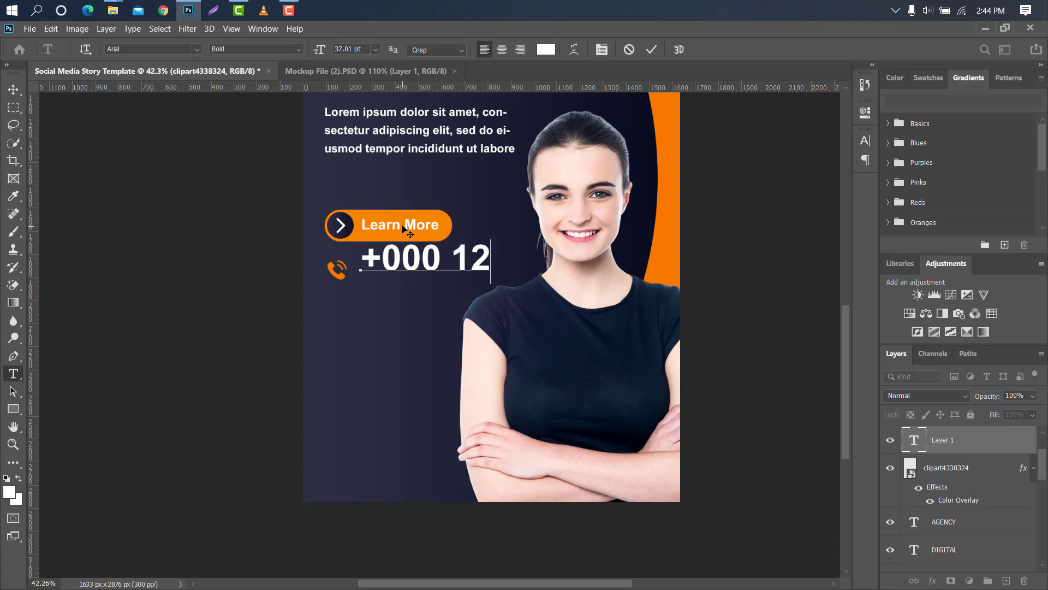
{"action": "type", "text": "345 6789"}
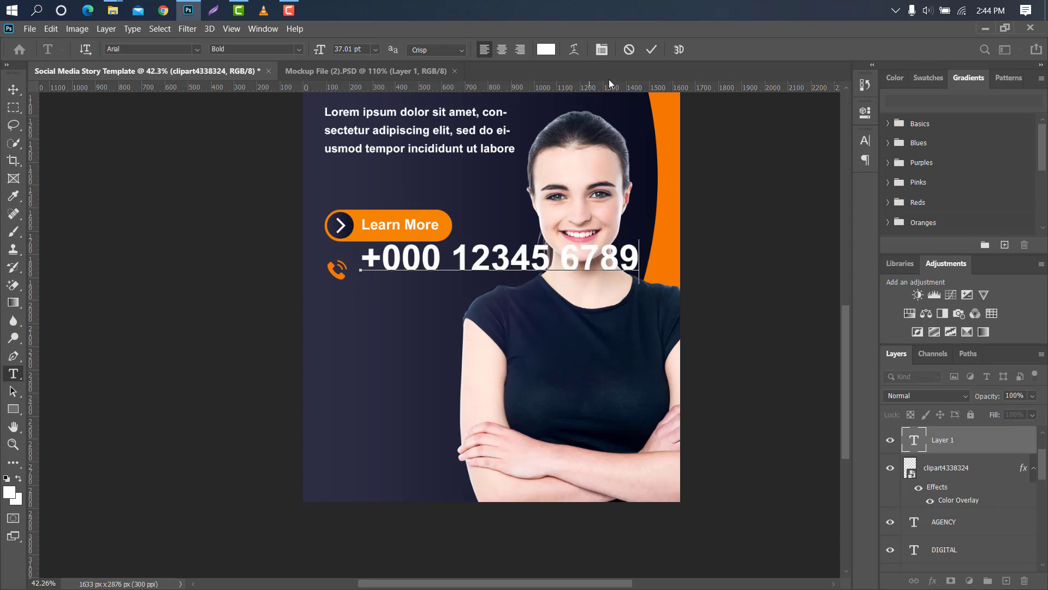
{"action": "left_click", "coordinate": [651, 50]}
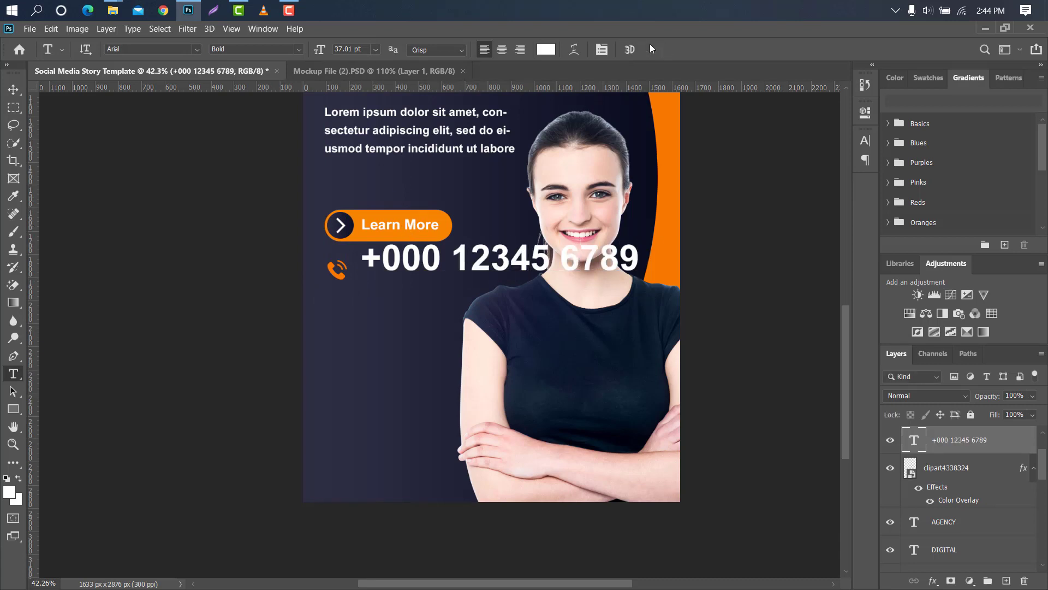
Set the phone number text's tracking to 160
{"action": "left_click", "coordinate": [870, 142]}
{"action": "left_click_drag", "start_coordinate": [789, 193], "coordinate": [794, 194]}
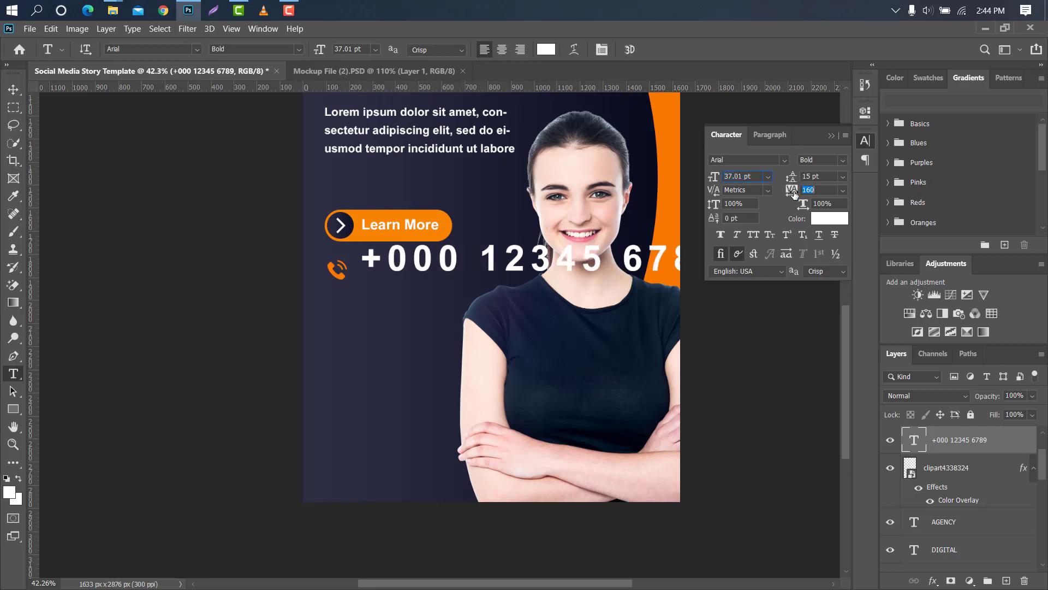
{"action": "left_click", "coordinate": [831, 136]}
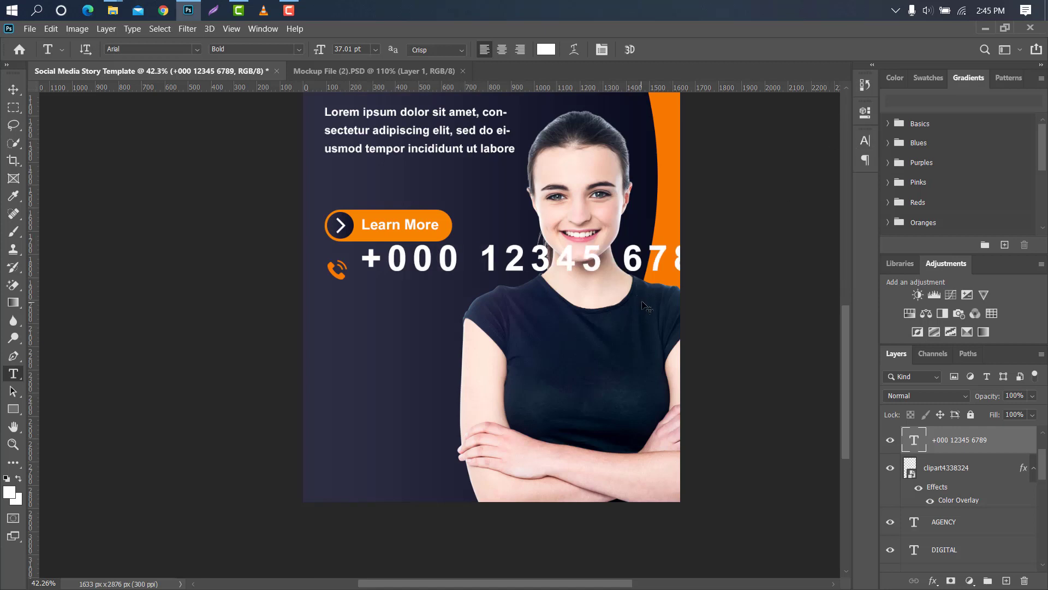
Scale the phone number text to about 36.01% and position it level with the phone icon, just beside it
{"action": "key", "text": "ctrl+t"}
{"action": "left_click_drag", "start_coordinate": [733, 259], "coordinate": [453, 271]}
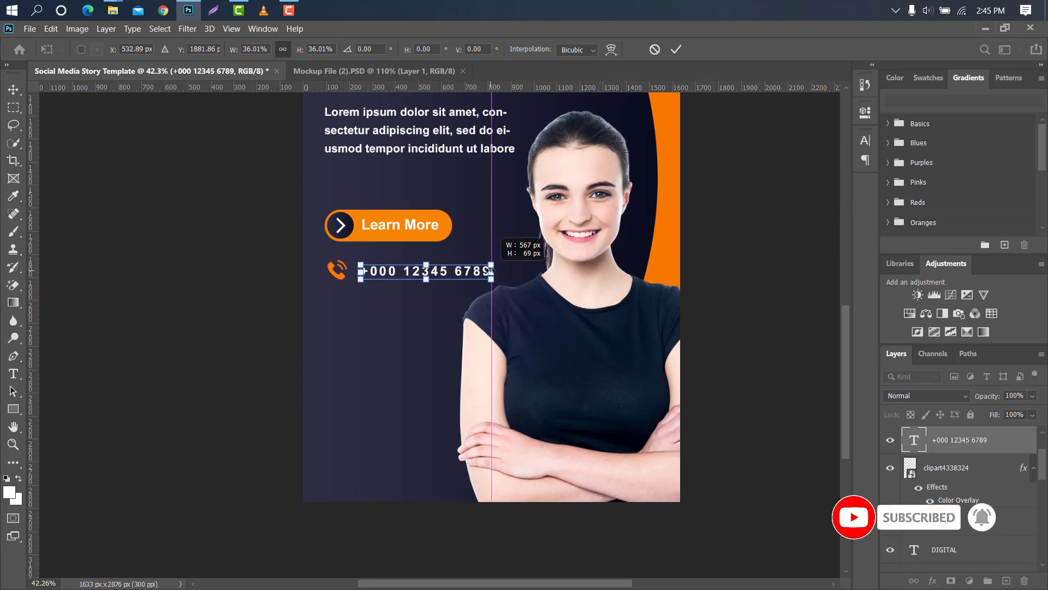
{"action": "key", "text": "ctrl+z"}
{"action": "left_click", "coordinate": [676, 49]}
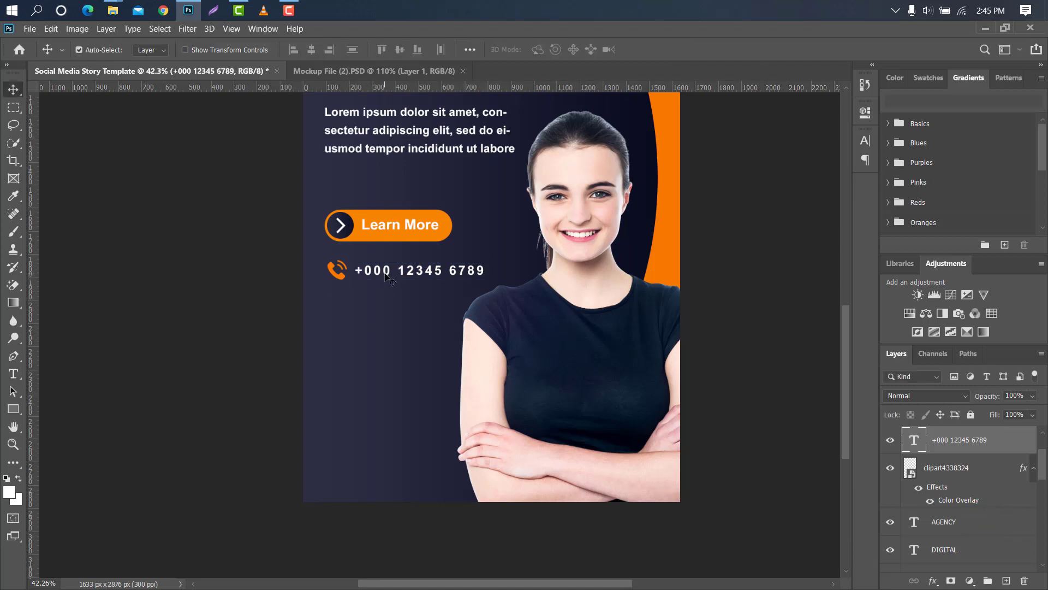
{"action": "left_click_drag", "start_coordinate": [385, 278], "coordinate": [384, 279]}
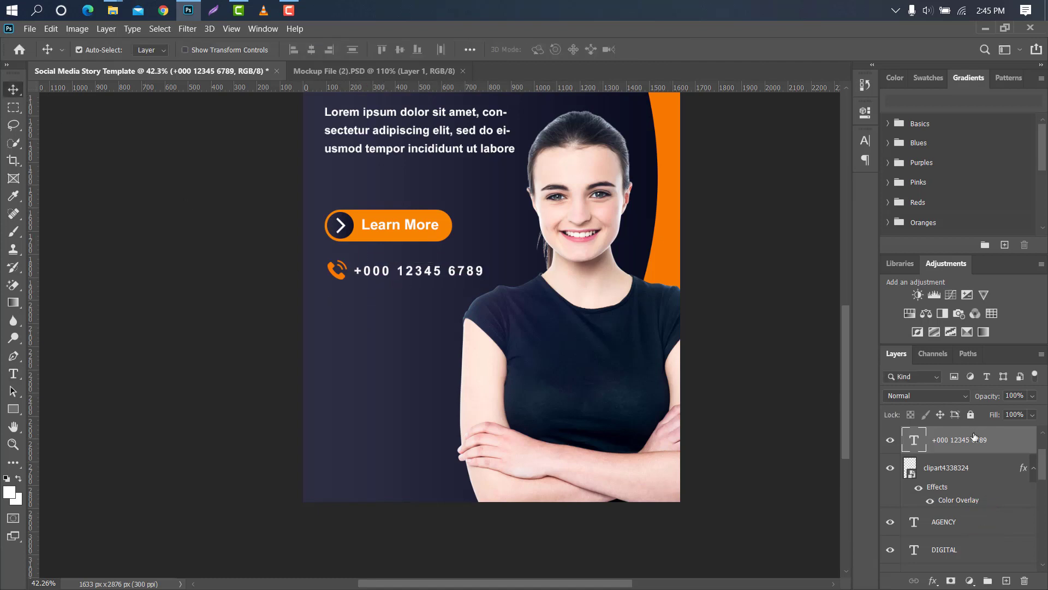
Scale the phone icon and phone number together to about 77.58%, aligned with the left edge of the orange pill
{"action": "left_click", "coordinate": [973, 468], "text": "ctrl"}
{"action": "key", "text": "ctrl+t"}
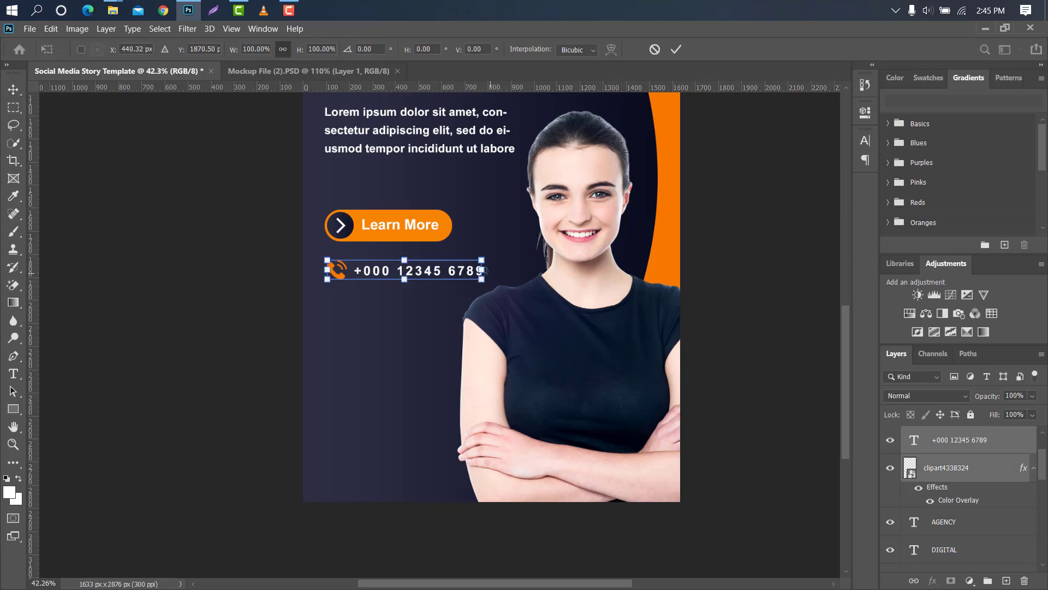
{"action": "left_click_drag", "start_coordinate": [486, 269], "coordinate": [439, 272]}
{"action": "left_click_drag", "start_coordinate": [454, 269], "coordinate": [444, 269]}
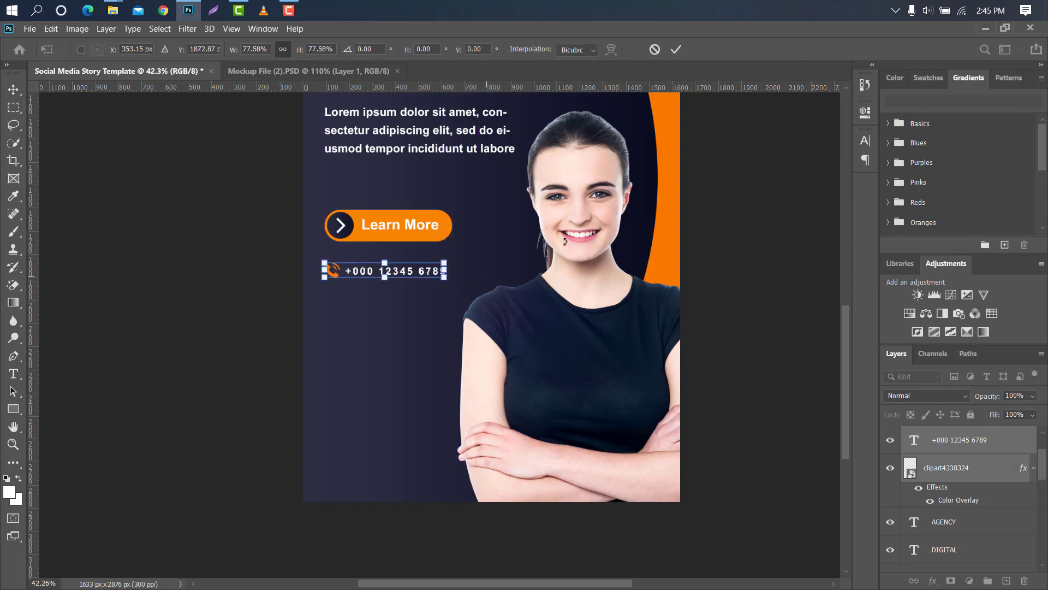
{"action": "left_click", "coordinate": [676, 50]}
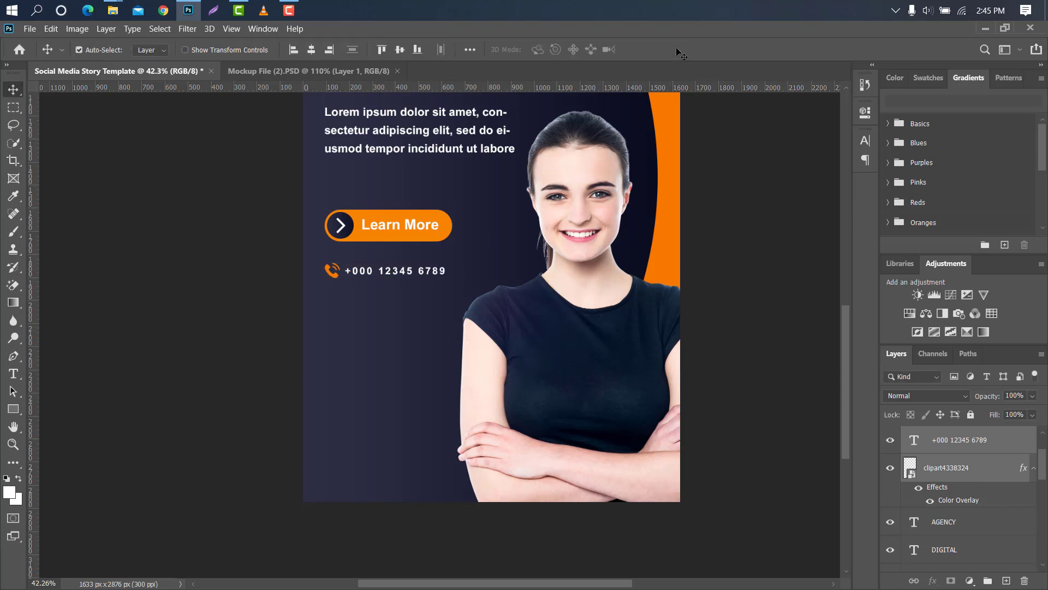
Place the envelope icon clipart3027144 from the Icon folder above the phone number layer, scaled to the phone icon's width and positioned below it
{"action": "left_click", "coordinate": [1011, 444]}
{"action": "mouse_move", "coordinate": [112, 9]}
{"action": "left_click", "coordinate": [235, 74]}
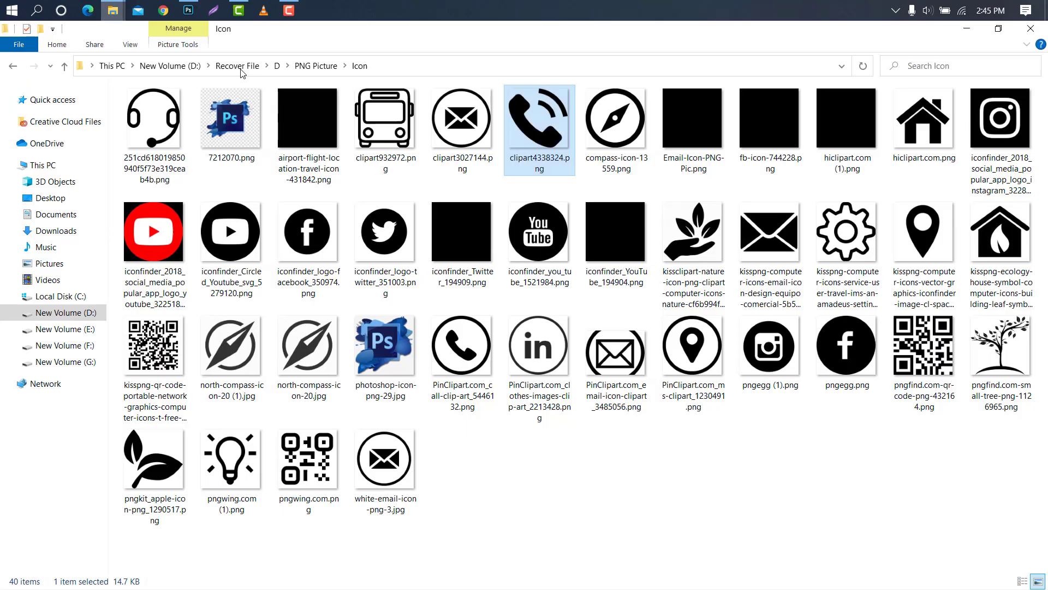
{"action": "left_click_drag", "start_coordinate": [480, 125], "coordinate": [356, 293]}
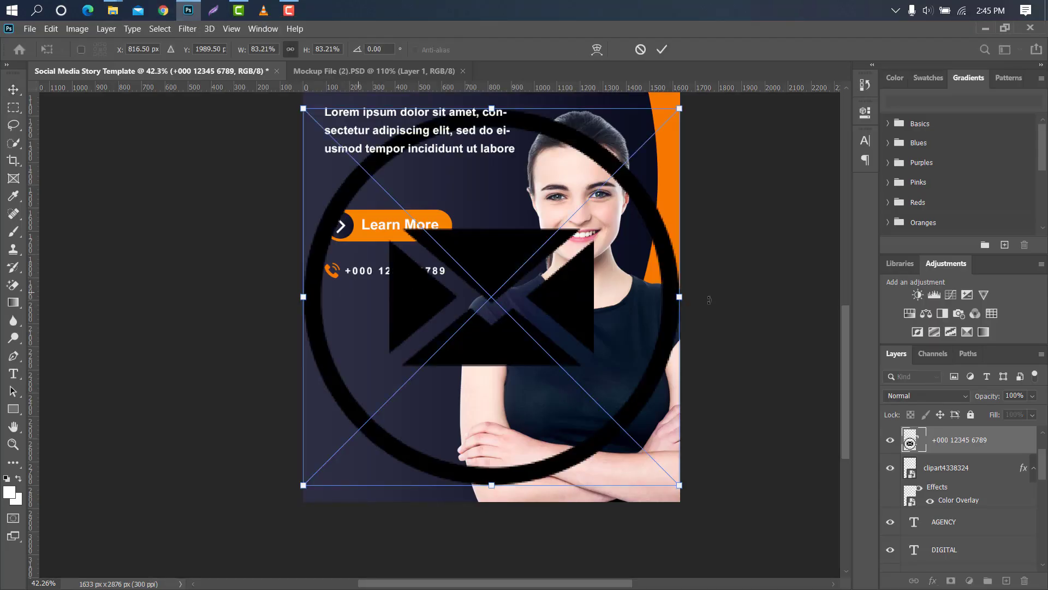
{"action": "left_click_drag", "start_coordinate": [558, 293], "coordinate": [383, 288]}
{"action": "scroll", "coordinate": [324, 292], "scroll_direction": "up", "scroll_amount": 7}
{"action": "key", "text": "Return"}
{"action": "scroll", "coordinate": [324, 291], "scroll_direction": "up", "scroll_amount": 5}
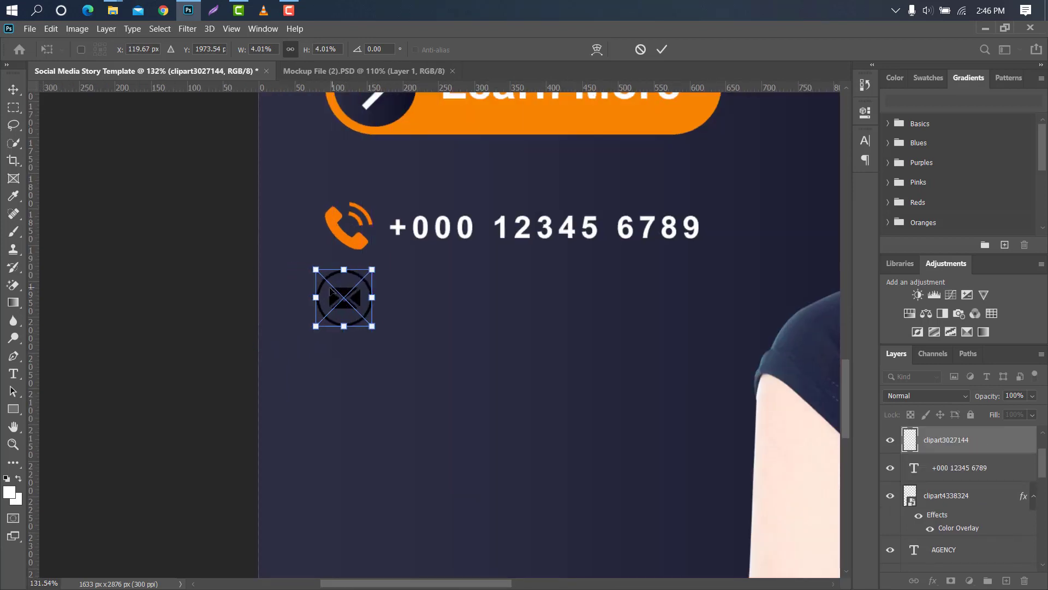
{"action": "left_click_drag", "start_coordinate": [318, 293], "coordinate": [354, 306]}
{"action": "left_click", "coordinate": [669, 49]}
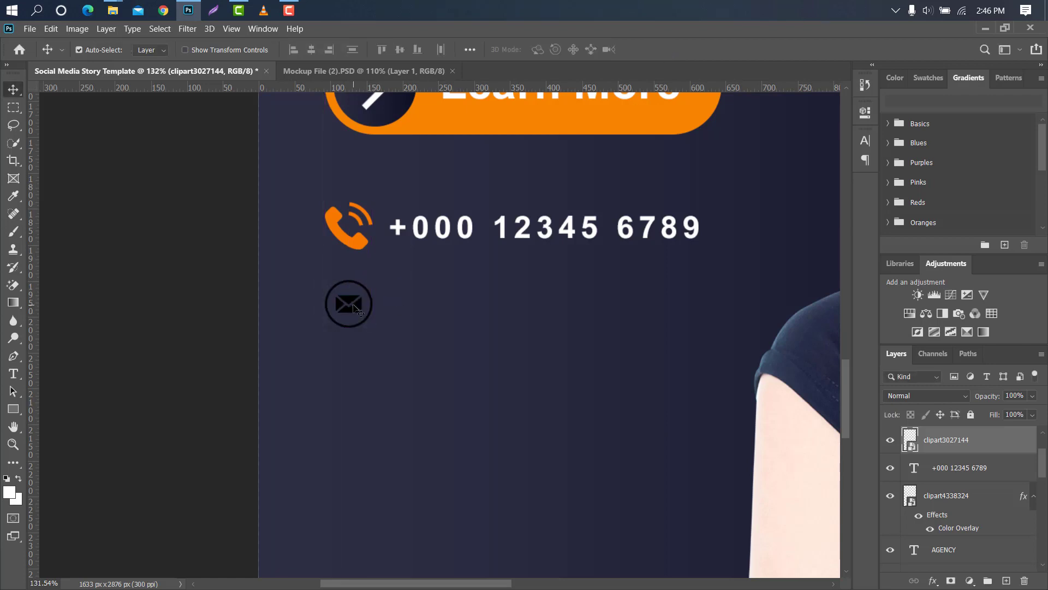
Apply an orange Color Overlay to the envelope icon
{"action": "double_click", "coordinate": [1020, 440]}
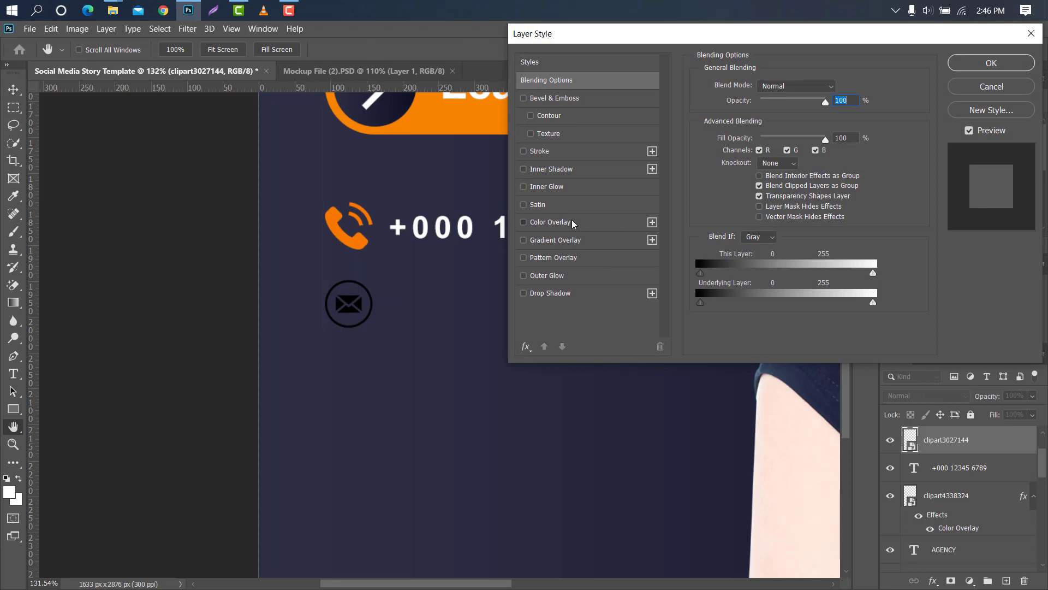
{"action": "left_click", "coordinate": [572, 220]}
{"action": "left_click", "coordinate": [981, 68]}
{"action": "key", "text": "v"}
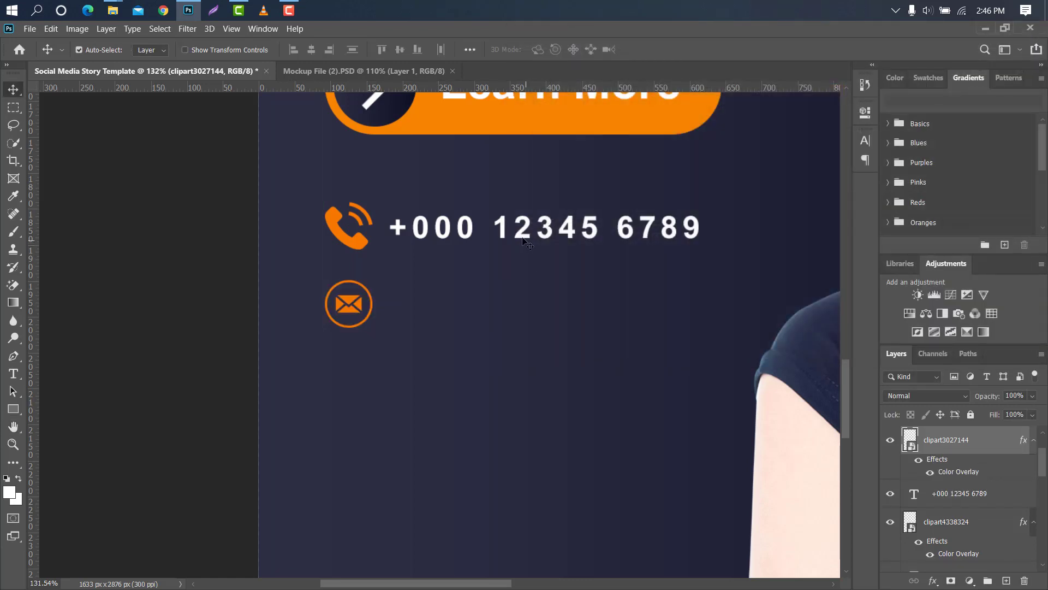
Duplicate the phone number text layer and move the copy down beside the envelope icon
{"action": "left_click", "coordinate": [527, 241]}
{"action": "left_click_drag", "start_coordinate": [978, 500], "coordinate": [1007, 580]}
{"action": "key", "text": "ctrl+t"}
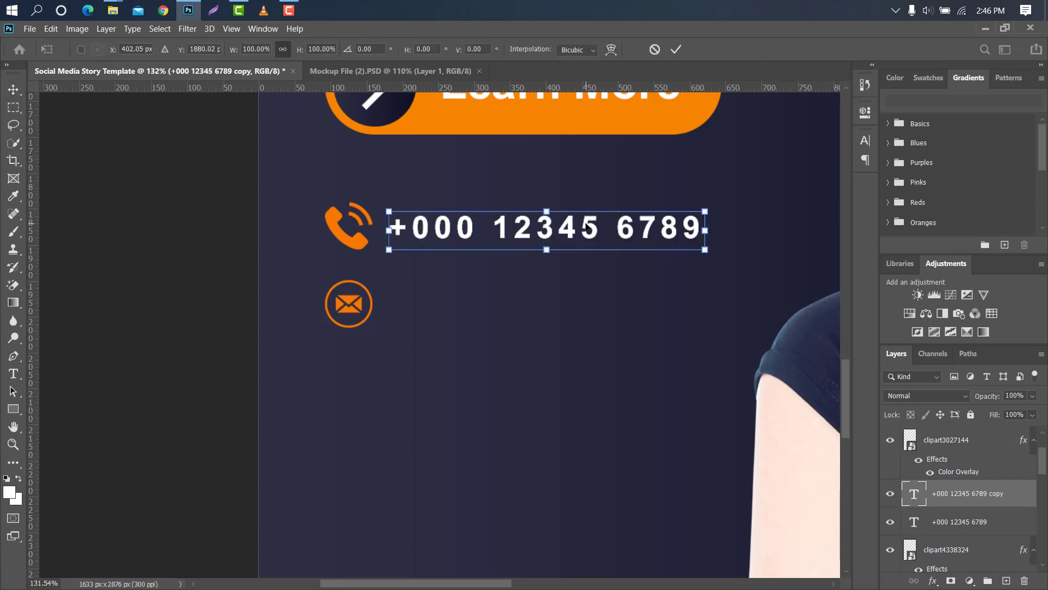
{"action": "left_click_drag", "start_coordinate": [588, 232], "coordinate": [590, 311]}
{"action": "left_click", "coordinate": [676, 50]}
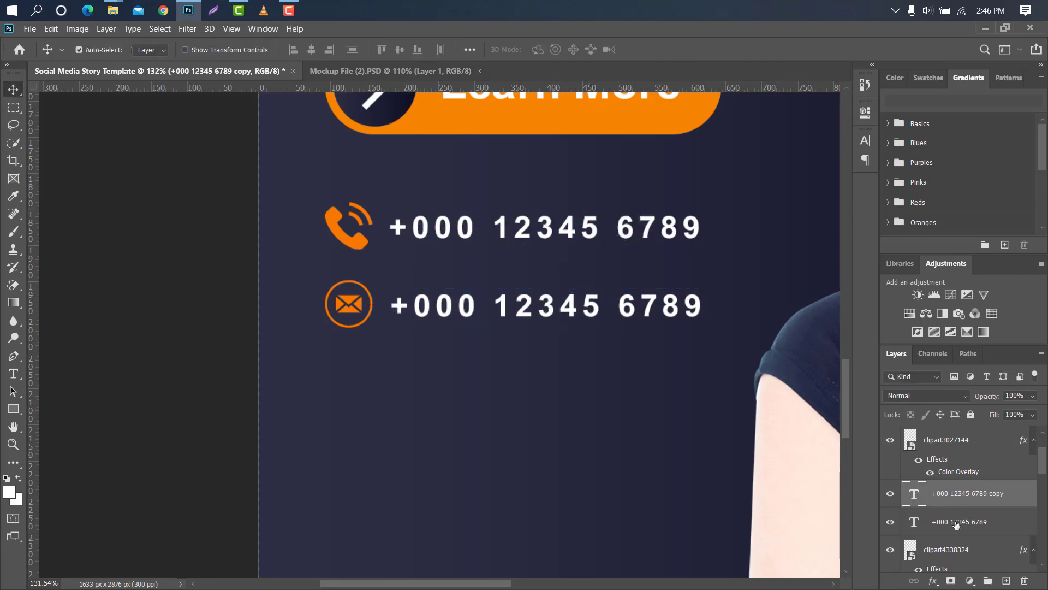
{"action": "double_click", "coordinate": [915, 495]}
{"action": "key", "text": "BackSpace"}
{"action": "type", "text": "www."}
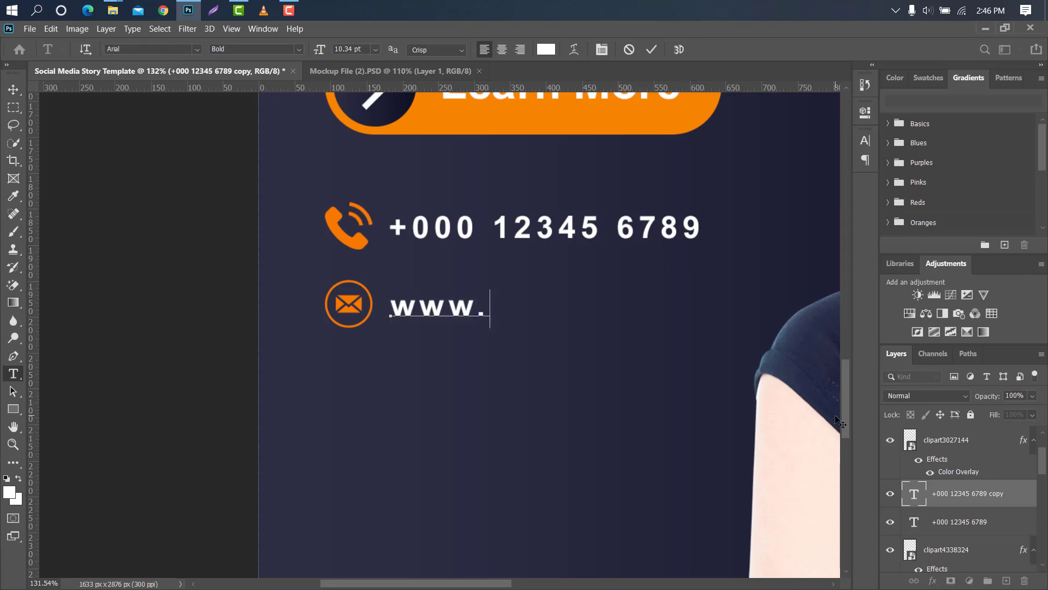
{"action": "type", "text": "website.com"}
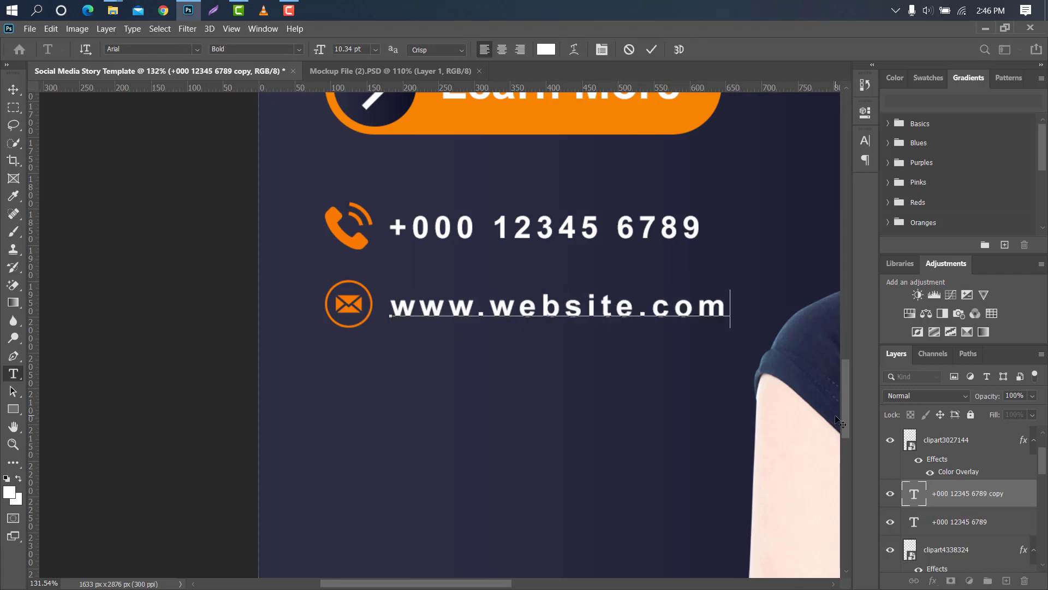
{"action": "left_click", "coordinate": [650, 50]}
{"action": "key", "text": "v"}
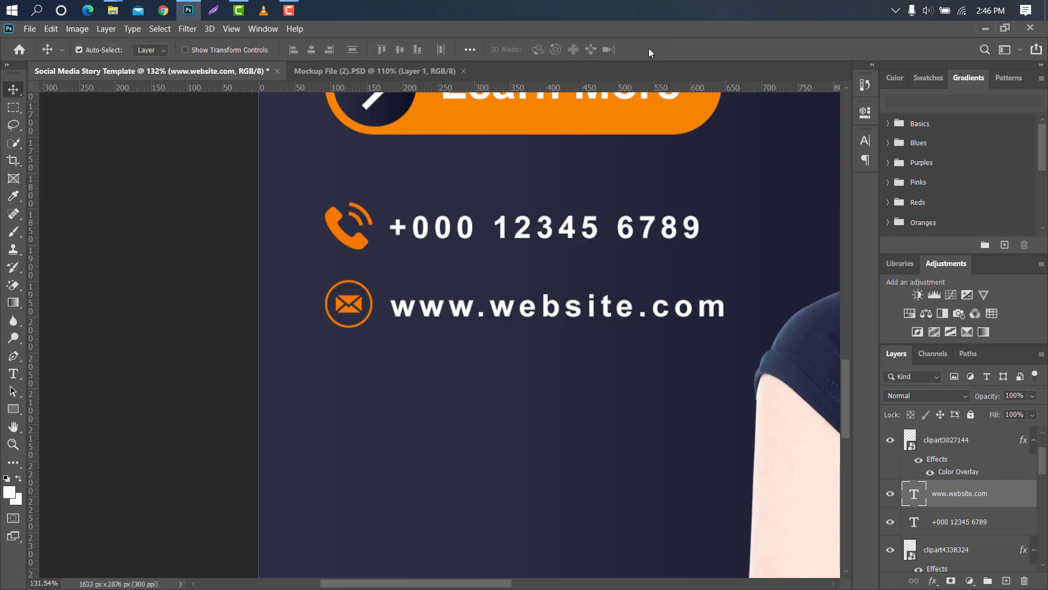
Move the envelope icon and website text together up closer to the phone line
{"action": "left_click", "coordinate": [980, 444], "text": "shift"}
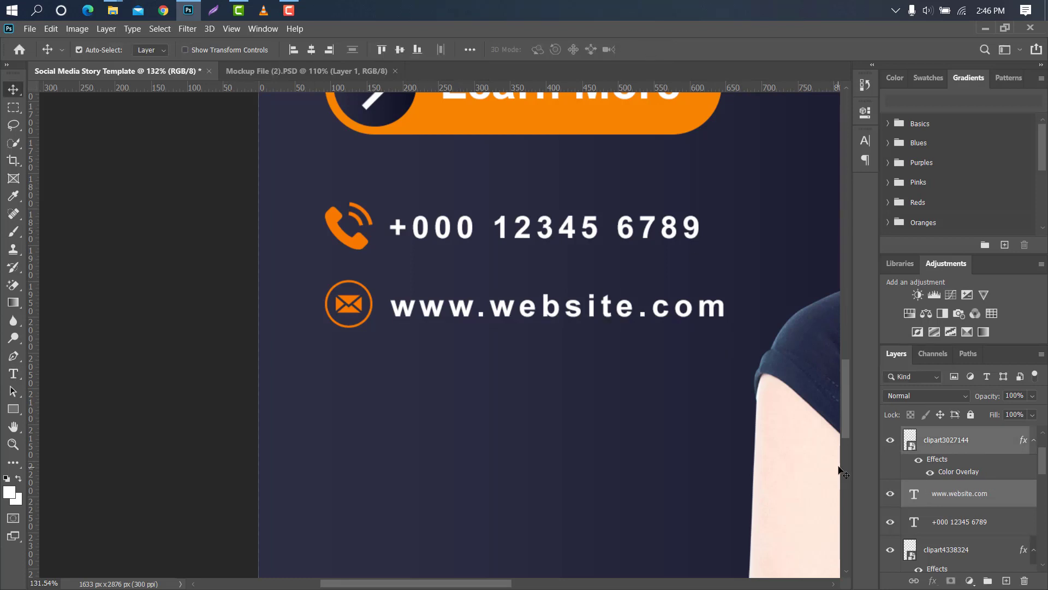
{"action": "key", "text": "ctrl+t"}
{"action": "left_click_drag", "start_coordinate": [542, 314], "coordinate": [544, 294]}
{"action": "left_click", "coordinate": [676, 49]}
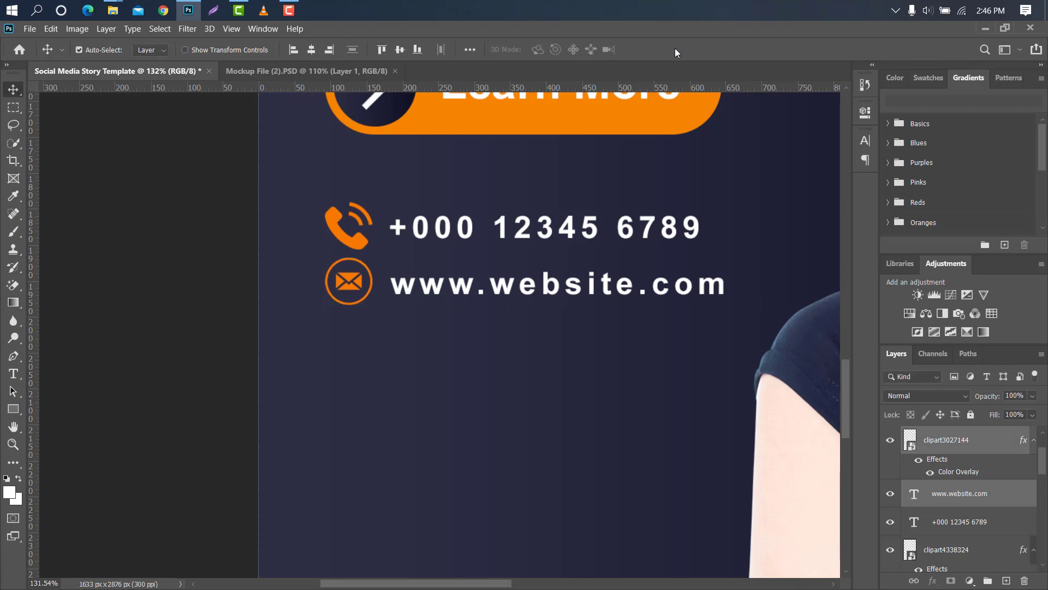
Duplicate the "Learn More" text layer and move the copy near the canvas's lower-left corner, aligned under the contact icons
{"action": "scroll", "coordinate": [430, 207], "scroll_direction": "down", "scroll_amount": 10}
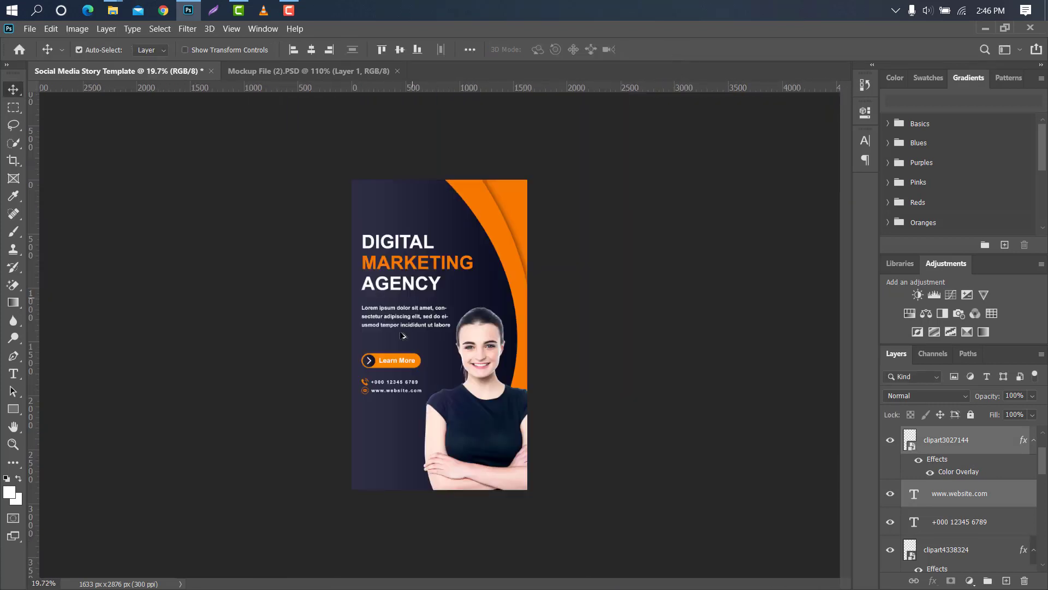
{"action": "scroll", "coordinate": [401, 341], "scroll_direction": "up", "scroll_amount": 4}
{"action": "left_click", "coordinate": [389, 384]}
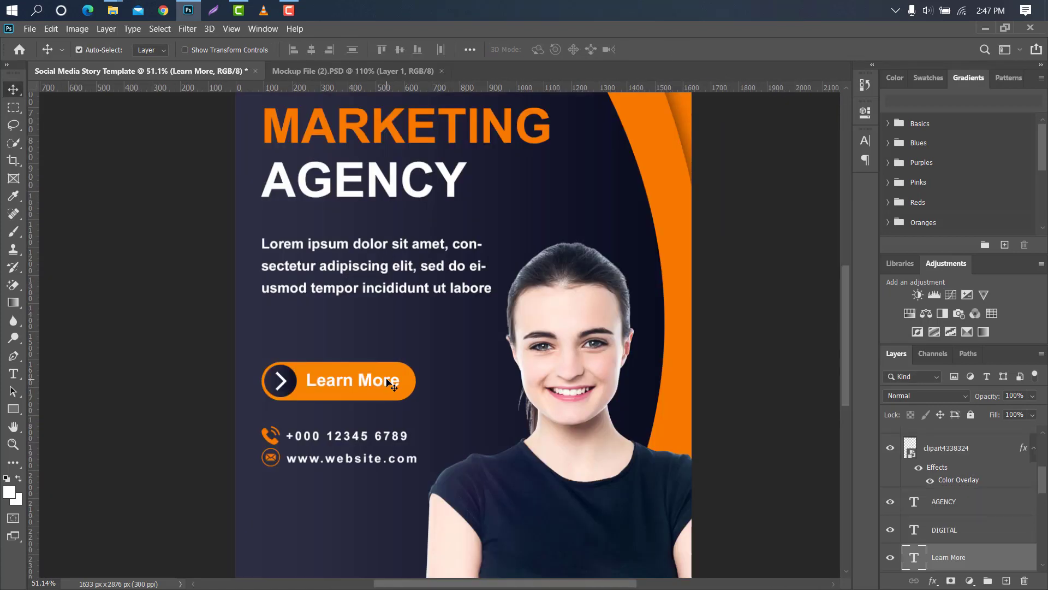
{"action": "left_click_drag", "start_coordinate": [1009, 558], "coordinate": [1007, 580]}
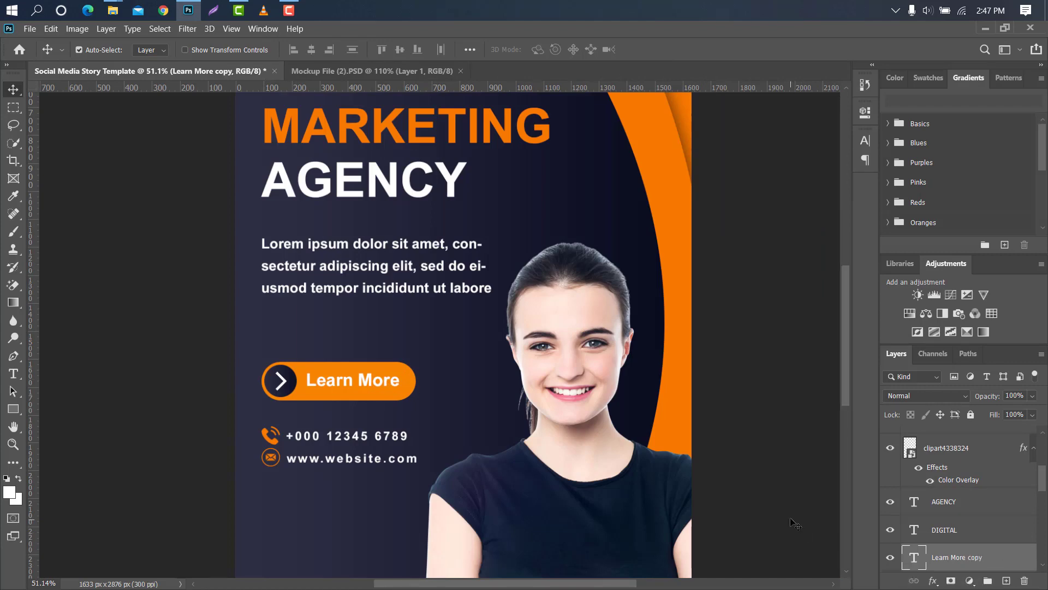
{"action": "key", "text": "ctrl+t"}
{"action": "left_click_drag", "start_coordinate": [353, 380], "coordinate": [318, 513]}
{"action": "scroll", "coordinate": [376, 409], "scroll_direction": "down", "scroll_amount": 4}
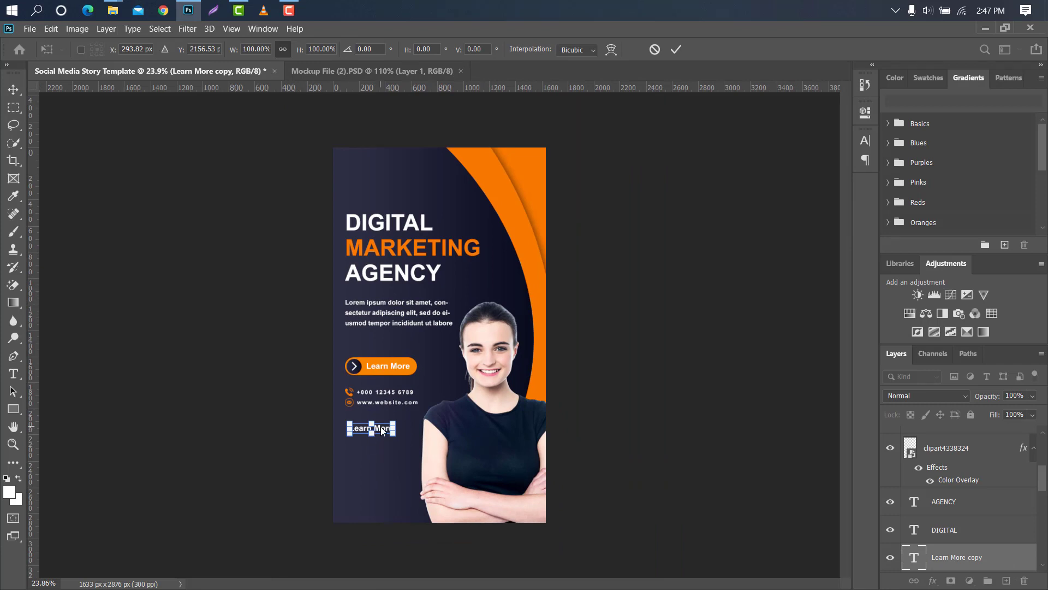
{"action": "left_click_drag", "start_coordinate": [368, 445], "coordinate": [378, 476]}
{"action": "scroll", "coordinate": [381, 478], "scroll_direction": "up", "scroll_amount": 3}
{"action": "left_click_drag", "start_coordinate": [351, 395], "coordinate": [348, 422]}
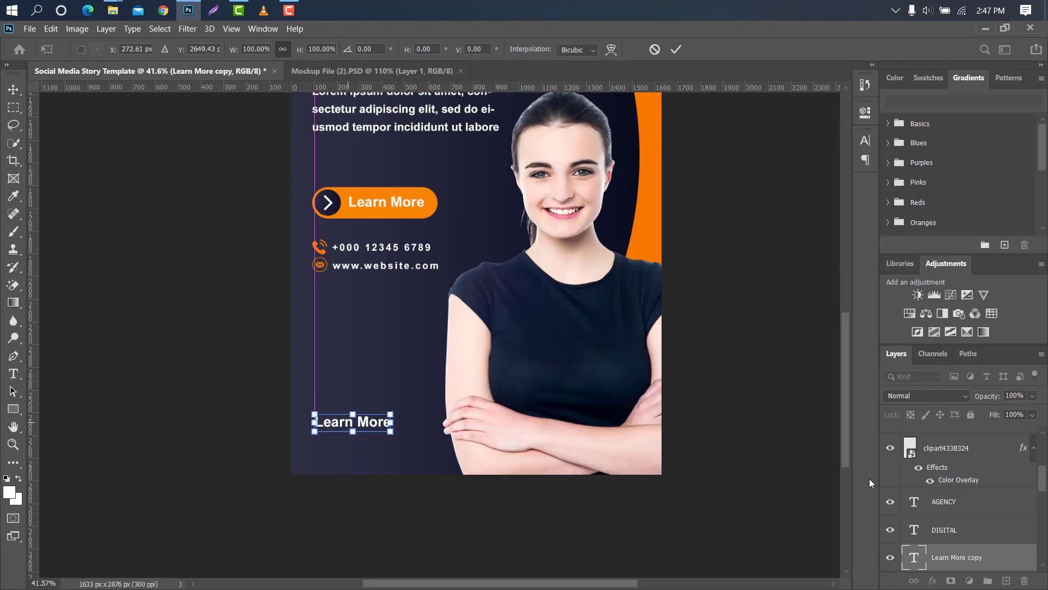
{"action": "left_click", "coordinate": [675, 49]}
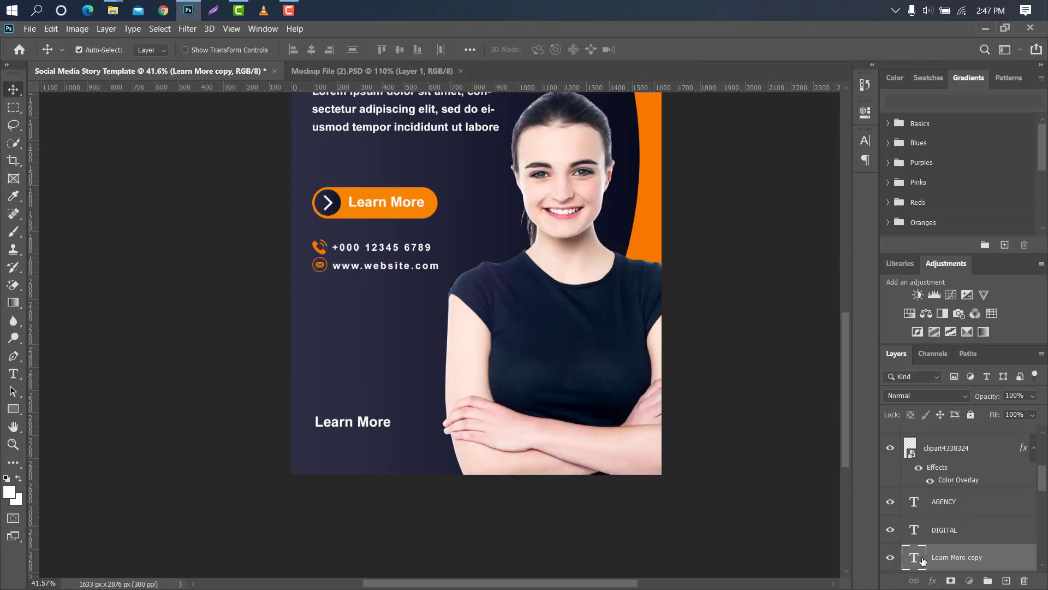
Change the copied "Learn More" text to "Follow Us"
{"action": "double_click", "coordinate": [922, 561]}
{"action": "key", "text": "BackSpace"}
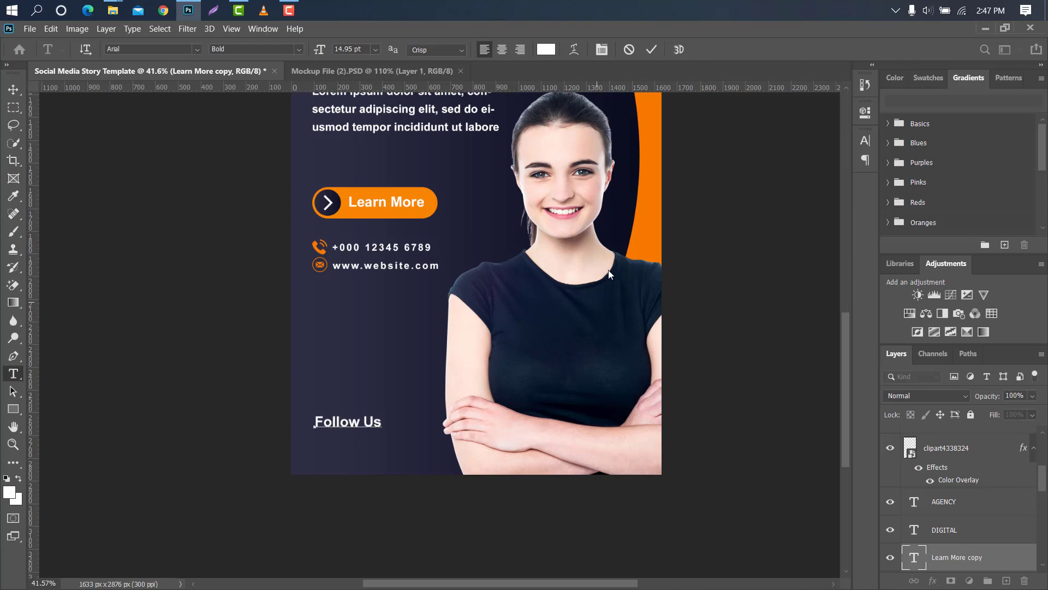
{"action": "left_click", "coordinate": [652, 49]}
{"action": "key", "text": "v"}
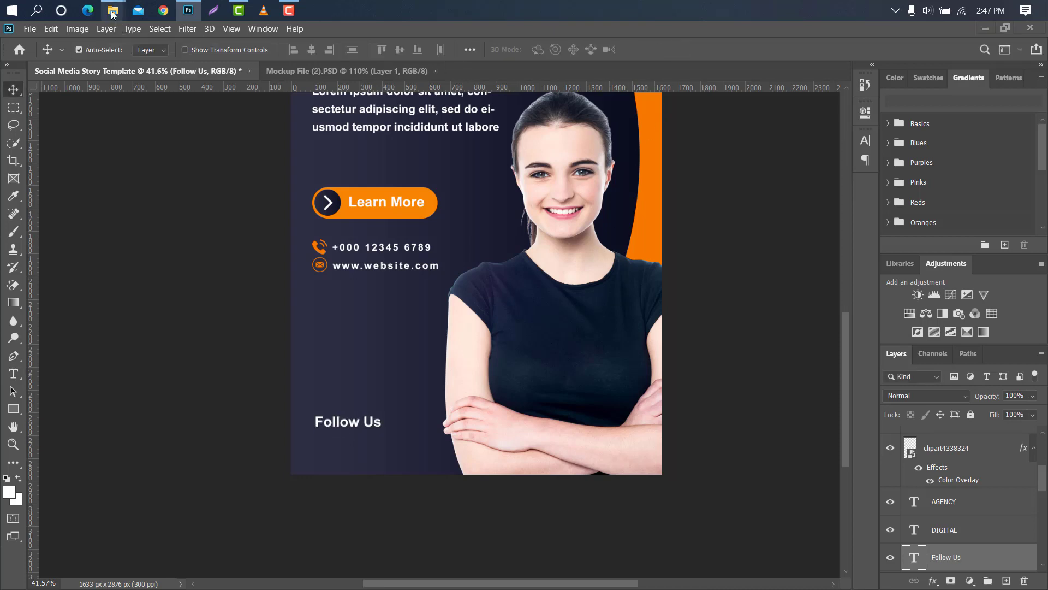
Switch to File Explorer's Icon folder and bring the circular Facebook, Twitter and Instagram icon files into the story template
{"action": "mouse_move", "coordinate": [112, 13]}
{"action": "left_click", "coordinate": [225, 76]}
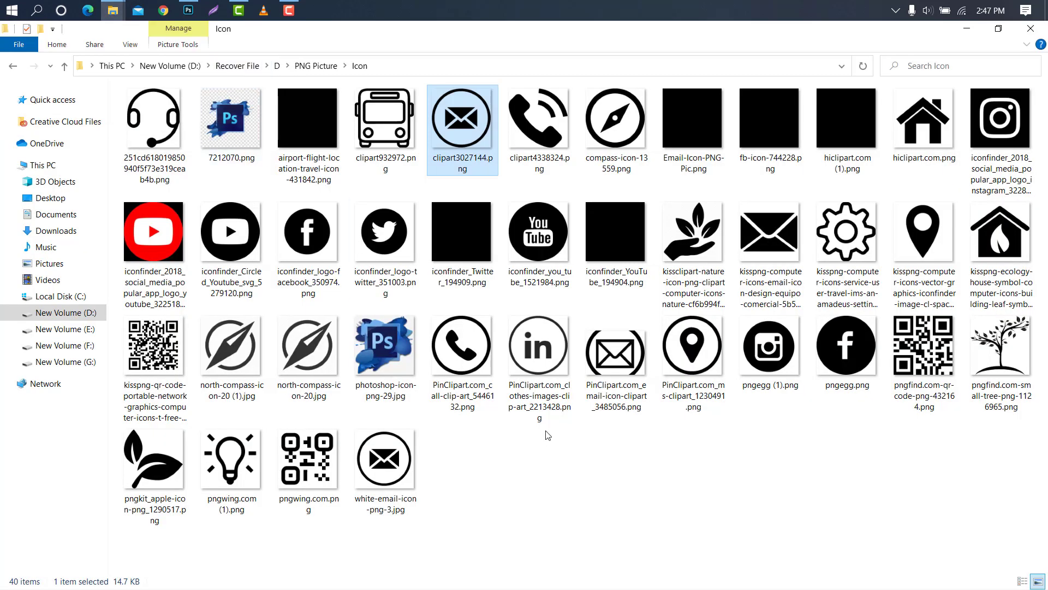
{"action": "left_click", "coordinate": [307, 241]}
{"action": "left_click", "coordinate": [377, 247], "text": "ctrl"}
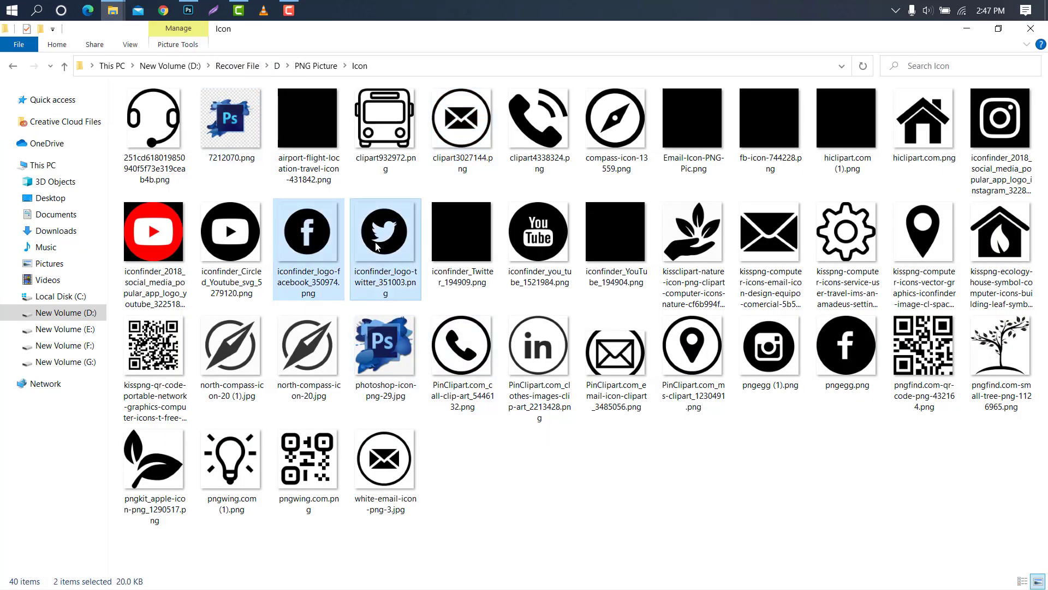
{"action": "left_click", "coordinate": [770, 349], "text": "ctrl"}
{"action": "left_click_drag", "start_coordinate": [769, 349], "coordinate": [452, 285]}
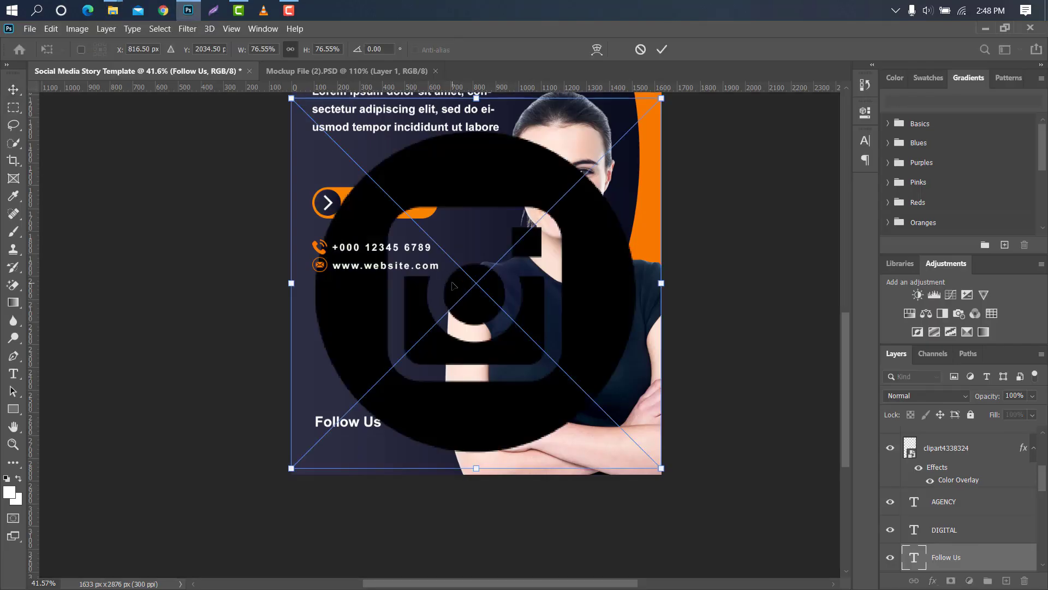
Shrink the placed Instagram, Facebook and Twitter icons and line them up in a row below the website line
{"action": "left_click_drag", "start_coordinate": [663, 281], "coordinate": [359, 309]}
{"action": "left_click", "coordinate": [663, 50]}
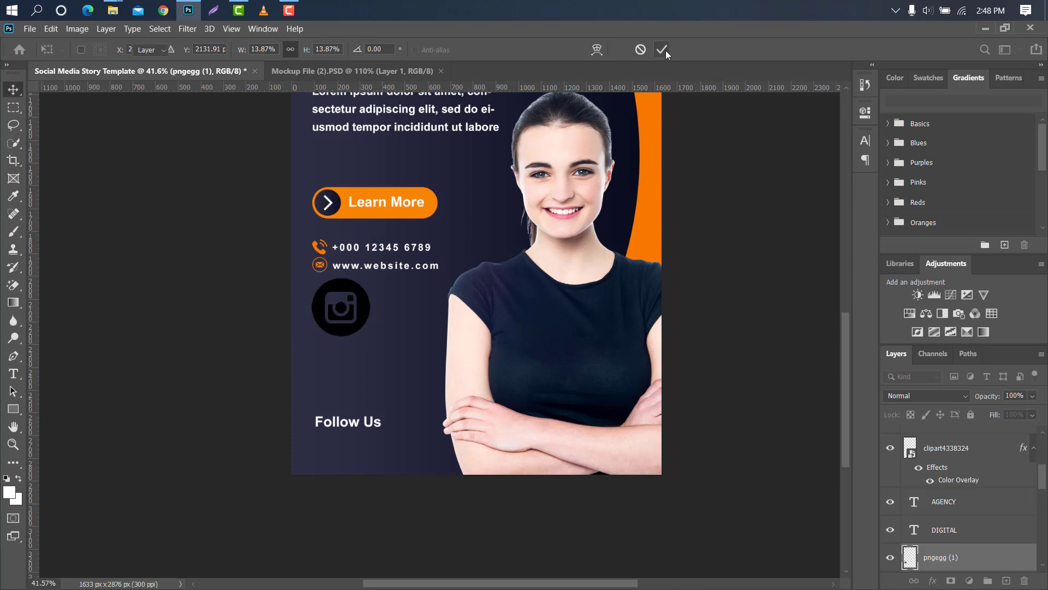
{"action": "left_click_drag", "start_coordinate": [663, 283], "coordinate": [436, 315]}
{"action": "left_click", "coordinate": [663, 50]}
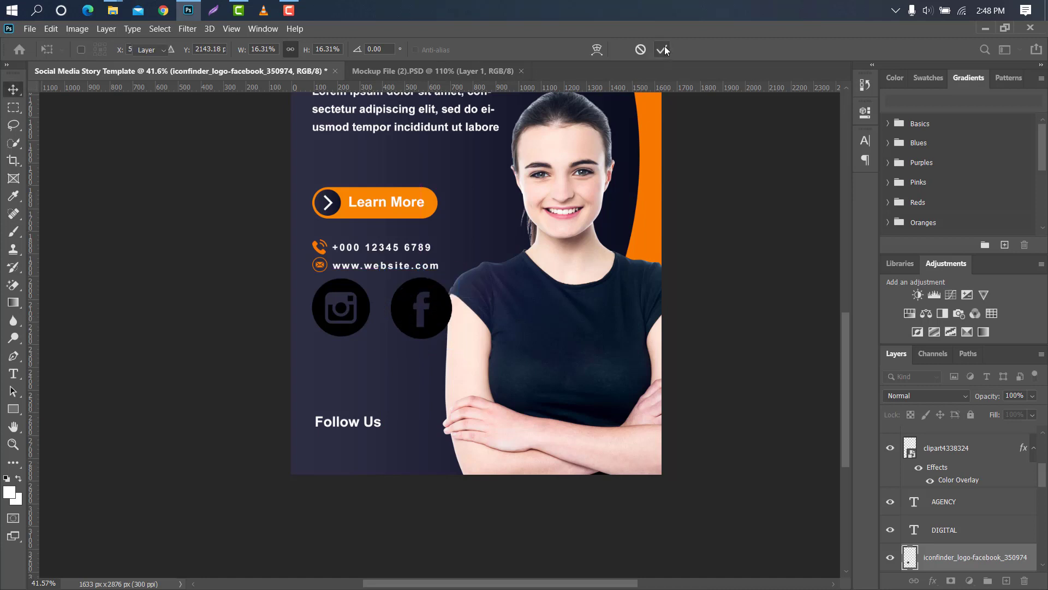
{"action": "left_click_drag", "start_coordinate": [625, 284], "coordinate": [508, 311]}
{"action": "left_click", "coordinate": [662, 50]}
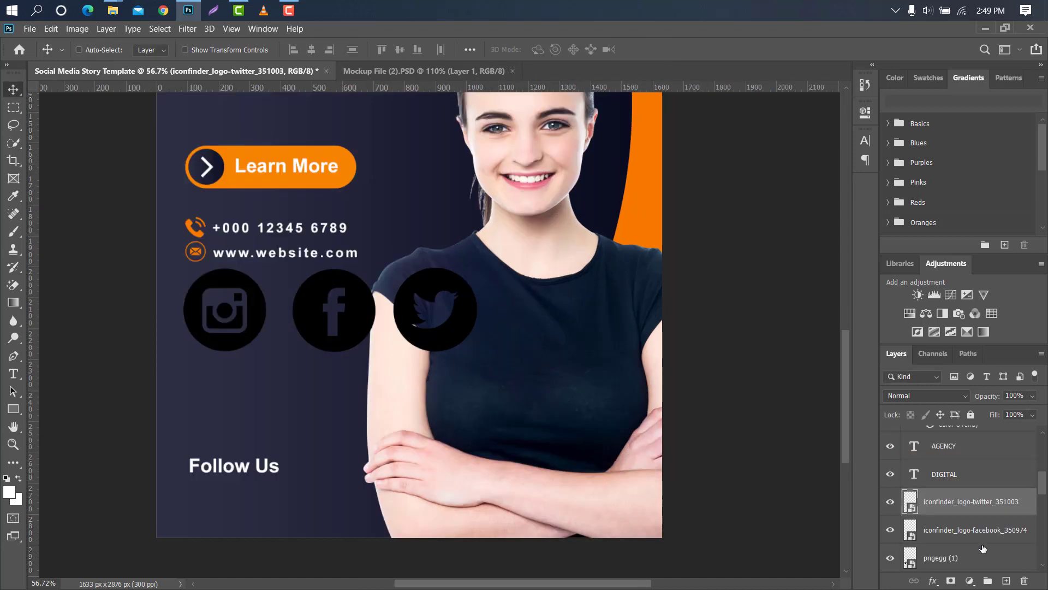
Scale the three social icon layers together to about 22% and place them under the "Follow Us" text
{"action": "left_click", "coordinate": [978, 530], "text": "shift"}
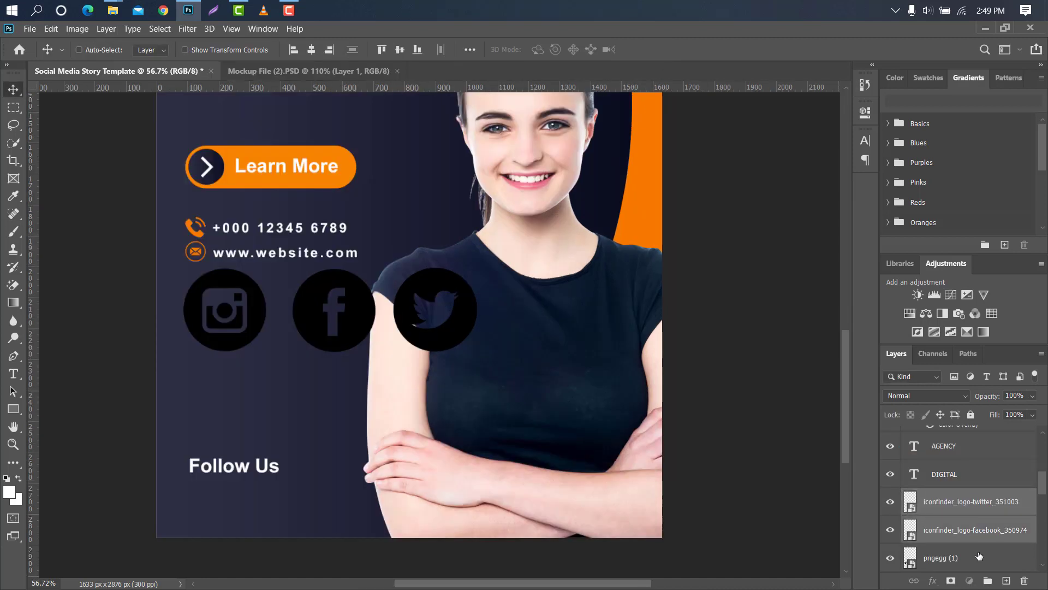
{"action": "left_click", "coordinate": [979, 556], "text": "shift"}
{"action": "key", "text": "ctrl+t"}
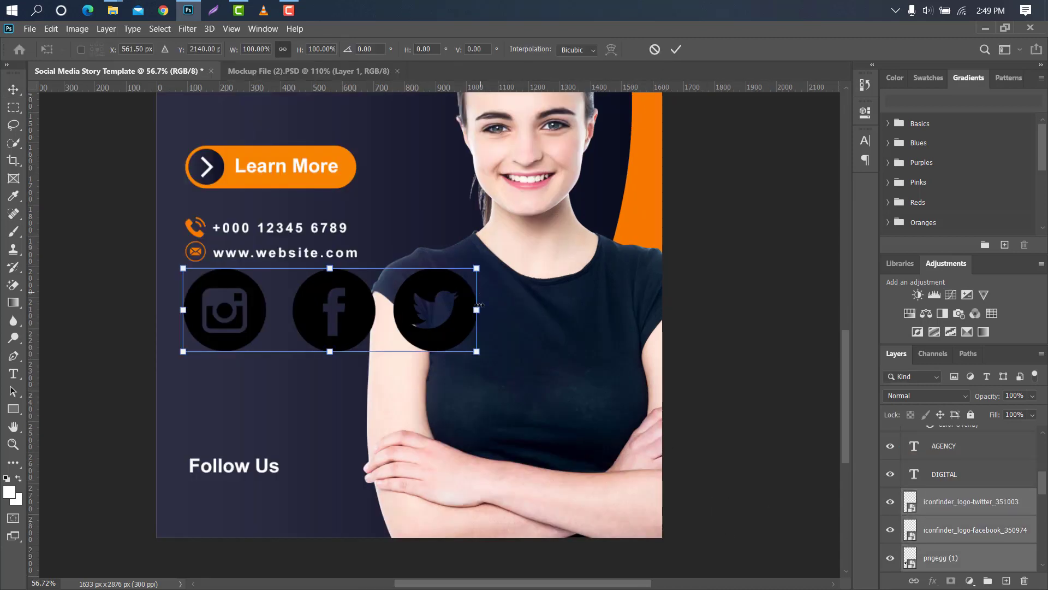
{"action": "left_click_drag", "start_coordinate": [479, 305], "coordinate": [249, 500]}
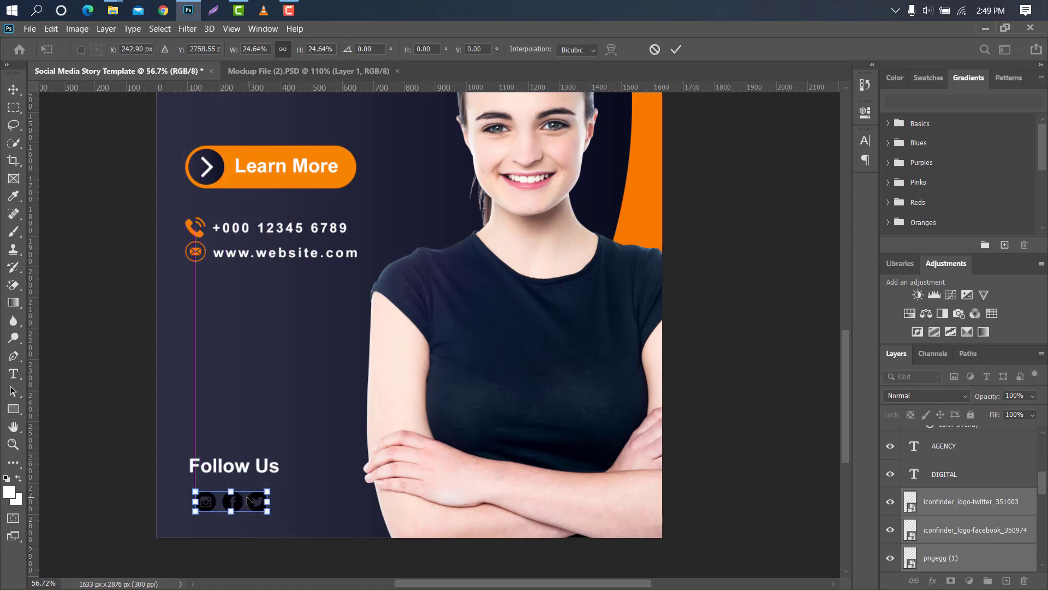
{"action": "left_click_drag", "start_coordinate": [237, 498], "coordinate": [237, 509]}
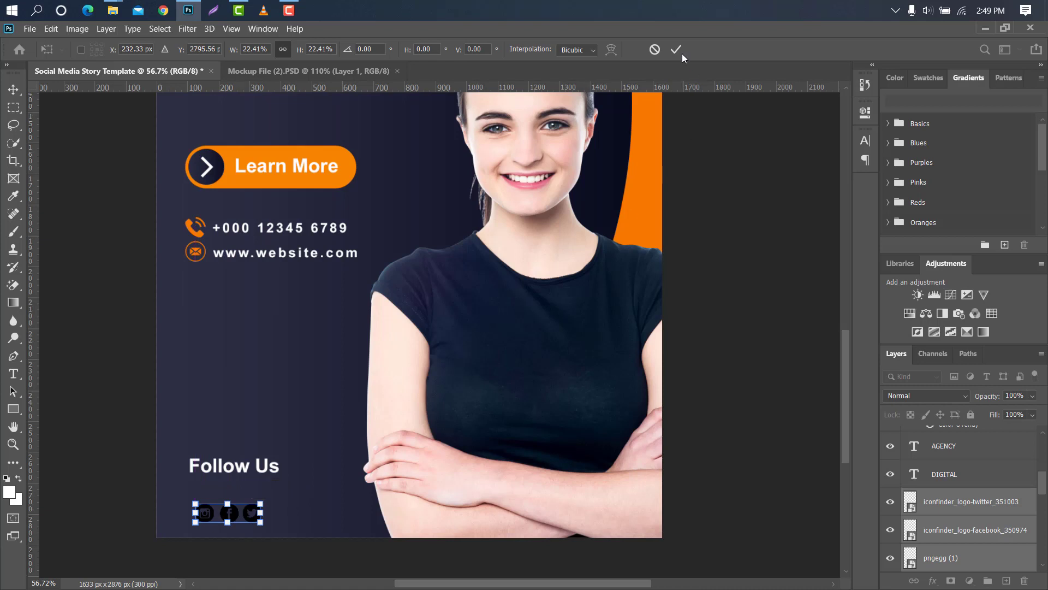
{"action": "left_click", "coordinate": [682, 52]}
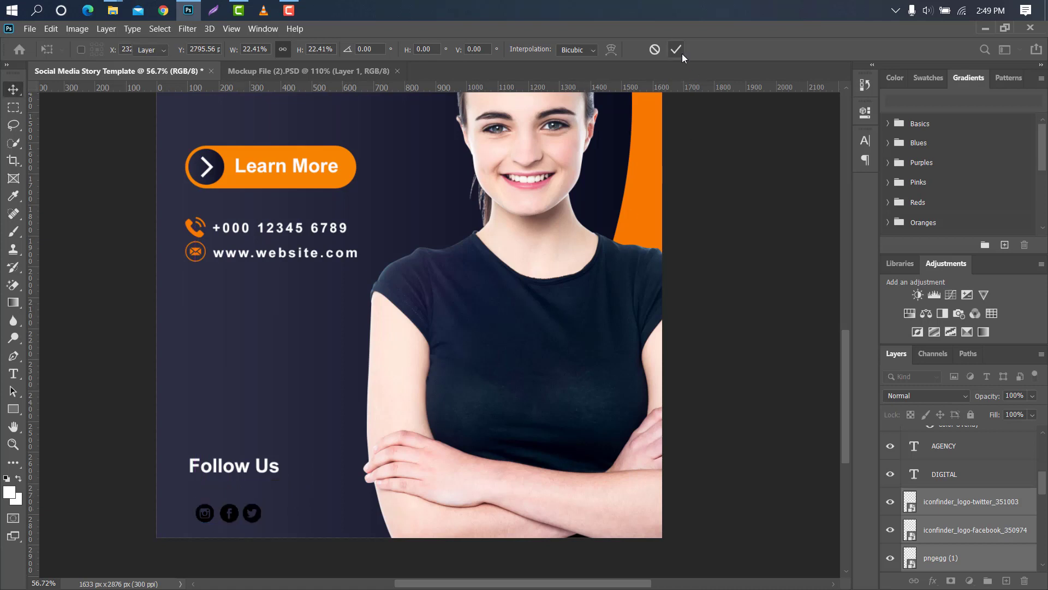
Group the three social icon layers and apply an orange Color Overlay to the group
{"action": "left_click", "coordinate": [988, 580]}
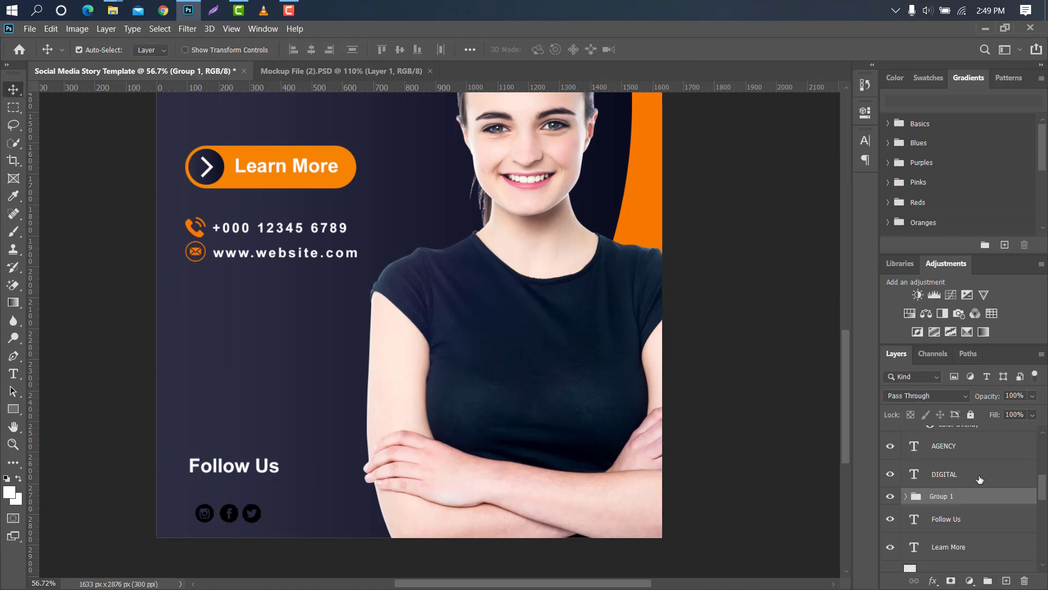
{"action": "double_click", "coordinate": [977, 496]}
{"action": "left_click", "coordinate": [589, 222]}
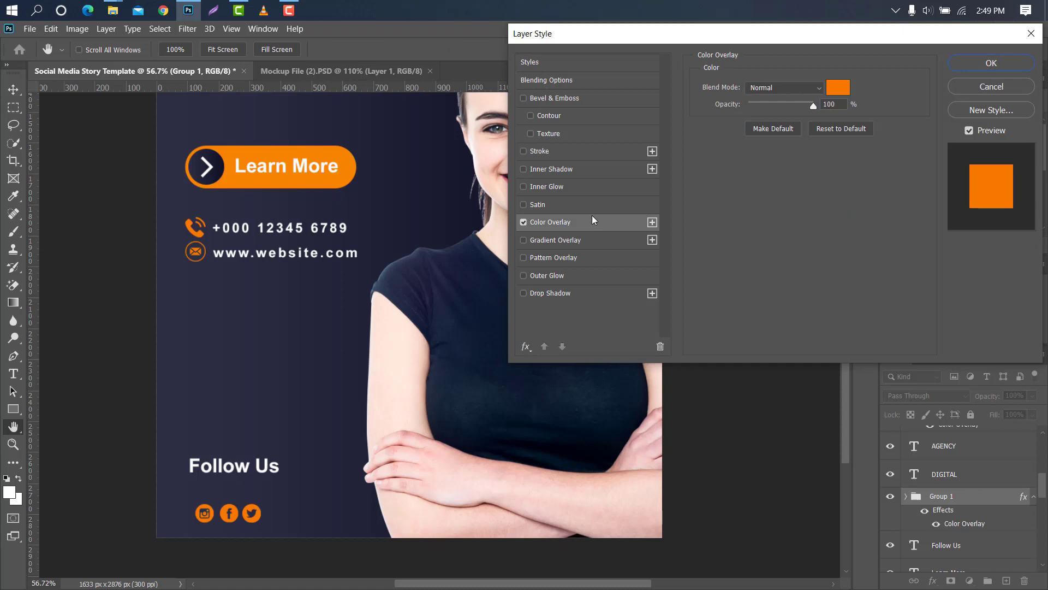
{"action": "left_click", "coordinate": [981, 63]}
Place "my Logo Design png 2.png" from File Explorer into the template, scaled to about 7%, above the headline near the canvas's upper-left corner
{"action": "scroll", "coordinate": [239, 416], "scroll_direction": "down", "scroll_amount": 3}
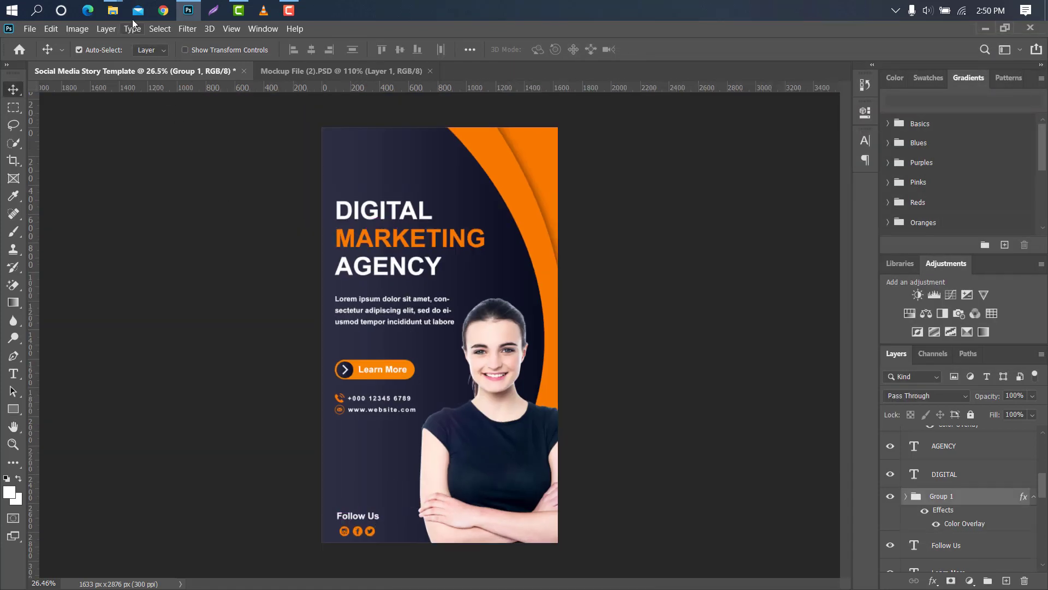
{"action": "mouse_move", "coordinate": [113, 11]}
{"action": "left_click", "coordinate": [199, 77]}
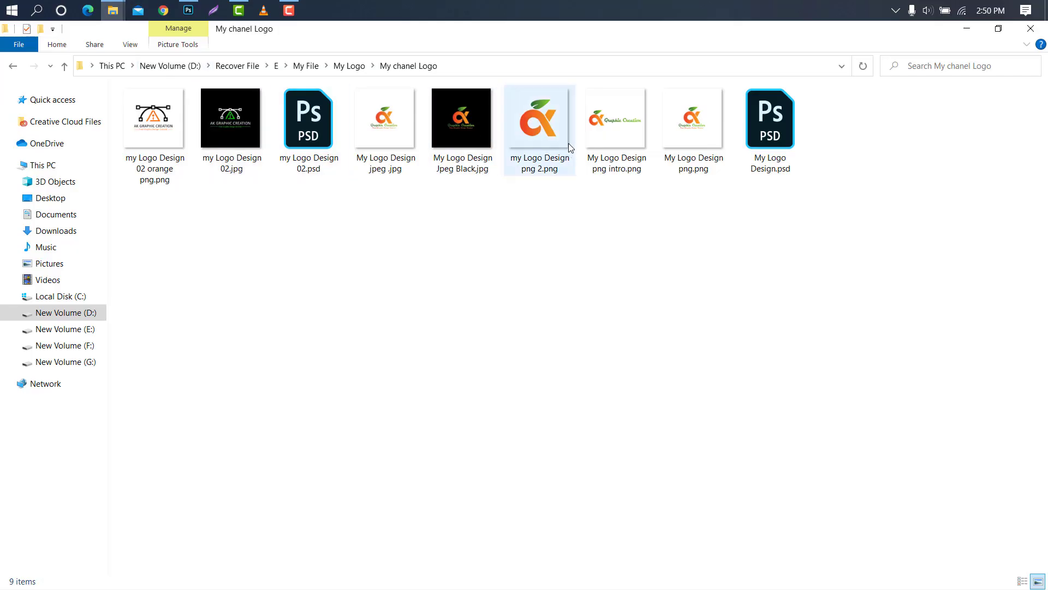
{"action": "left_click_drag", "start_coordinate": [568, 143], "coordinate": [352, 157]}
{"action": "left_click", "coordinate": [659, 50]}
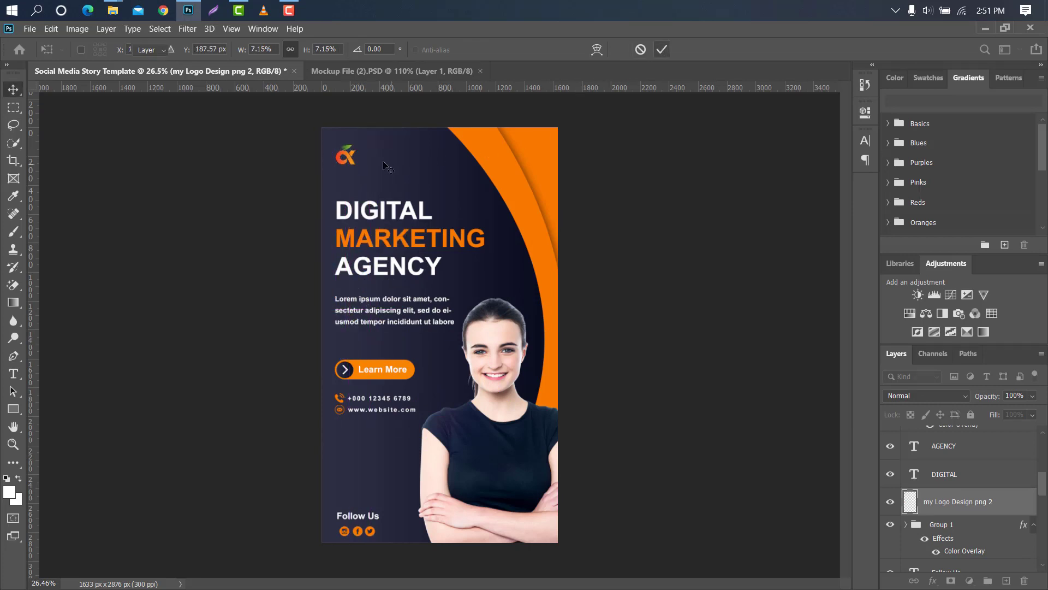
{"action": "left_click_drag", "start_coordinate": [351, 156], "coordinate": [353, 157]}
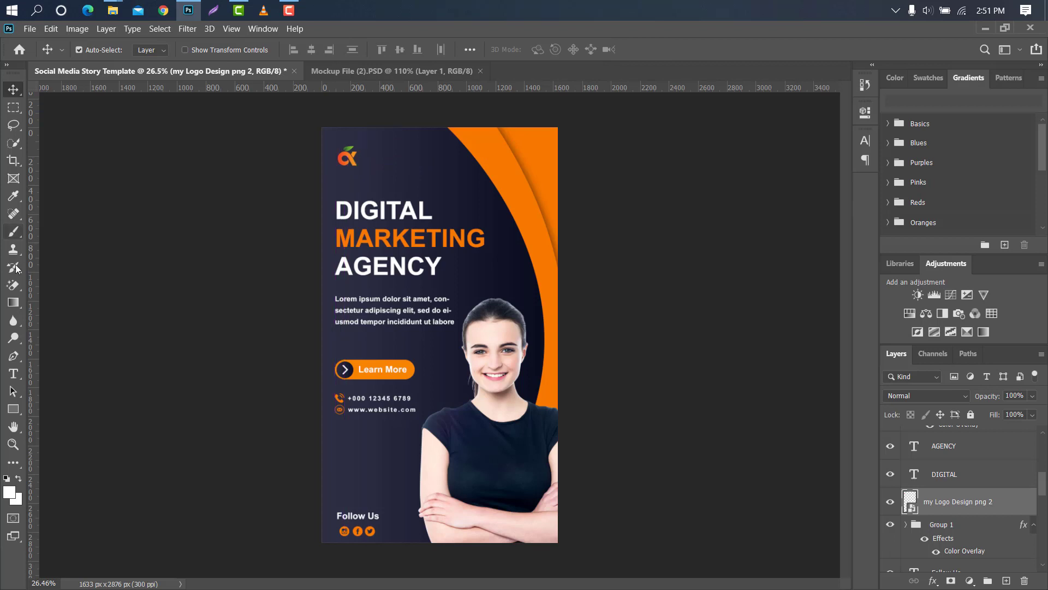
Add the text "Graphic Creation" beside the logo
{"action": "left_click", "coordinate": [13, 374]}
{"action": "left_click", "coordinate": [370, 158]}
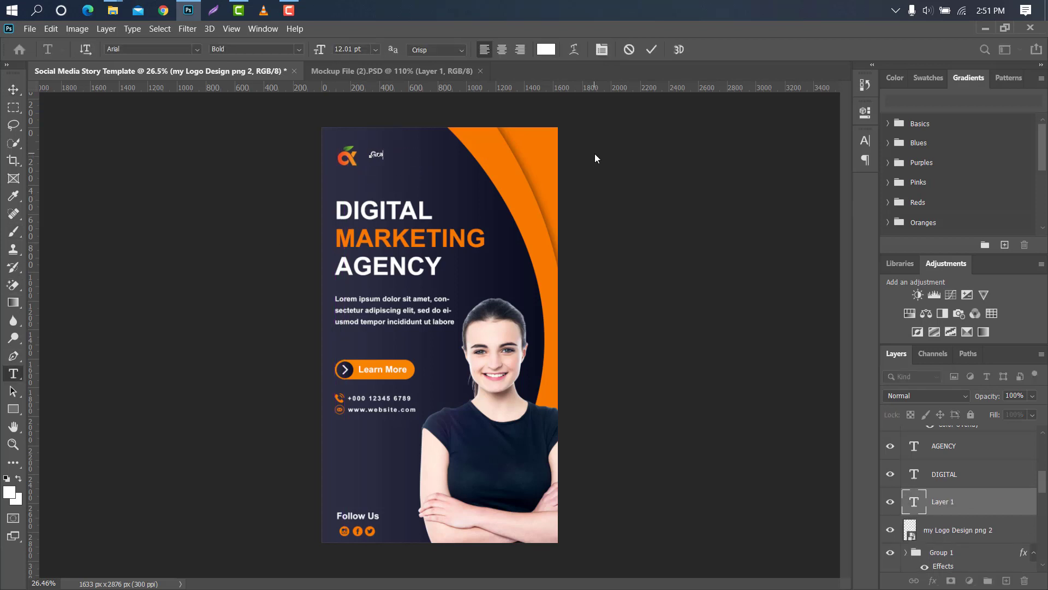
{"action": "type", "text": "Graphic Creation"}
{"action": "left_click", "coordinate": [651, 50]}
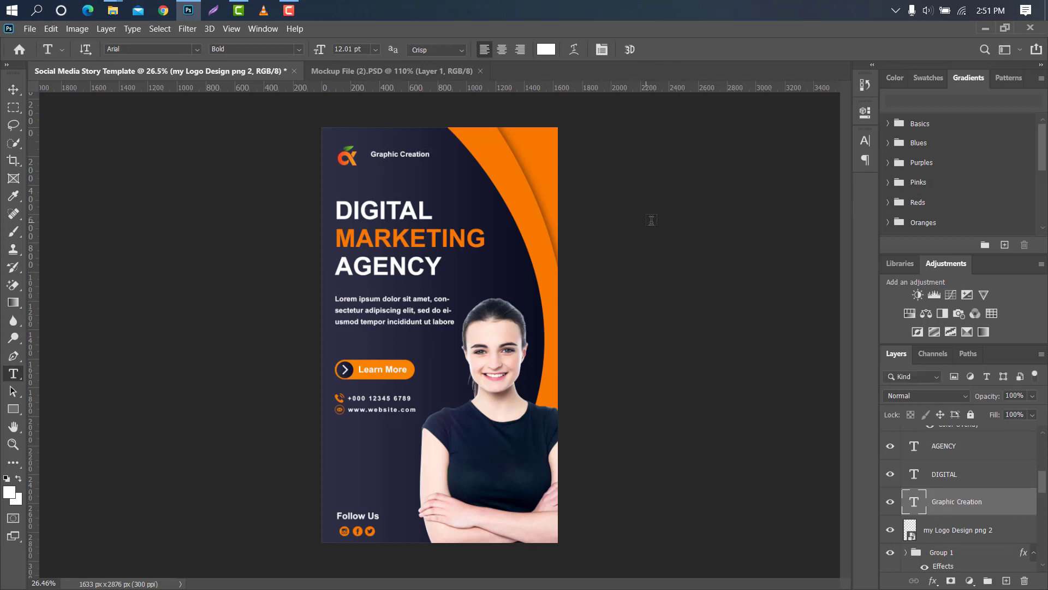
Set the "Graphic Creation" text size to 18.01 pt and move it close beside the logo
{"action": "left_click", "coordinate": [866, 139]}
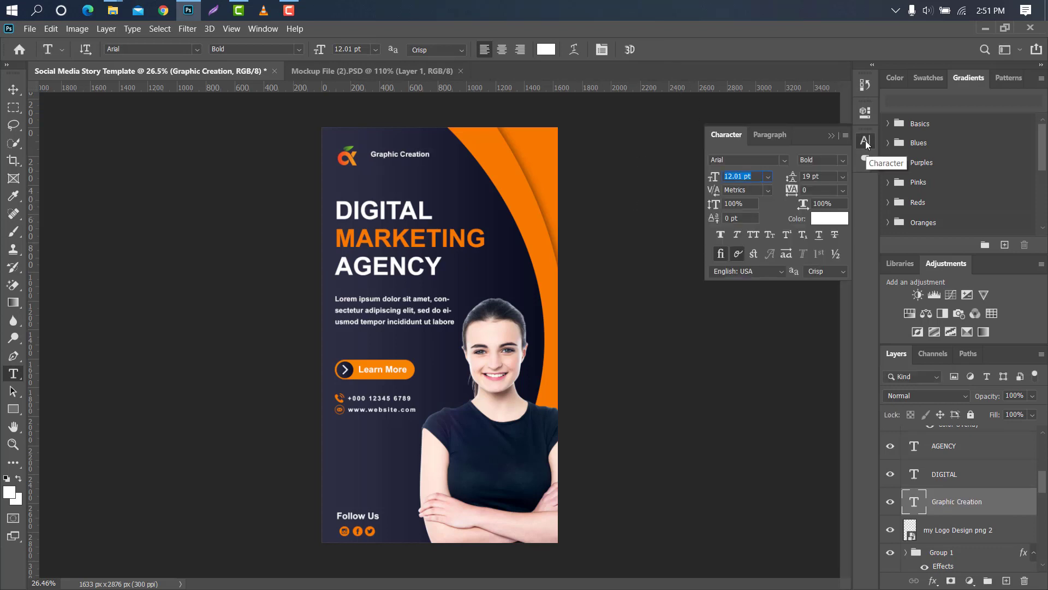
{"action": "left_click_drag", "start_coordinate": [710, 176], "coordinate": [712, 176]}
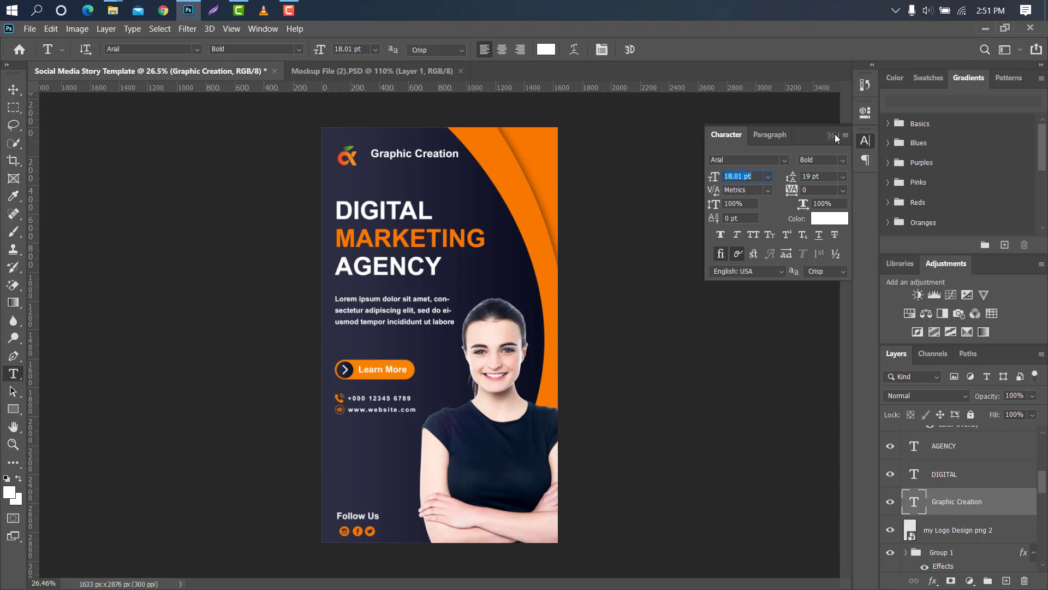
{"action": "left_click", "coordinate": [831, 136]}
{"action": "key", "text": "v"}
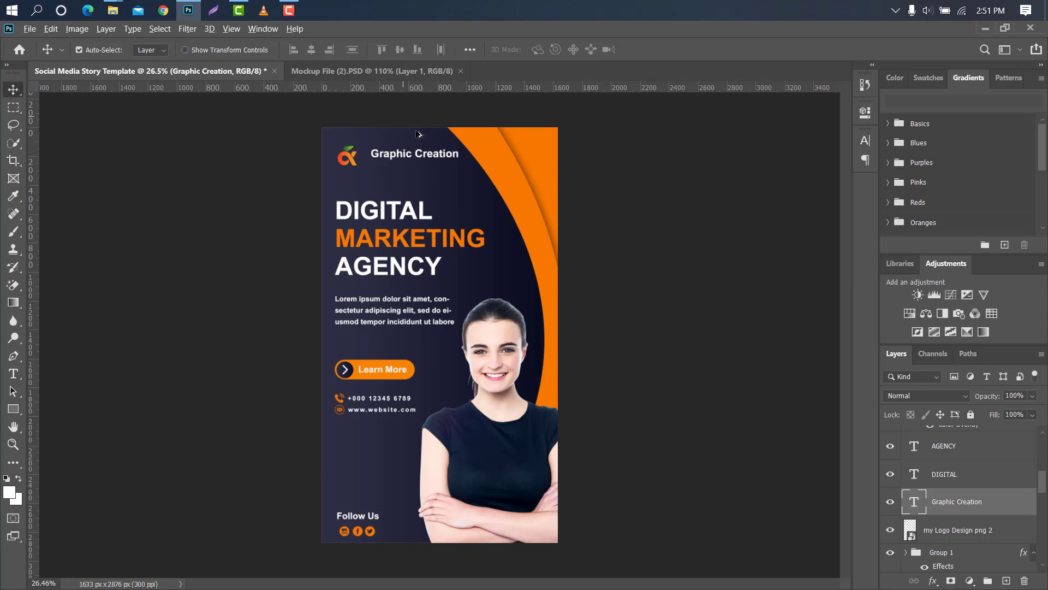
{"action": "scroll", "coordinate": [416, 124], "scroll_direction": "up", "scroll_amount": 4}
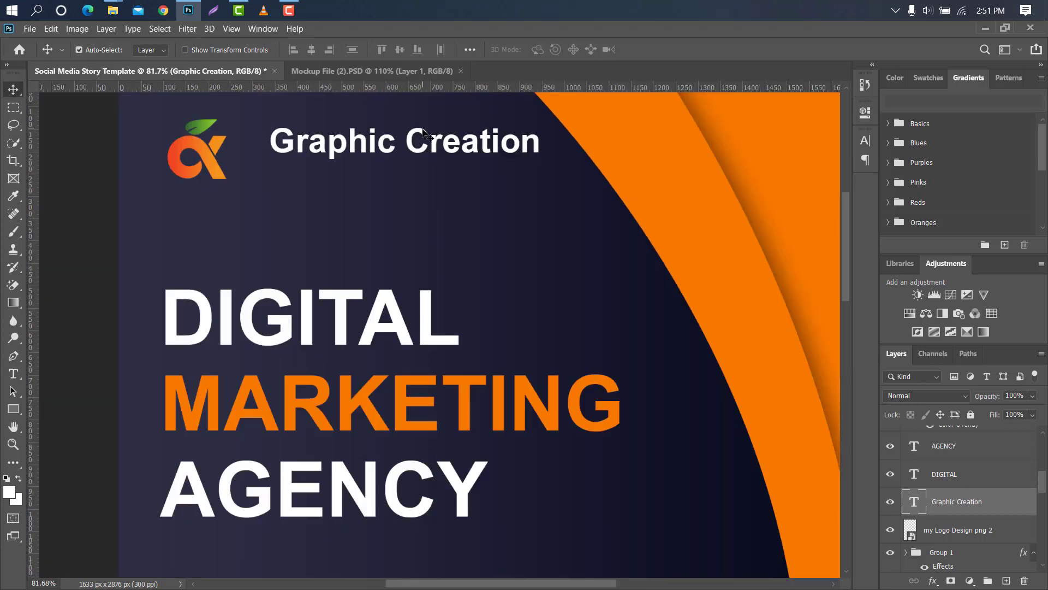
{"action": "left_click_drag", "start_coordinate": [423, 132], "coordinate": [385, 138]}
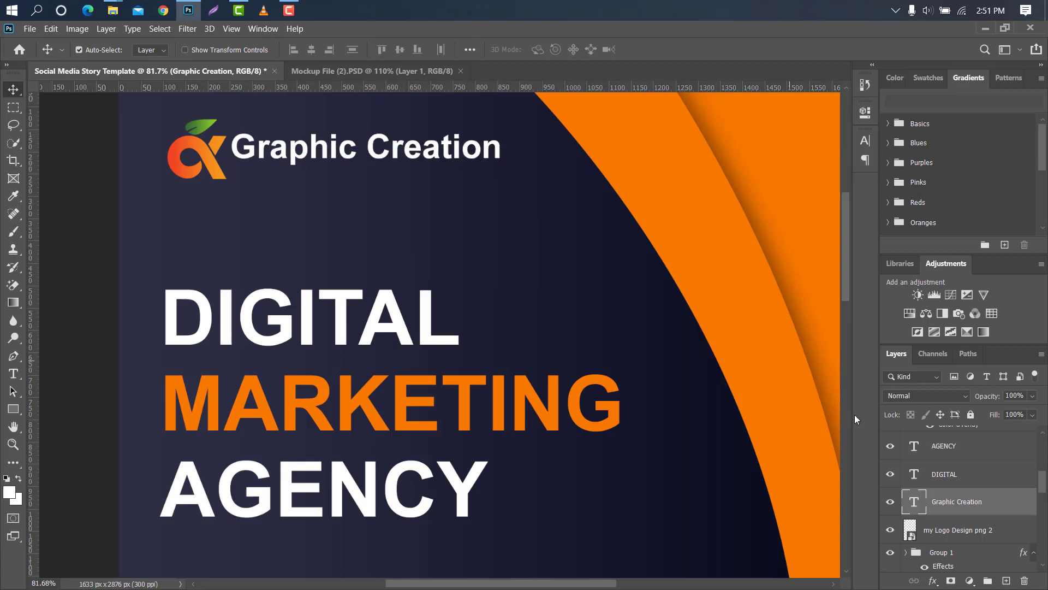
Duplicate the "Graphic Creation" text layer and move the copy directly below the original
{"action": "left_click_drag", "start_coordinate": [990, 503], "coordinate": [1006, 580]}
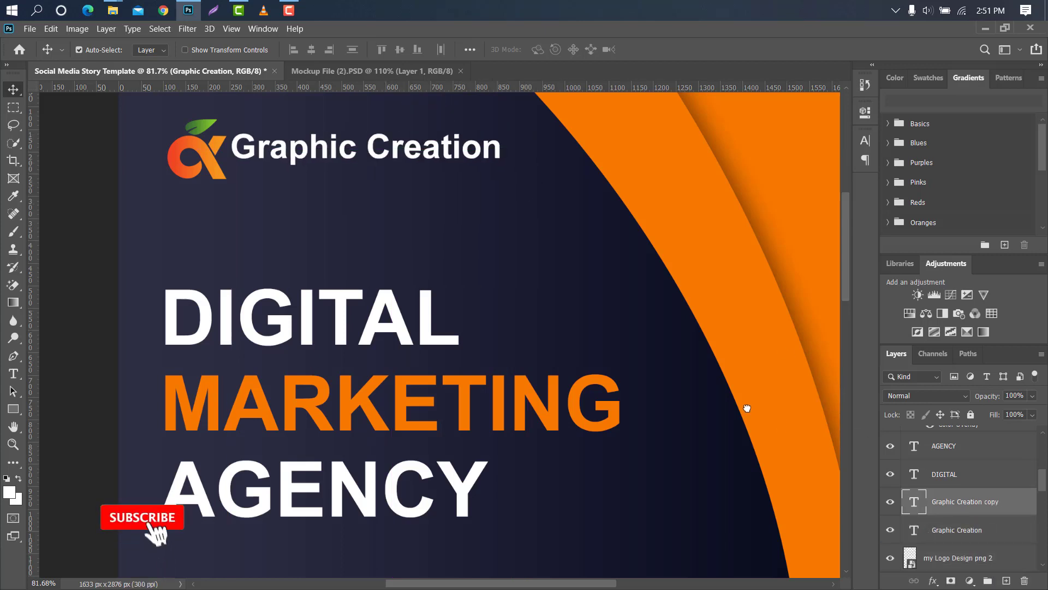
{"action": "key", "text": "ctrl+t"}
{"action": "left_click_drag", "start_coordinate": [406, 151], "coordinate": [407, 180]}
{"action": "left_click", "coordinate": [676, 49]}
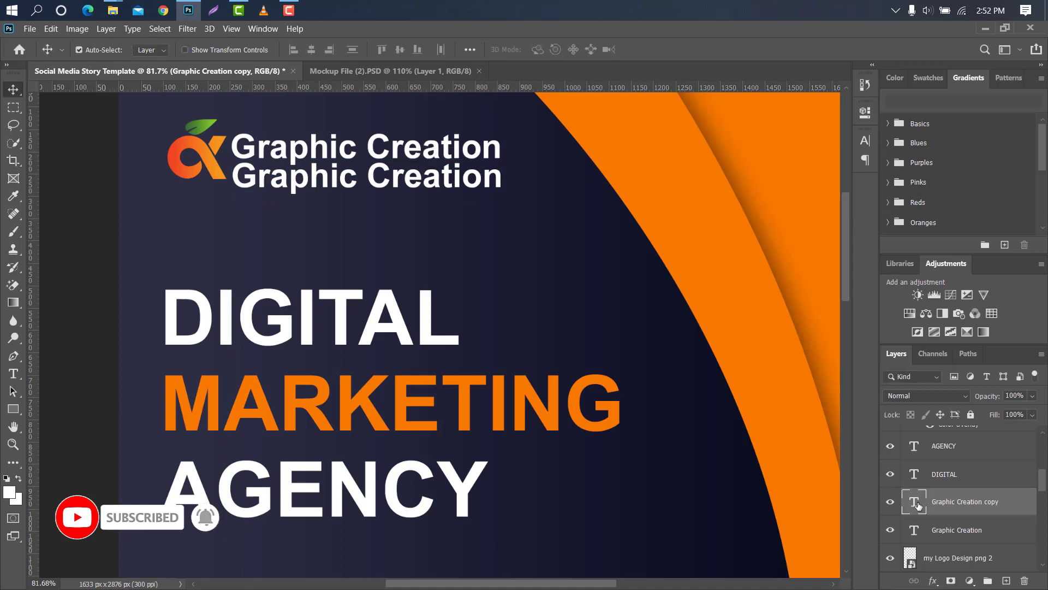
Replace the copied "Graphic Creation" text with "Free Graphic Design Tutorial"
{"action": "key", "text": "t"}
{"action": "key", "text": "Return"}
{"action": "key", "text": "BackSpace"}
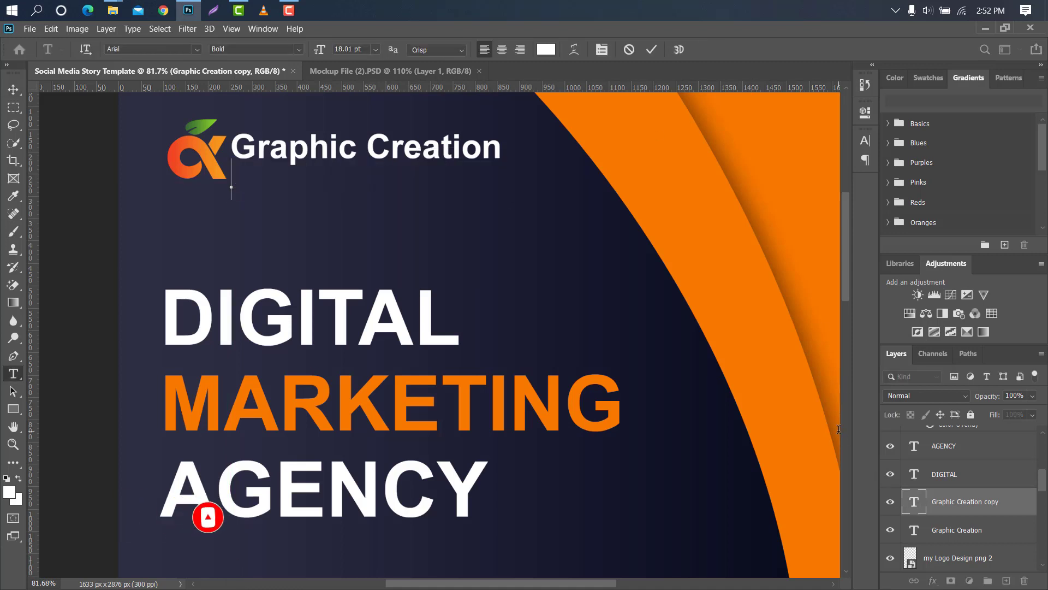
{"action": "type", "text": "Free Graphic Design Tutorial"}
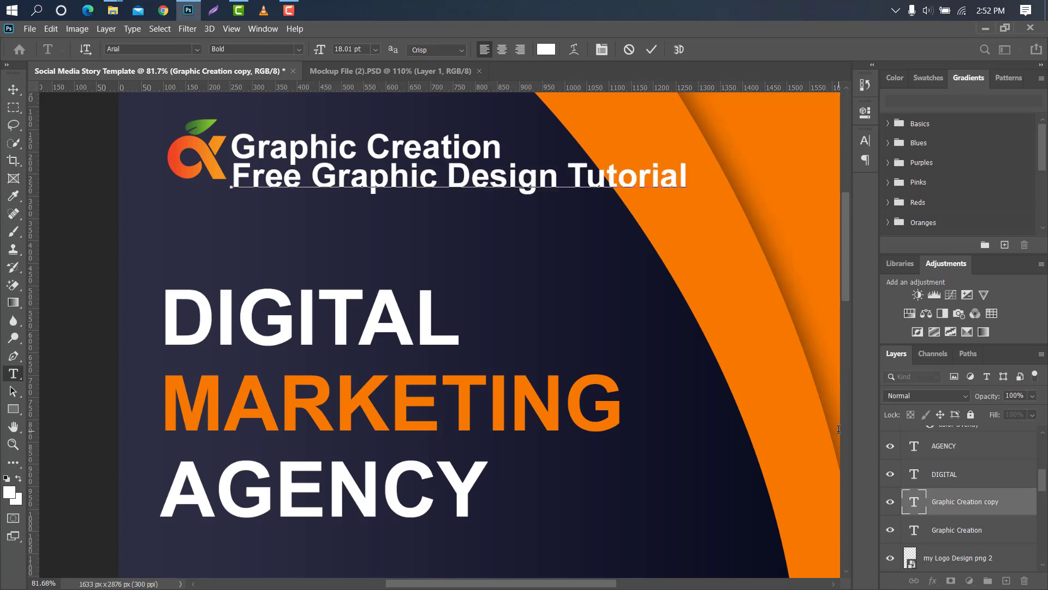
{"action": "left_click", "coordinate": [652, 49]}
{"action": "key", "text": "v"}
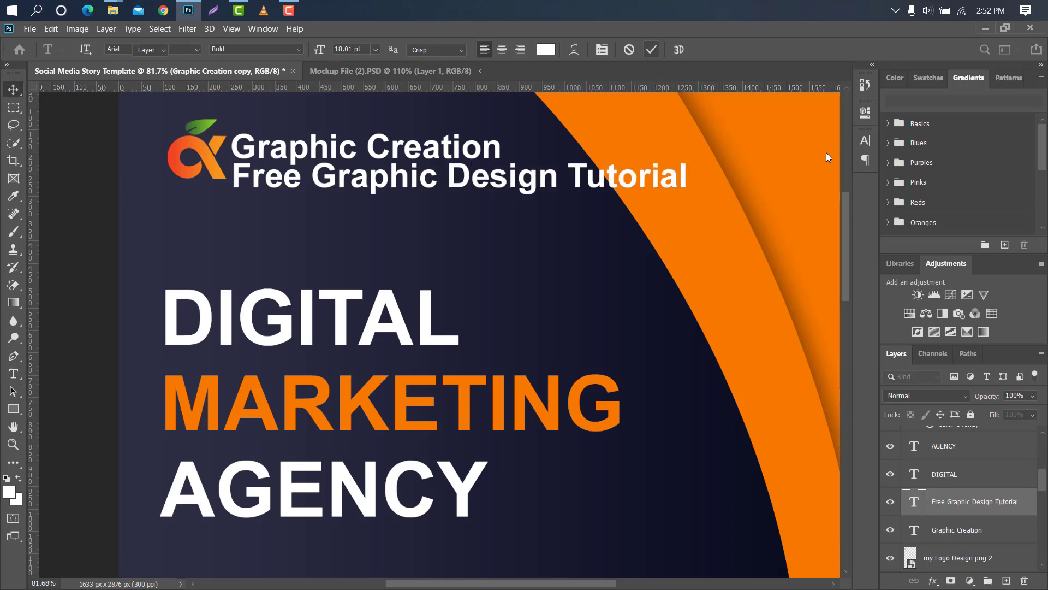
Change the "Free Graphic Design Tutorial" text's font style to Regular
{"action": "left_click", "coordinate": [865, 140]}
{"action": "left_click", "coordinate": [843, 160]}
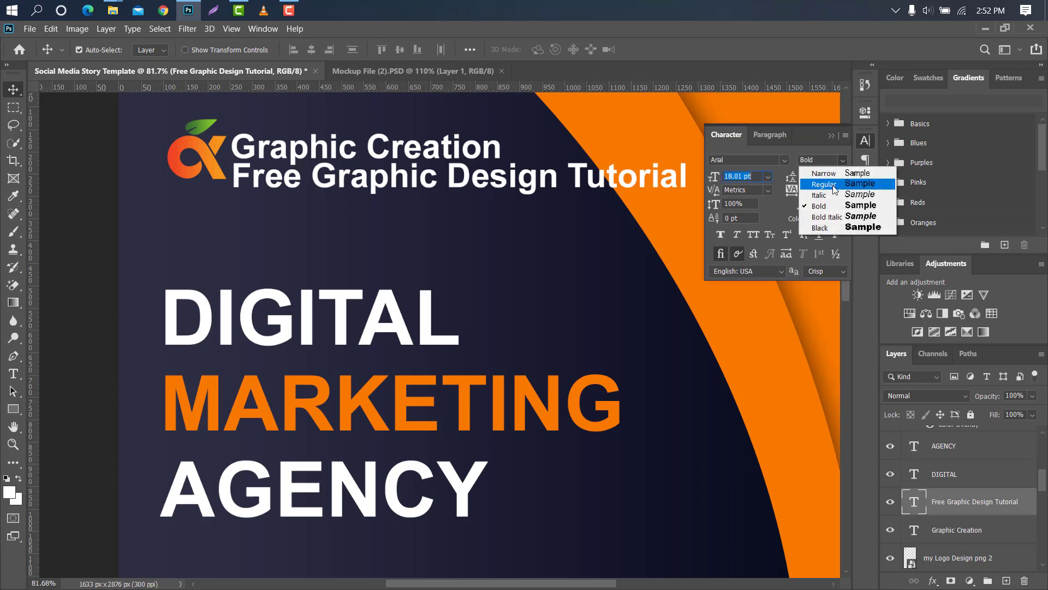
{"action": "left_click", "coordinate": [830, 185]}
{"action": "left_click", "coordinate": [833, 135]}
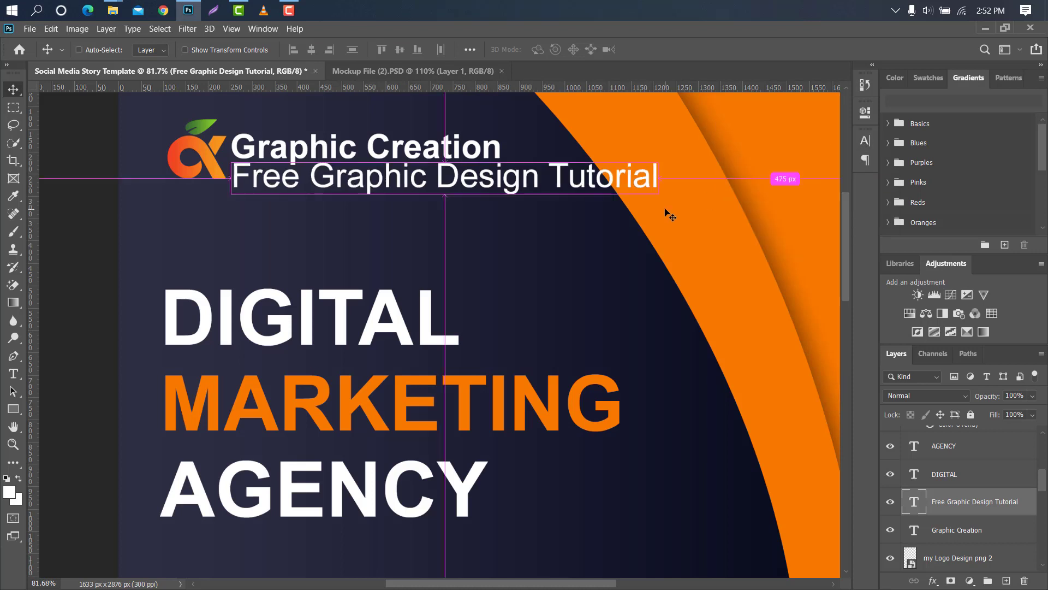
Scale down the "Free Graphic Design Tutorial" tagline and align its start under "Graphic Creation"
{"action": "key", "text": "ctrl+t"}
{"action": "left_click_drag", "start_coordinate": [659, 176], "coordinate": [417, 189]}
{"action": "left_click_drag", "start_coordinate": [345, 180], "coordinate": [351, 176]}
{"action": "left_click", "coordinate": [675, 50]}
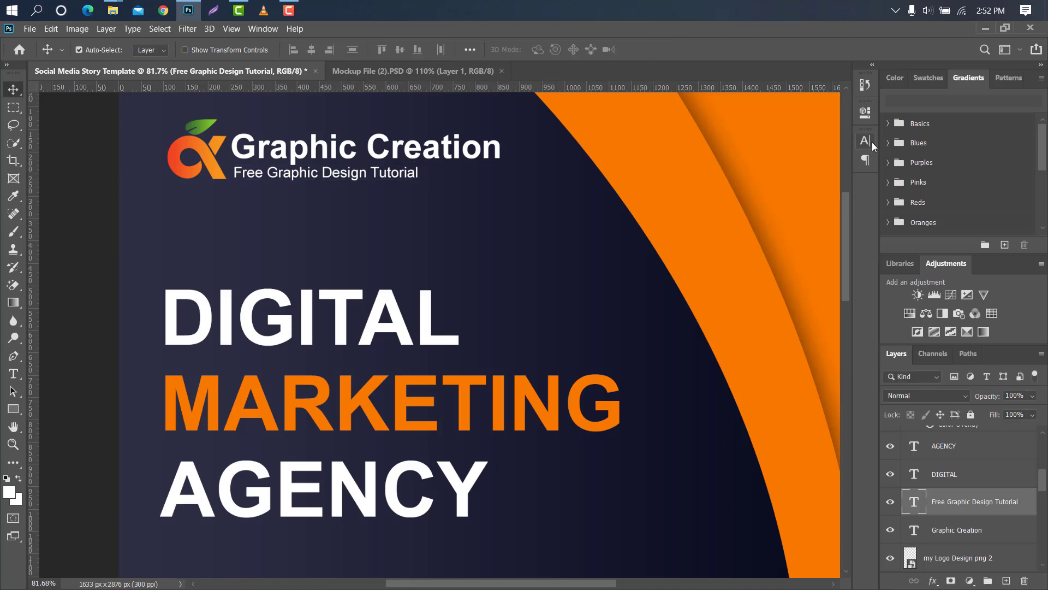
Widen the tagline's letter tracking until it spans about the width of "Graphic Creation", and nudge it slightly down
{"action": "left_click", "coordinate": [866, 140]}
{"action": "left_click_drag", "start_coordinate": [799, 194], "coordinate": [799, 189]}
{"action": "left_click", "coordinate": [830, 136]}
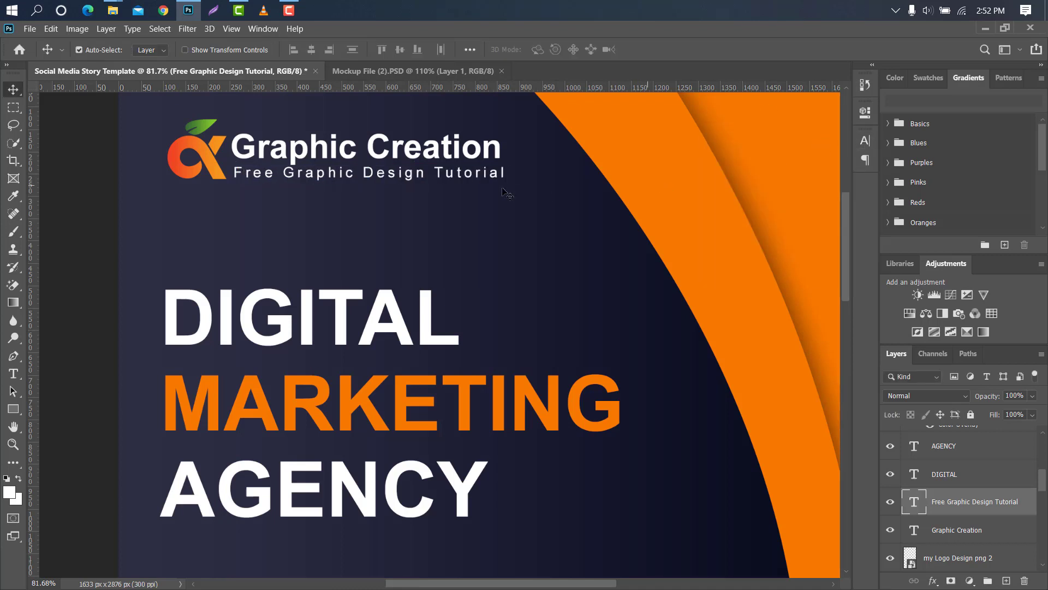
{"action": "key", "text": "Down"}
{"action": "key", "text": "Down"}
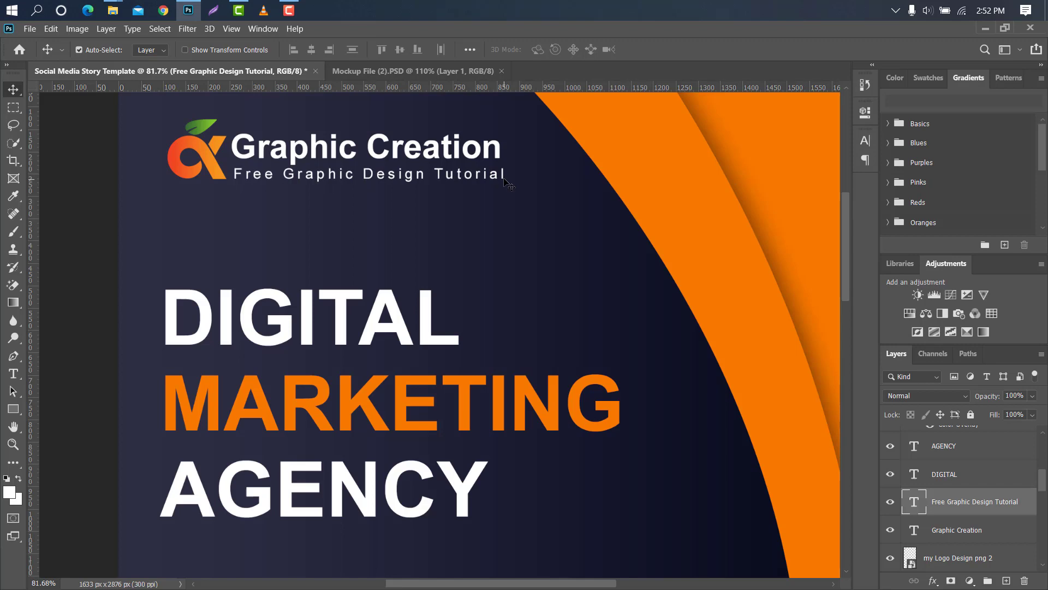
{"action": "scroll", "coordinate": [392, 145], "scroll_direction": "down", "scroll_amount": 6}
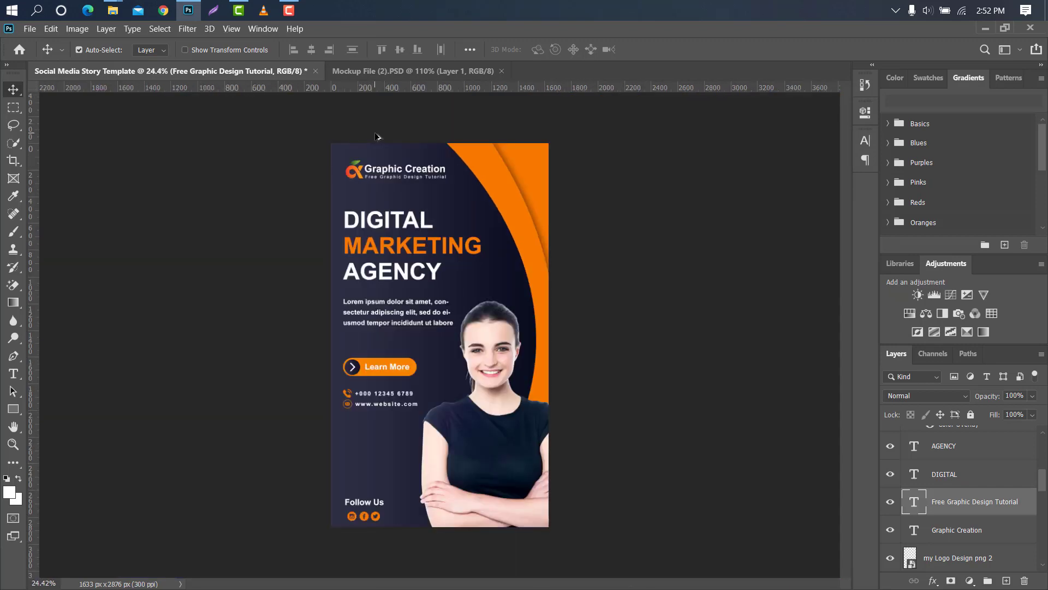